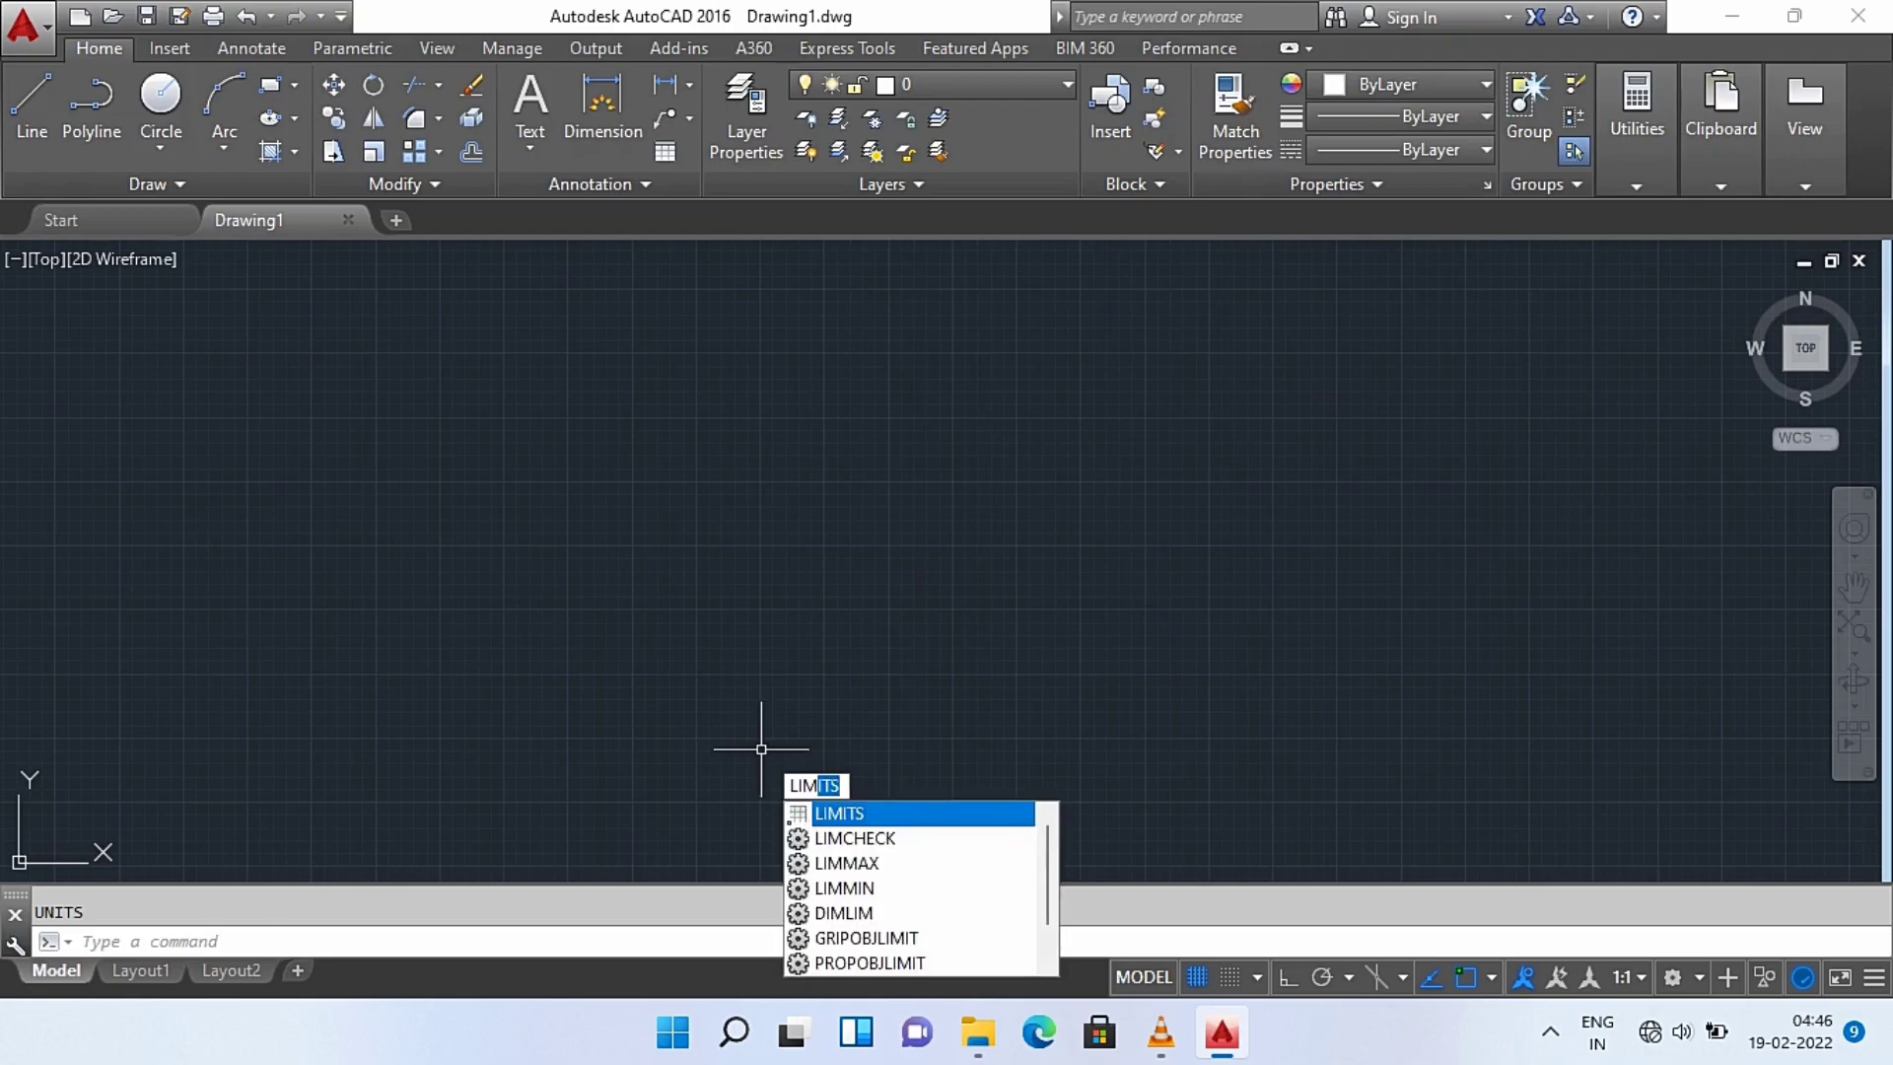
# Step: Set the model space limits with the lower left corner at 0,0 and the upper right corner at 240,297
pyautogui.press('Return')
pyautogui.write('0,0')
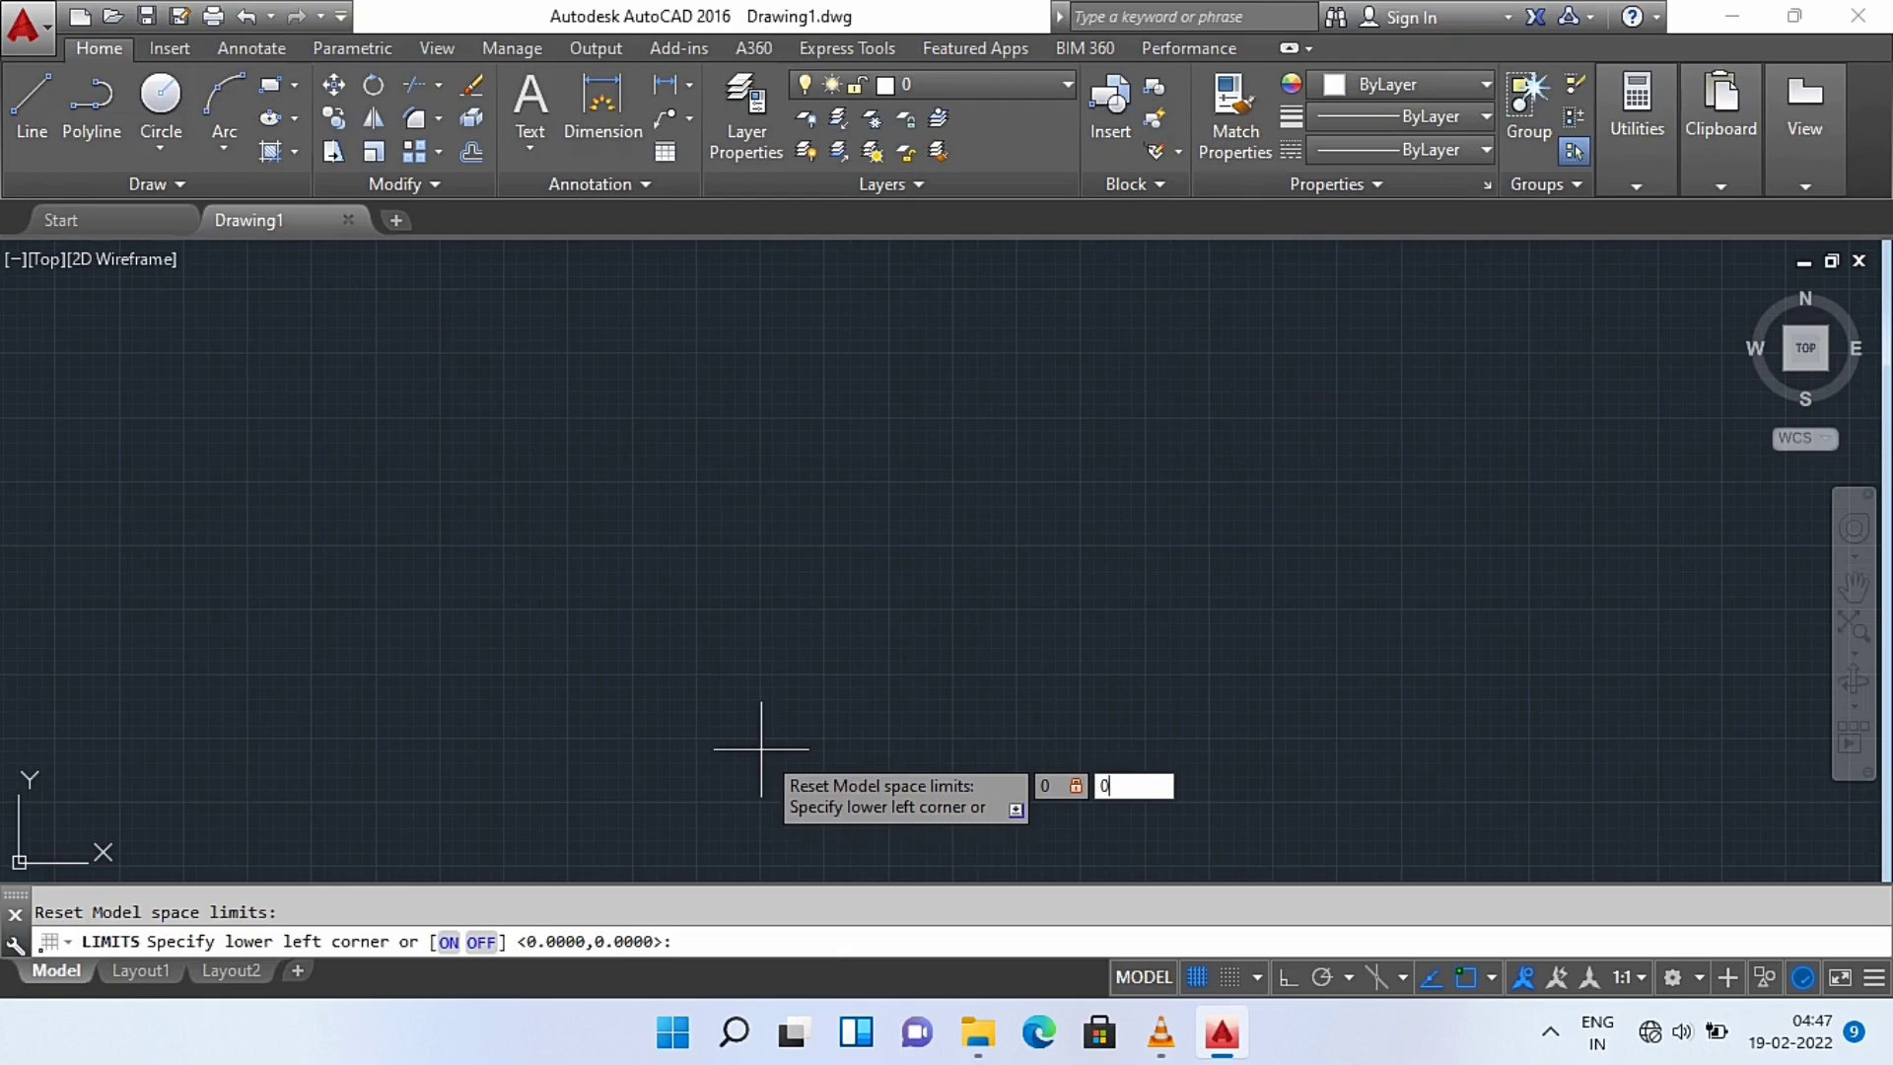
pyautogui.press('Return')
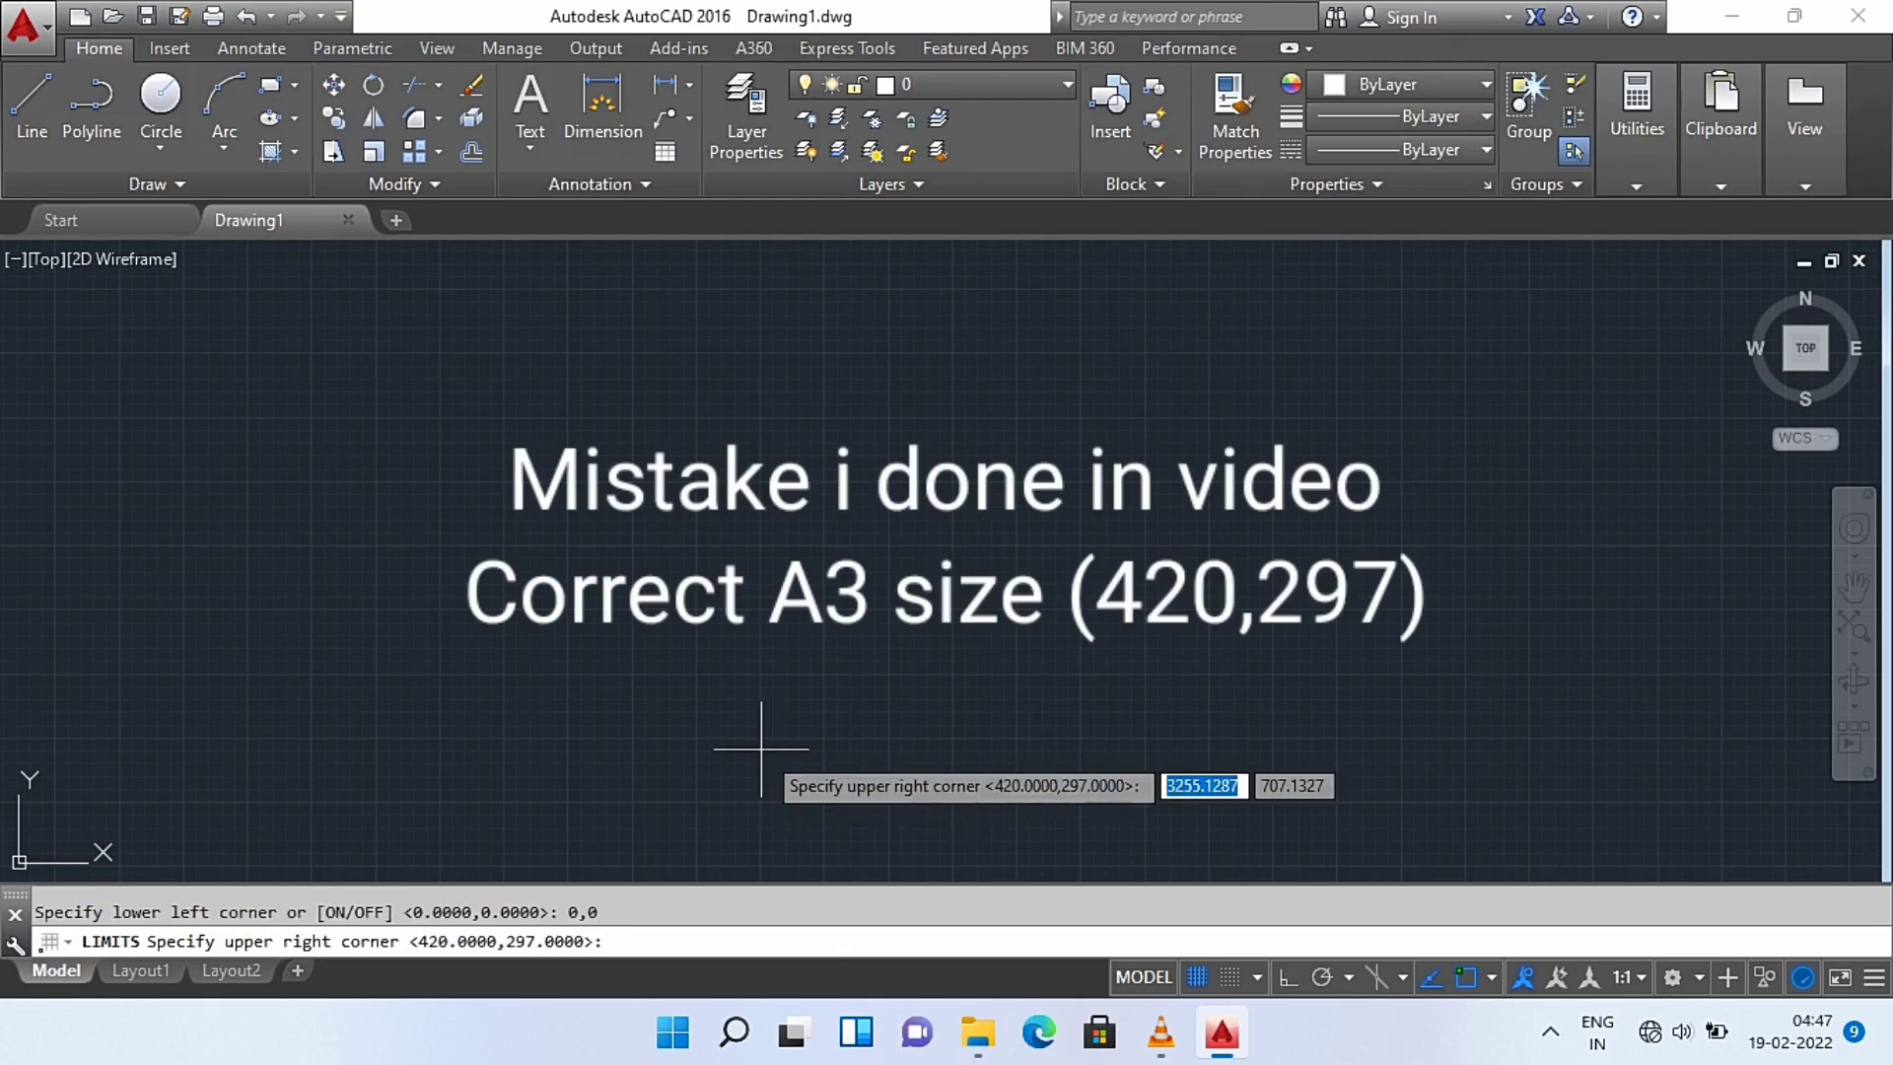
pyautogui.write('4')
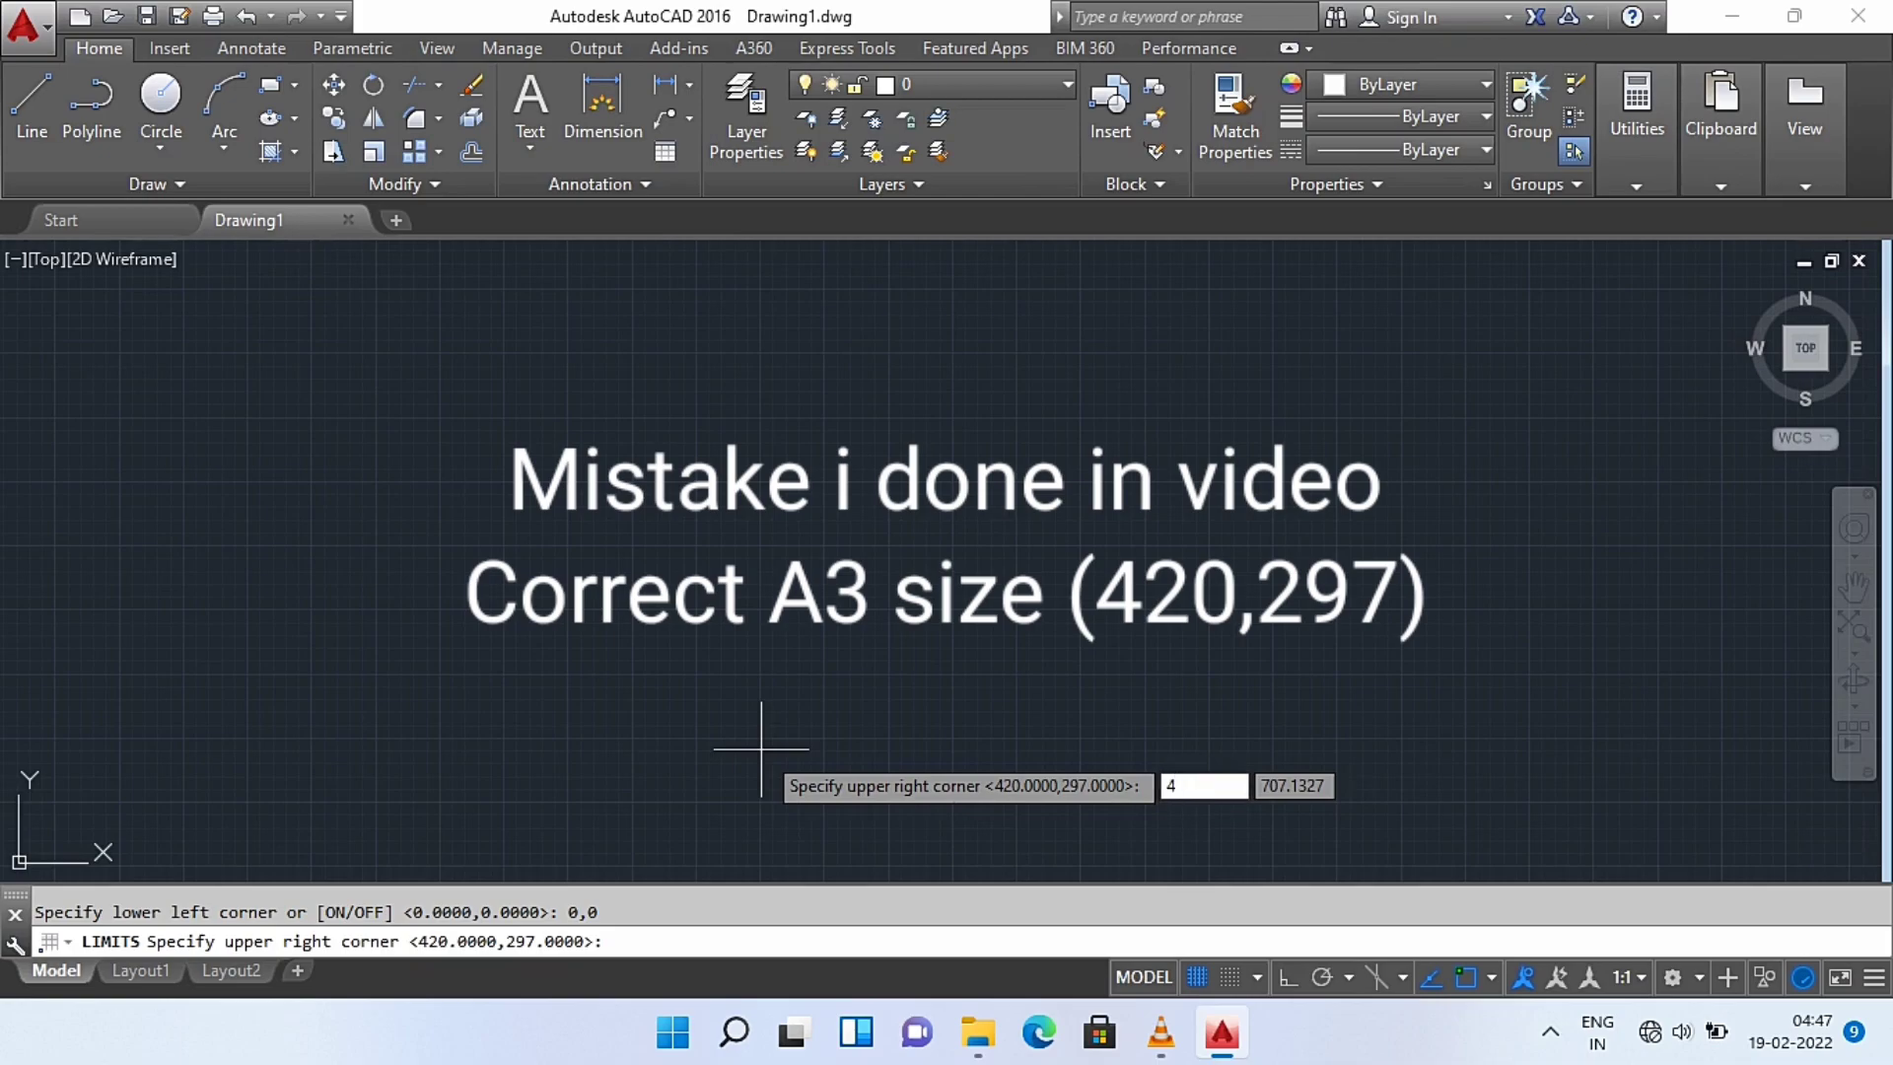
pyautogui.press('BackSpace')
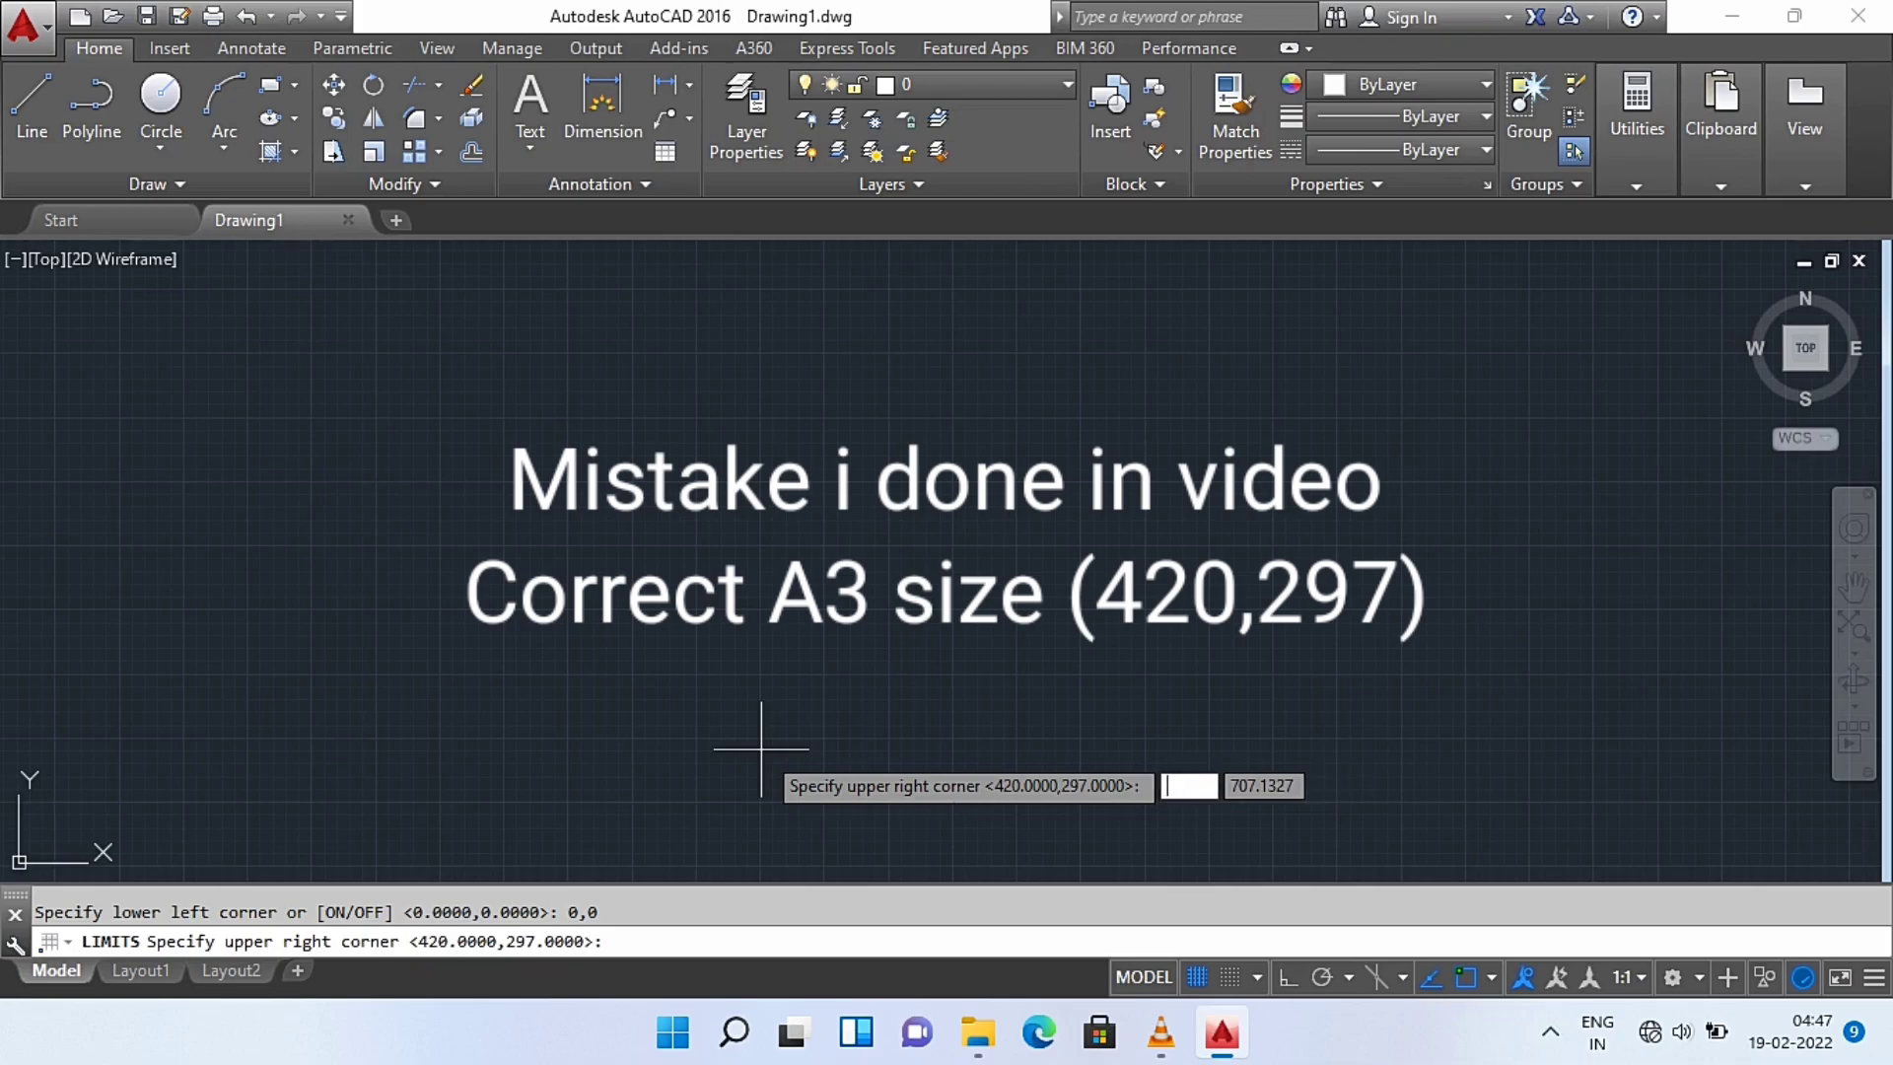
pyautogui.write('240')
pyautogui.press('Tab')
pyautogui.write('2')
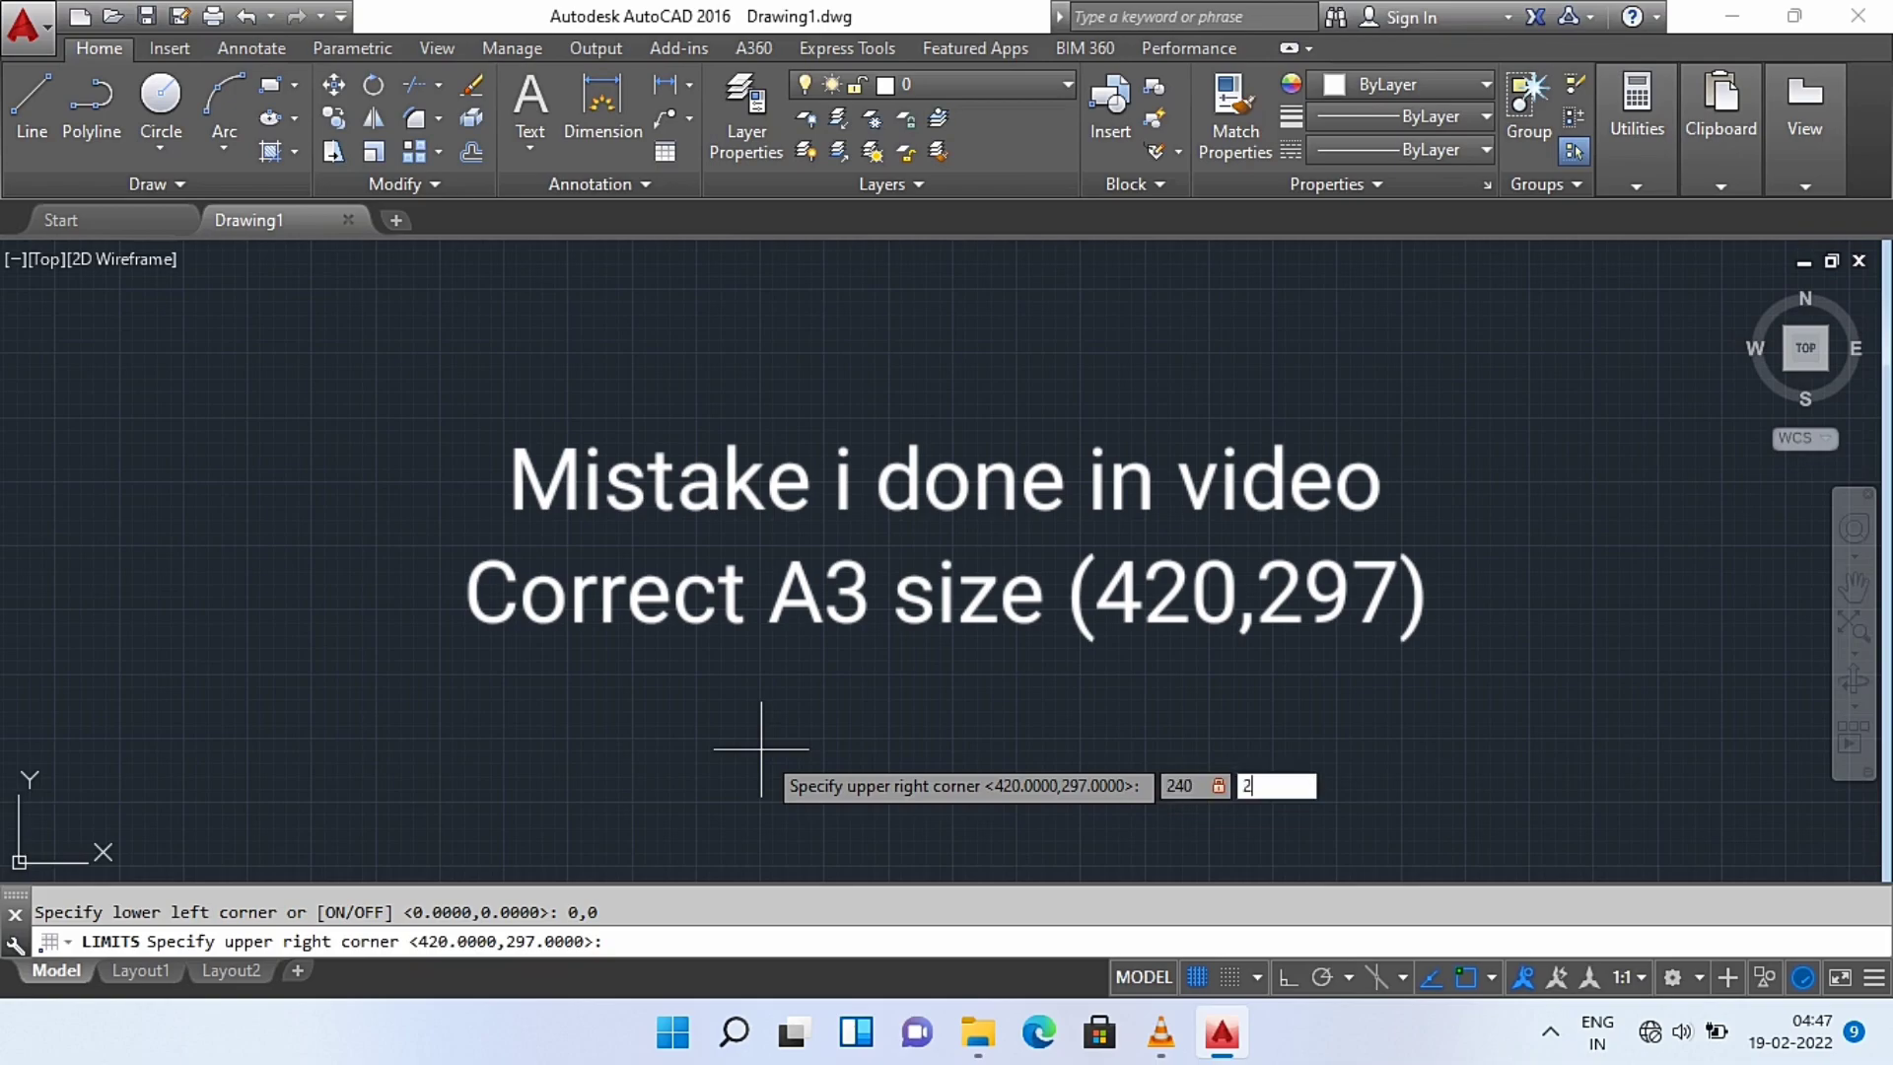
pyautogui.write('97')
pyautogui.press('Return')
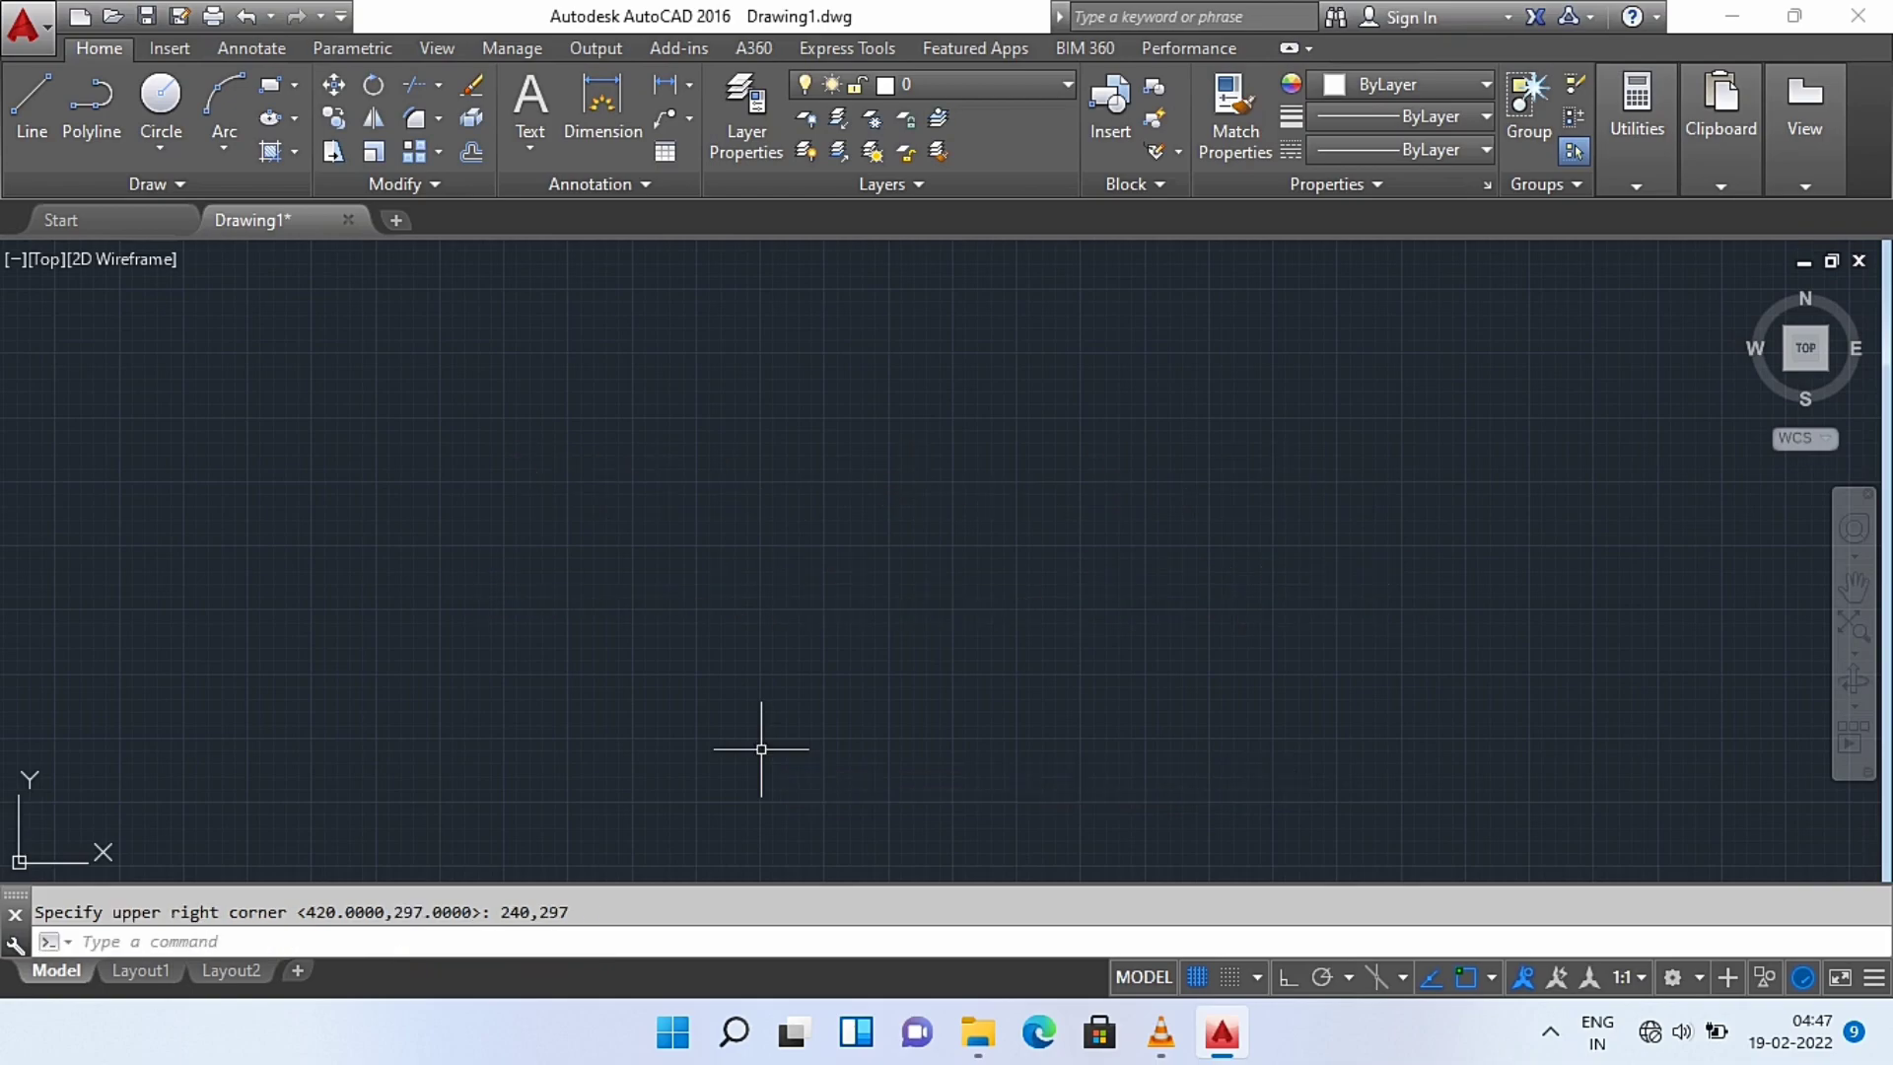
# Step: Zoom the view to All so it covers the full drawing limits
pyautogui.write('z')
pyautogui.press('Return')
pyautogui.write('a')
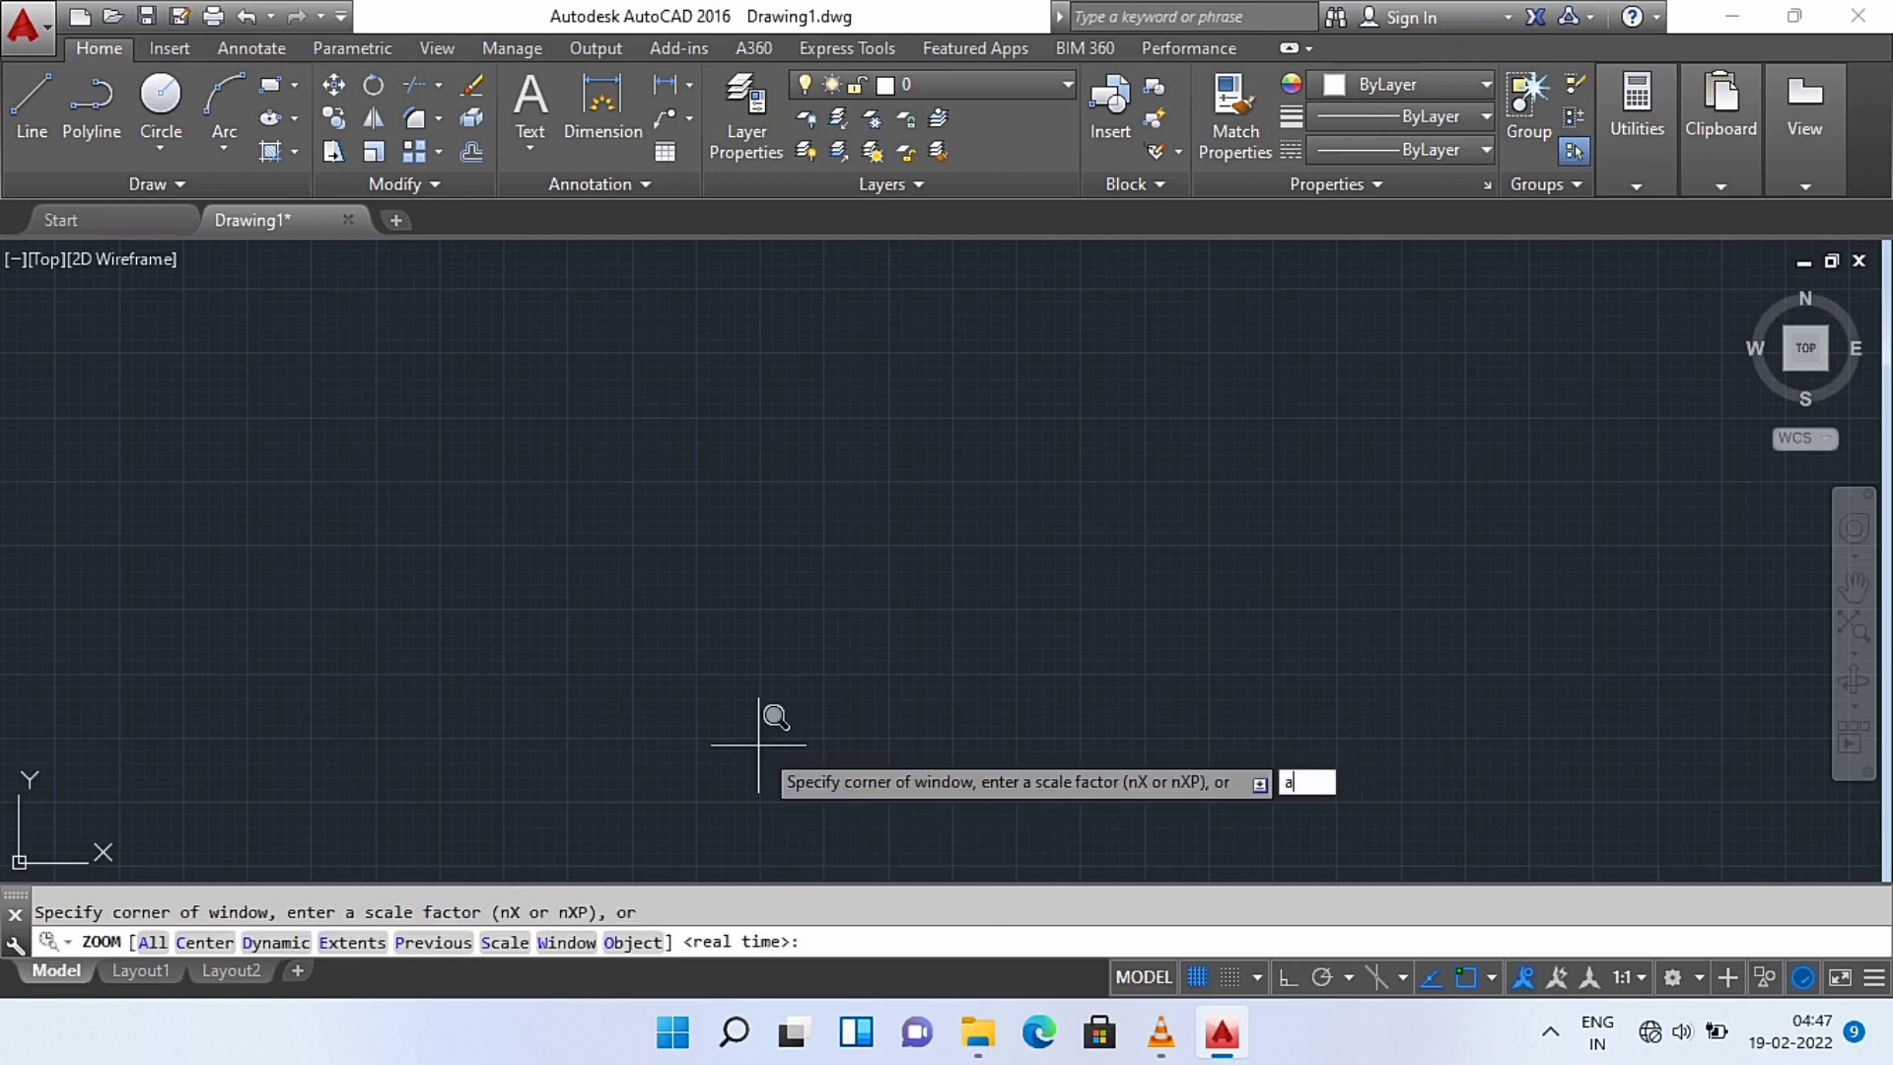
pyautogui.press('Return')
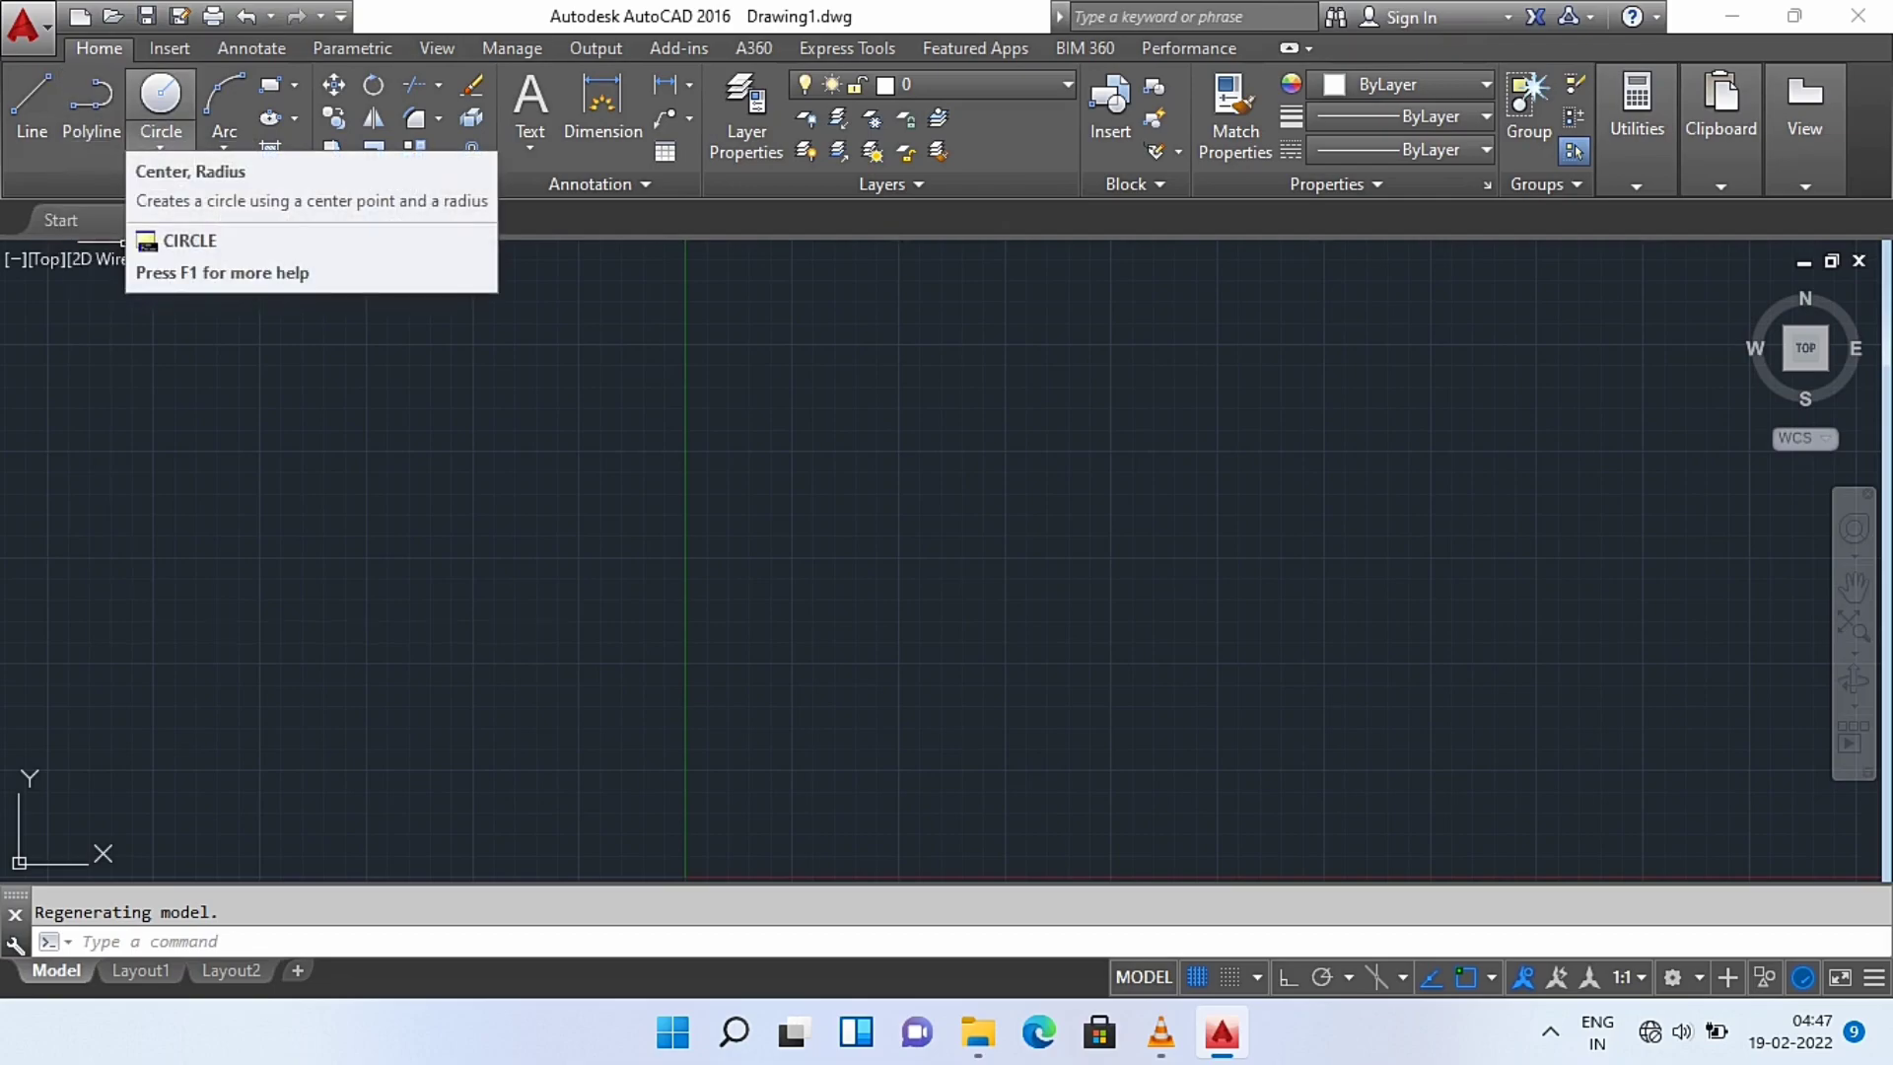
# Step: Draw a centre-radius circle with a radius of 30, placing its centre in the empty area left of the Y axis line
pyautogui.click(160, 146)
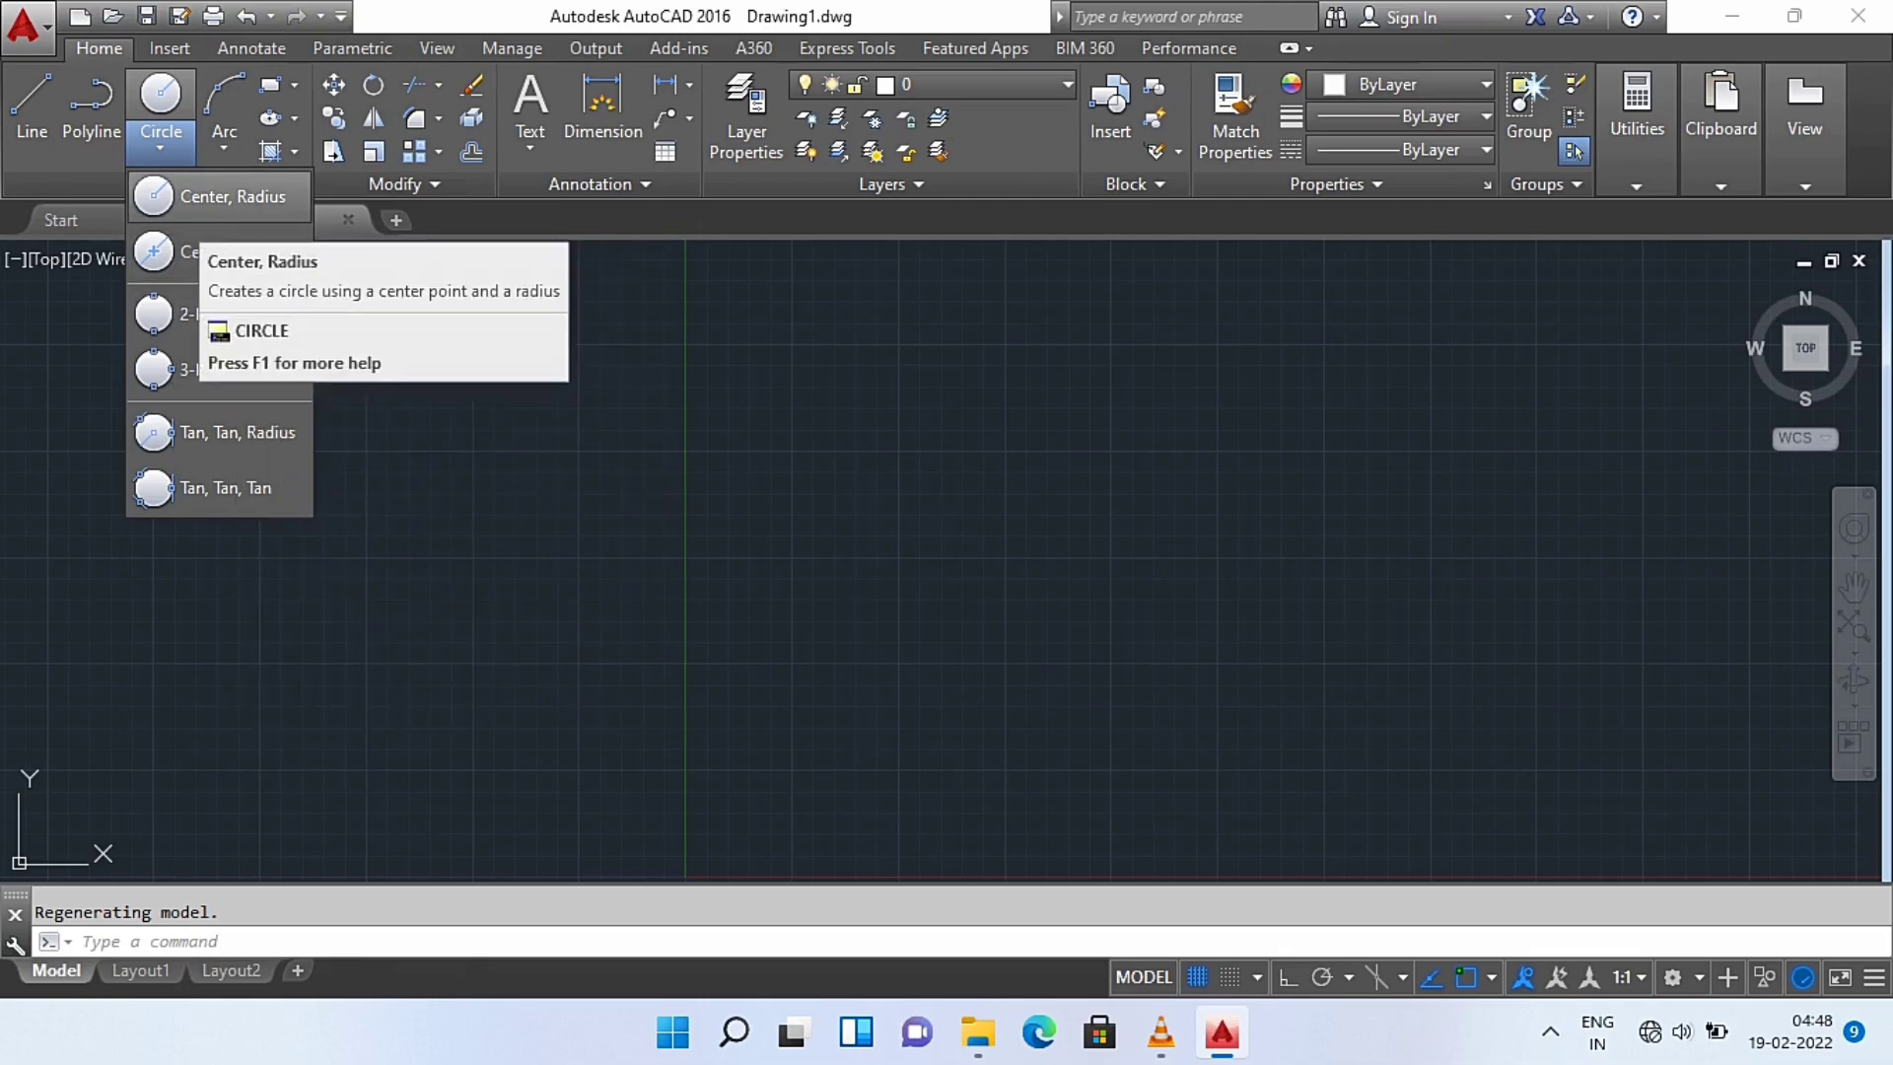
pyautogui.click(198, 196)
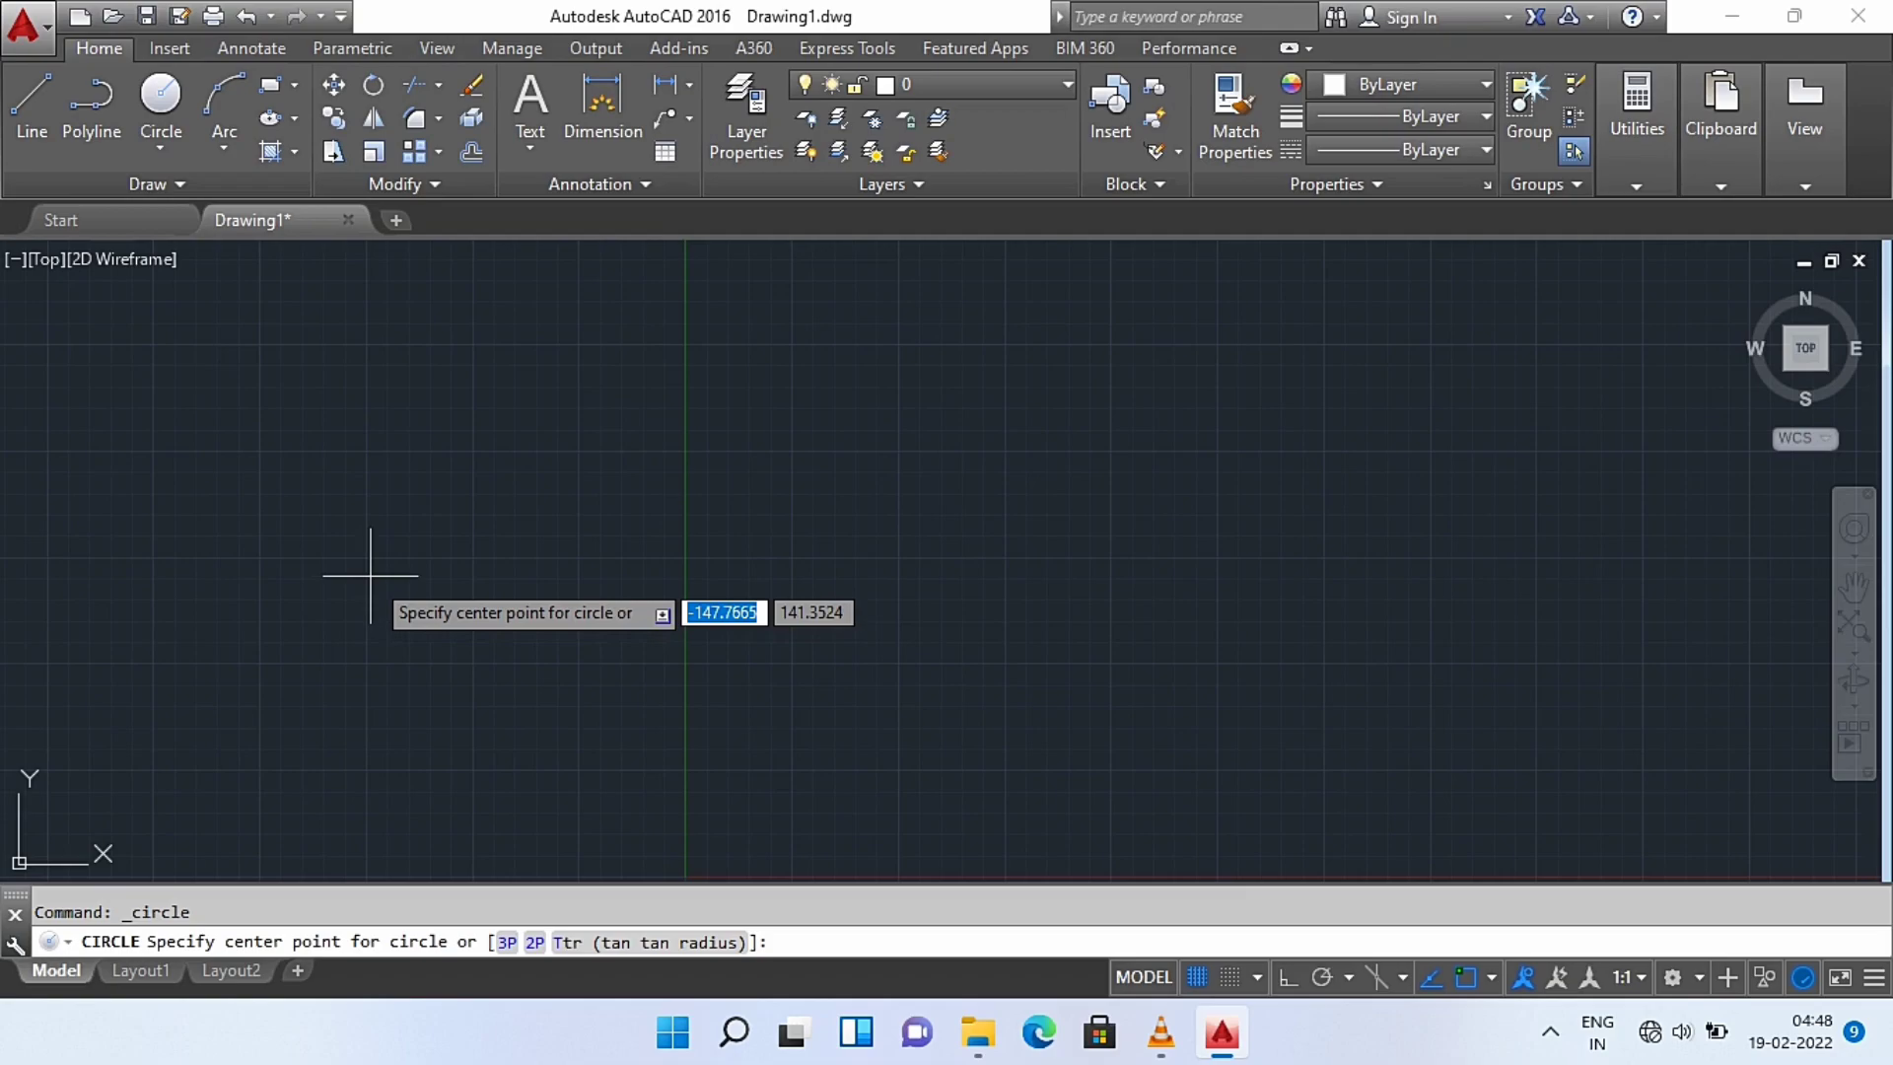
pyautogui.click(542, 499)
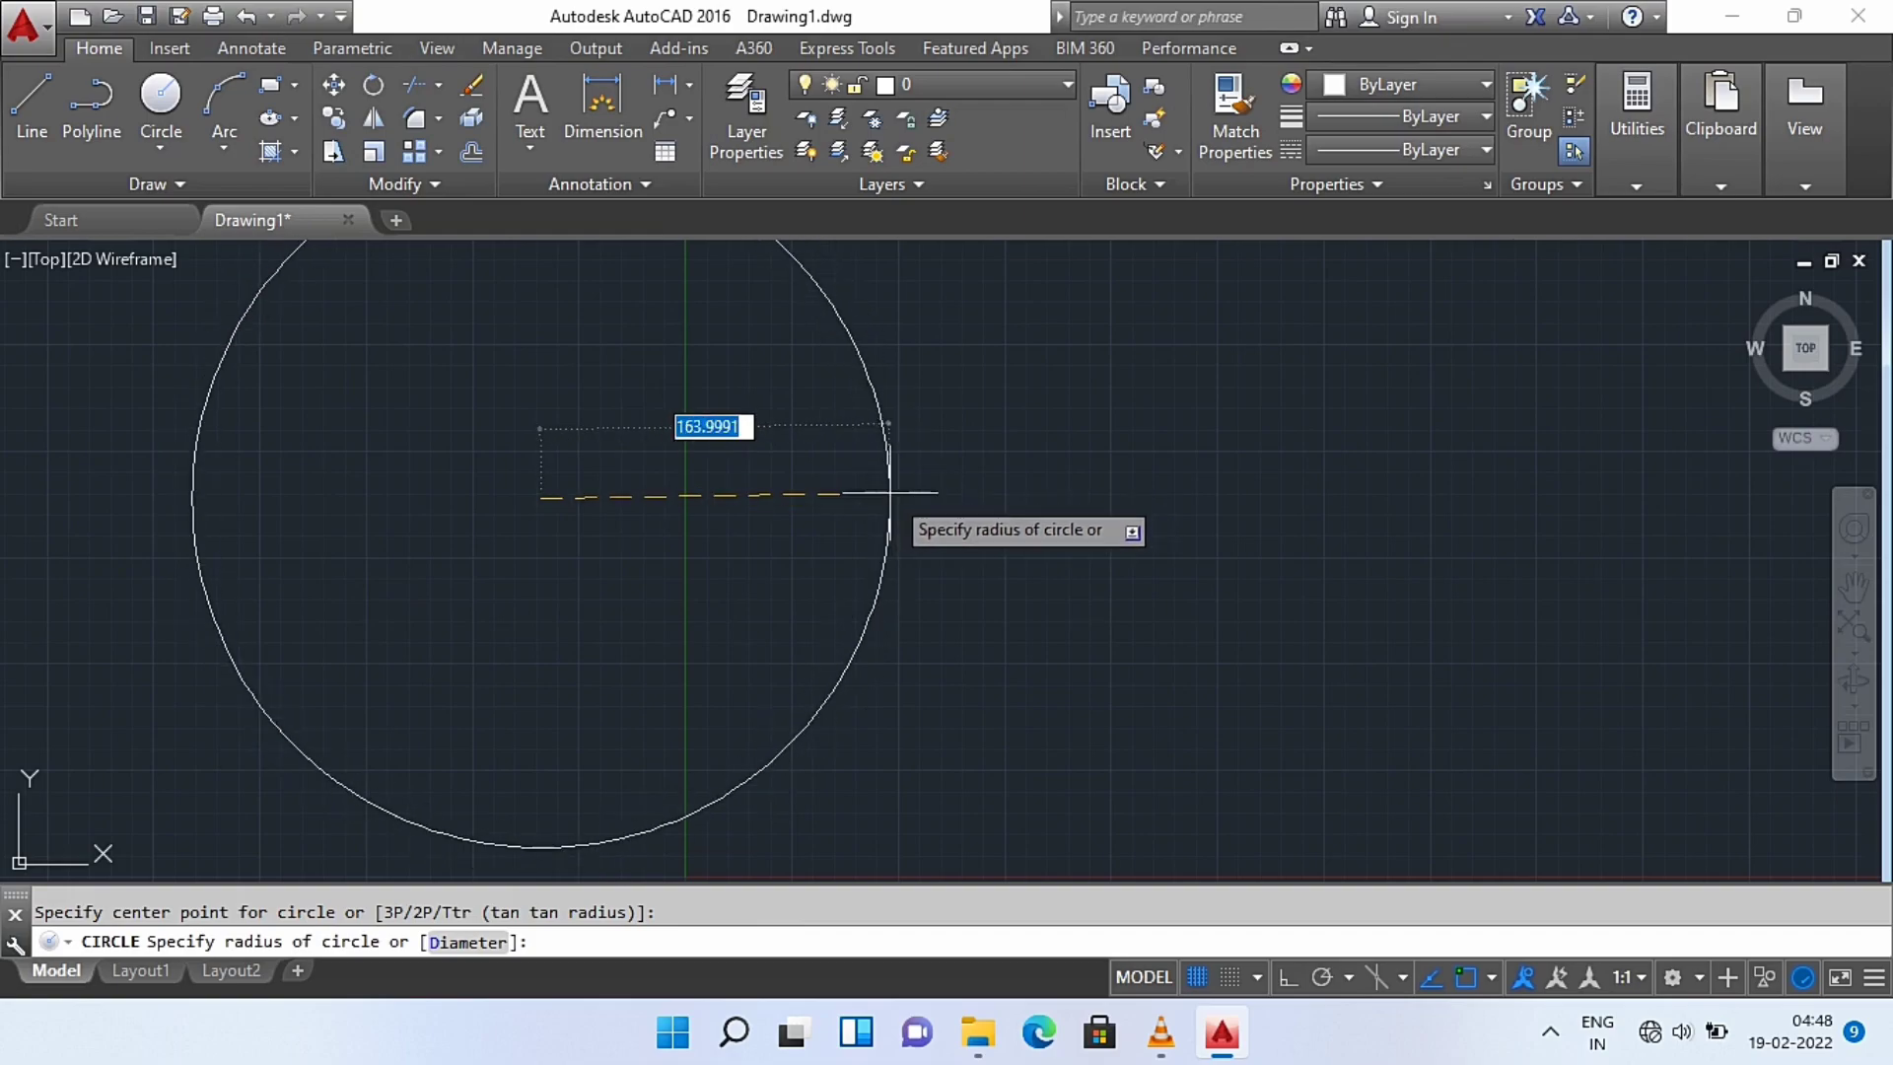
pyautogui.write('30')
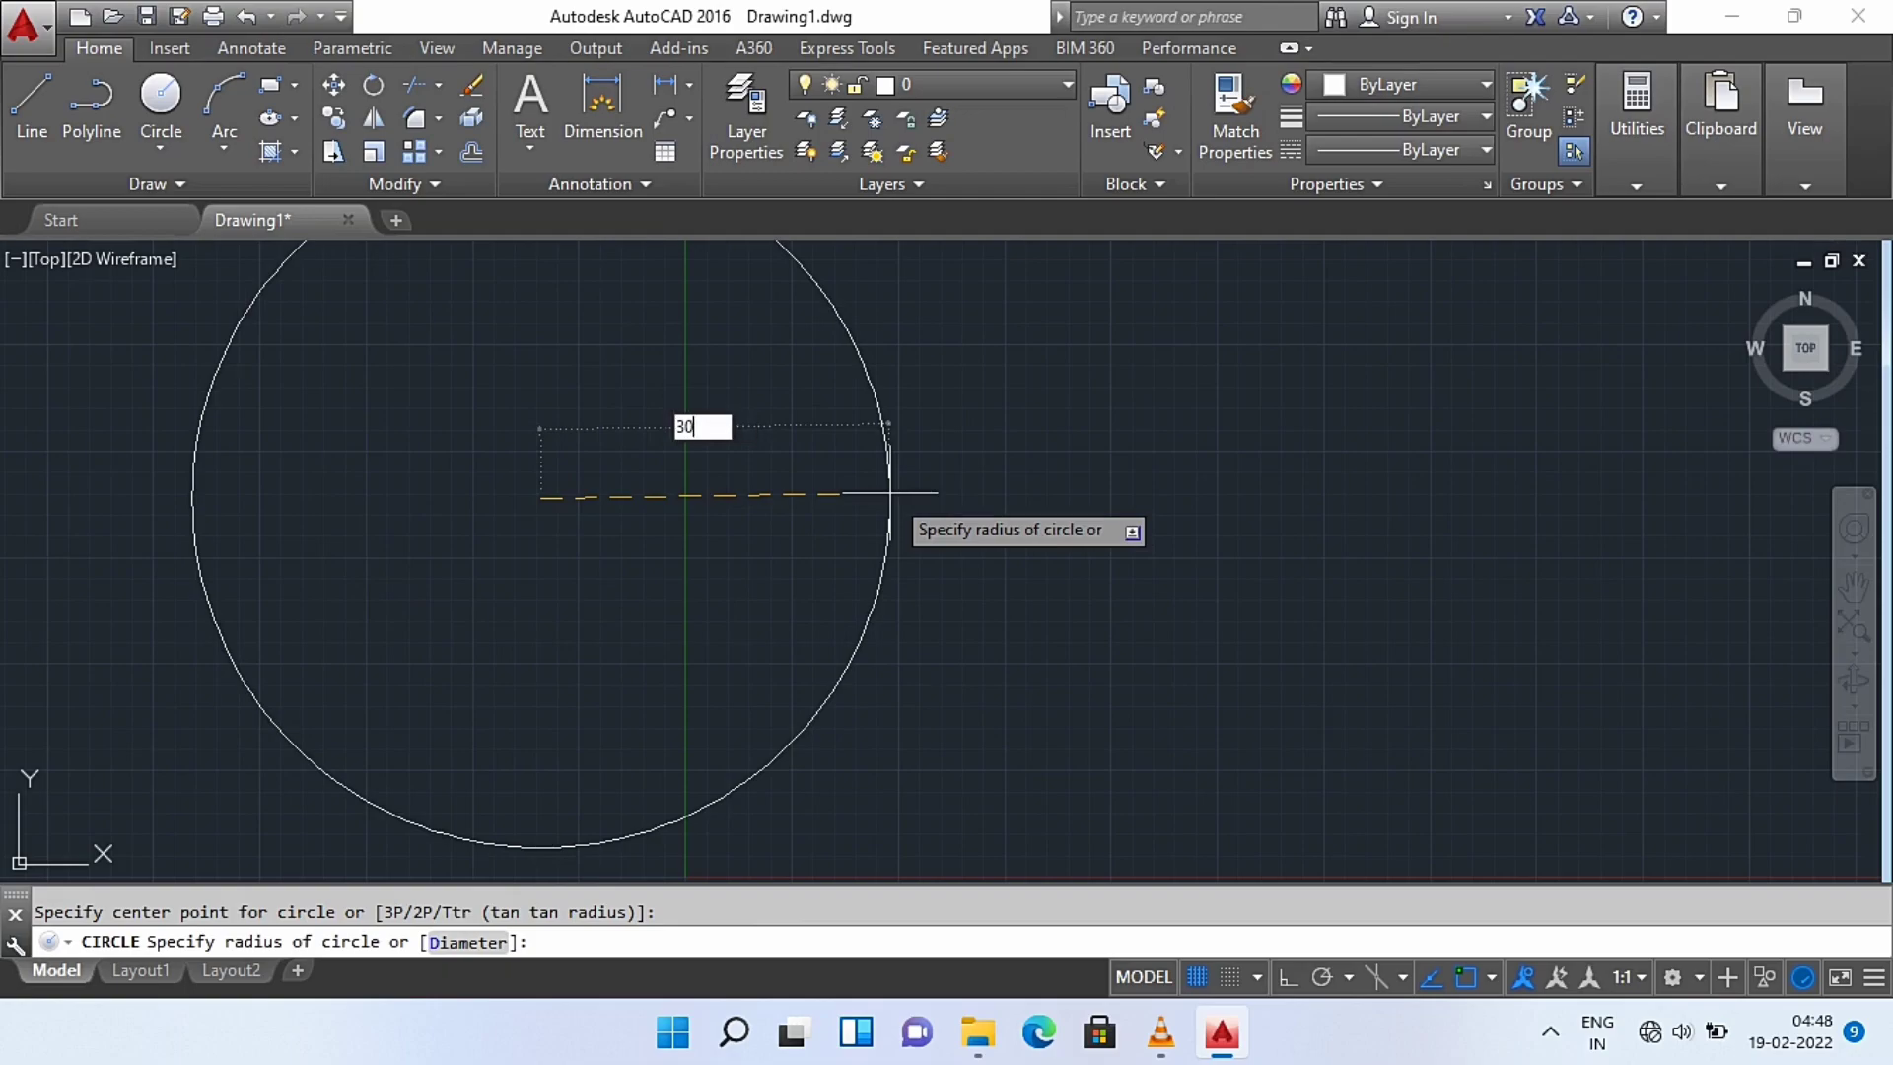
pyautogui.press('Return')
pyautogui.scroll(6, 574, 482)
pyautogui.scroll(-6, 477, 499)
pyautogui.scroll(8, 477, 477)
pyautogui.scroll(-7, 477, 484)
pyautogui.scroll(-4, 478, 490)
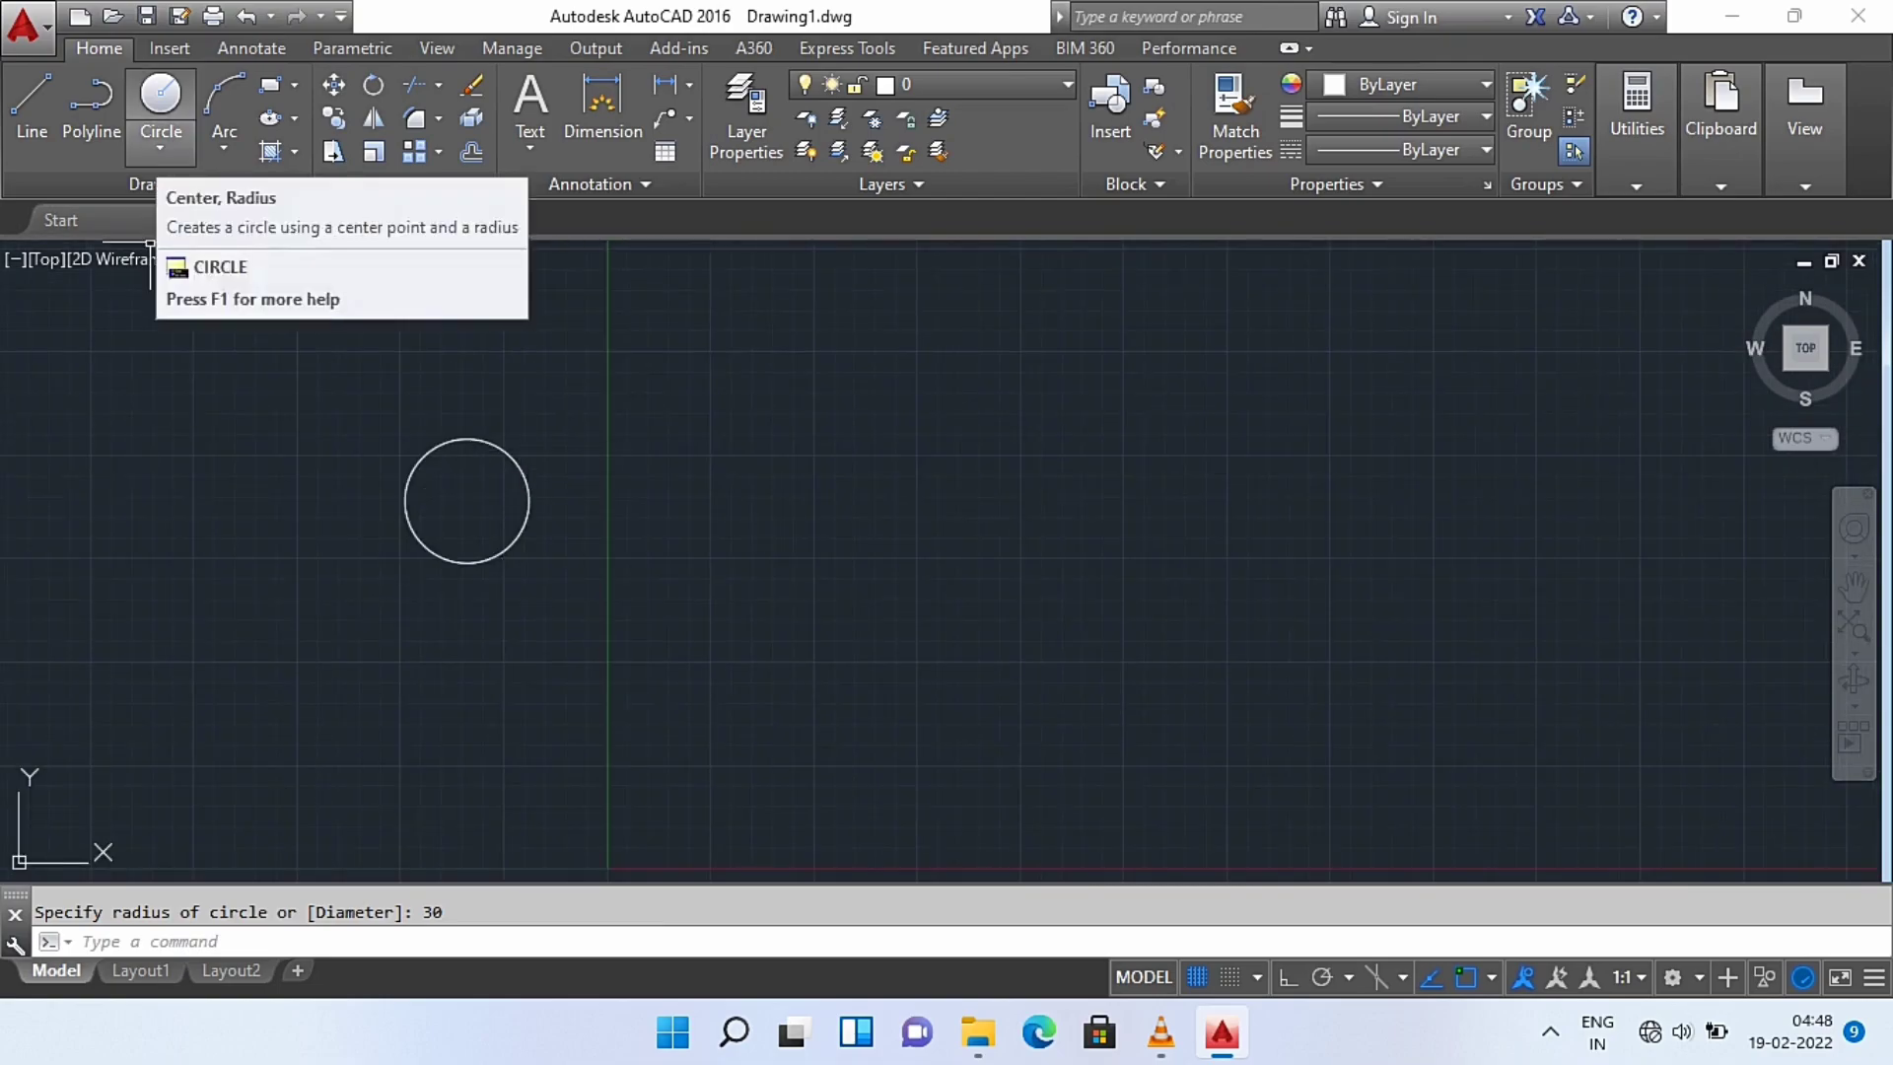
# Step: Draw a centre-diameter circle with a diameter of 56, well to the right of the first circle and the Y axis line
pyautogui.click(159, 148)
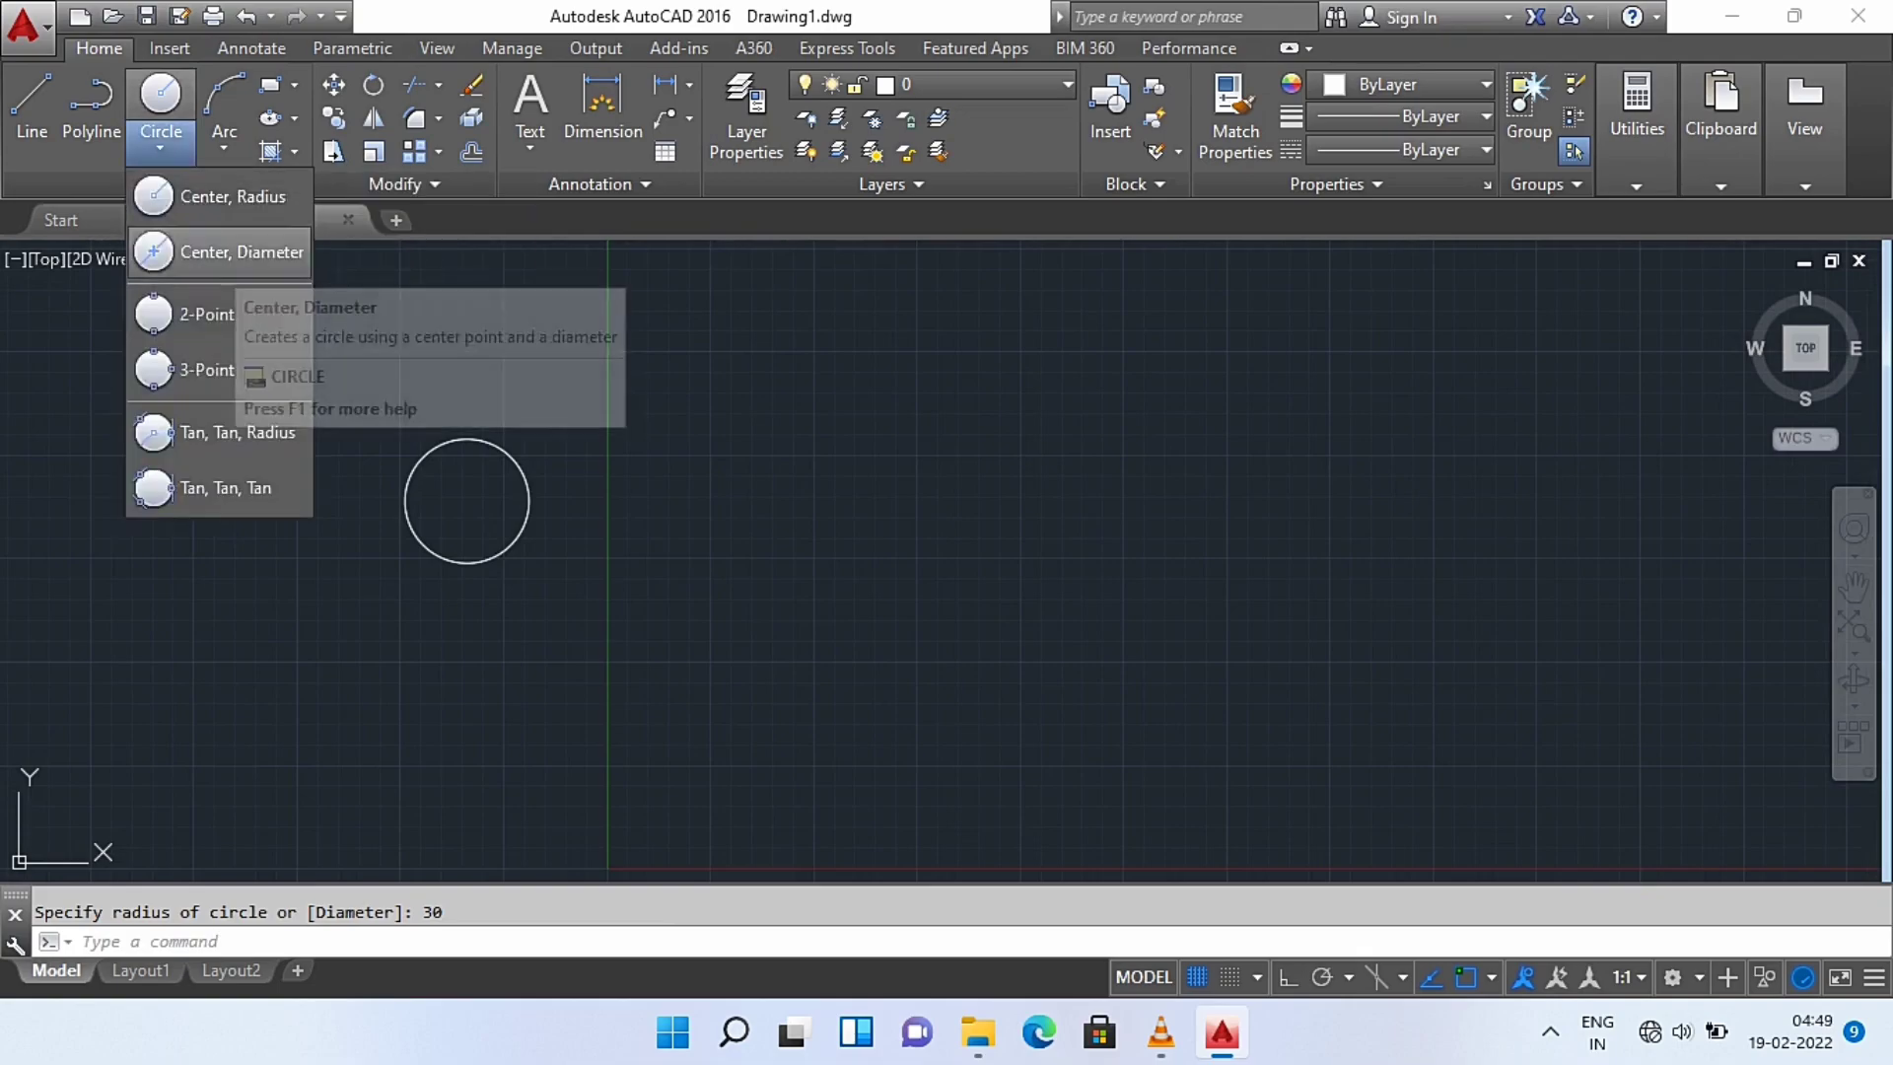
pyautogui.click(237, 251)
pyautogui.click(971, 527)
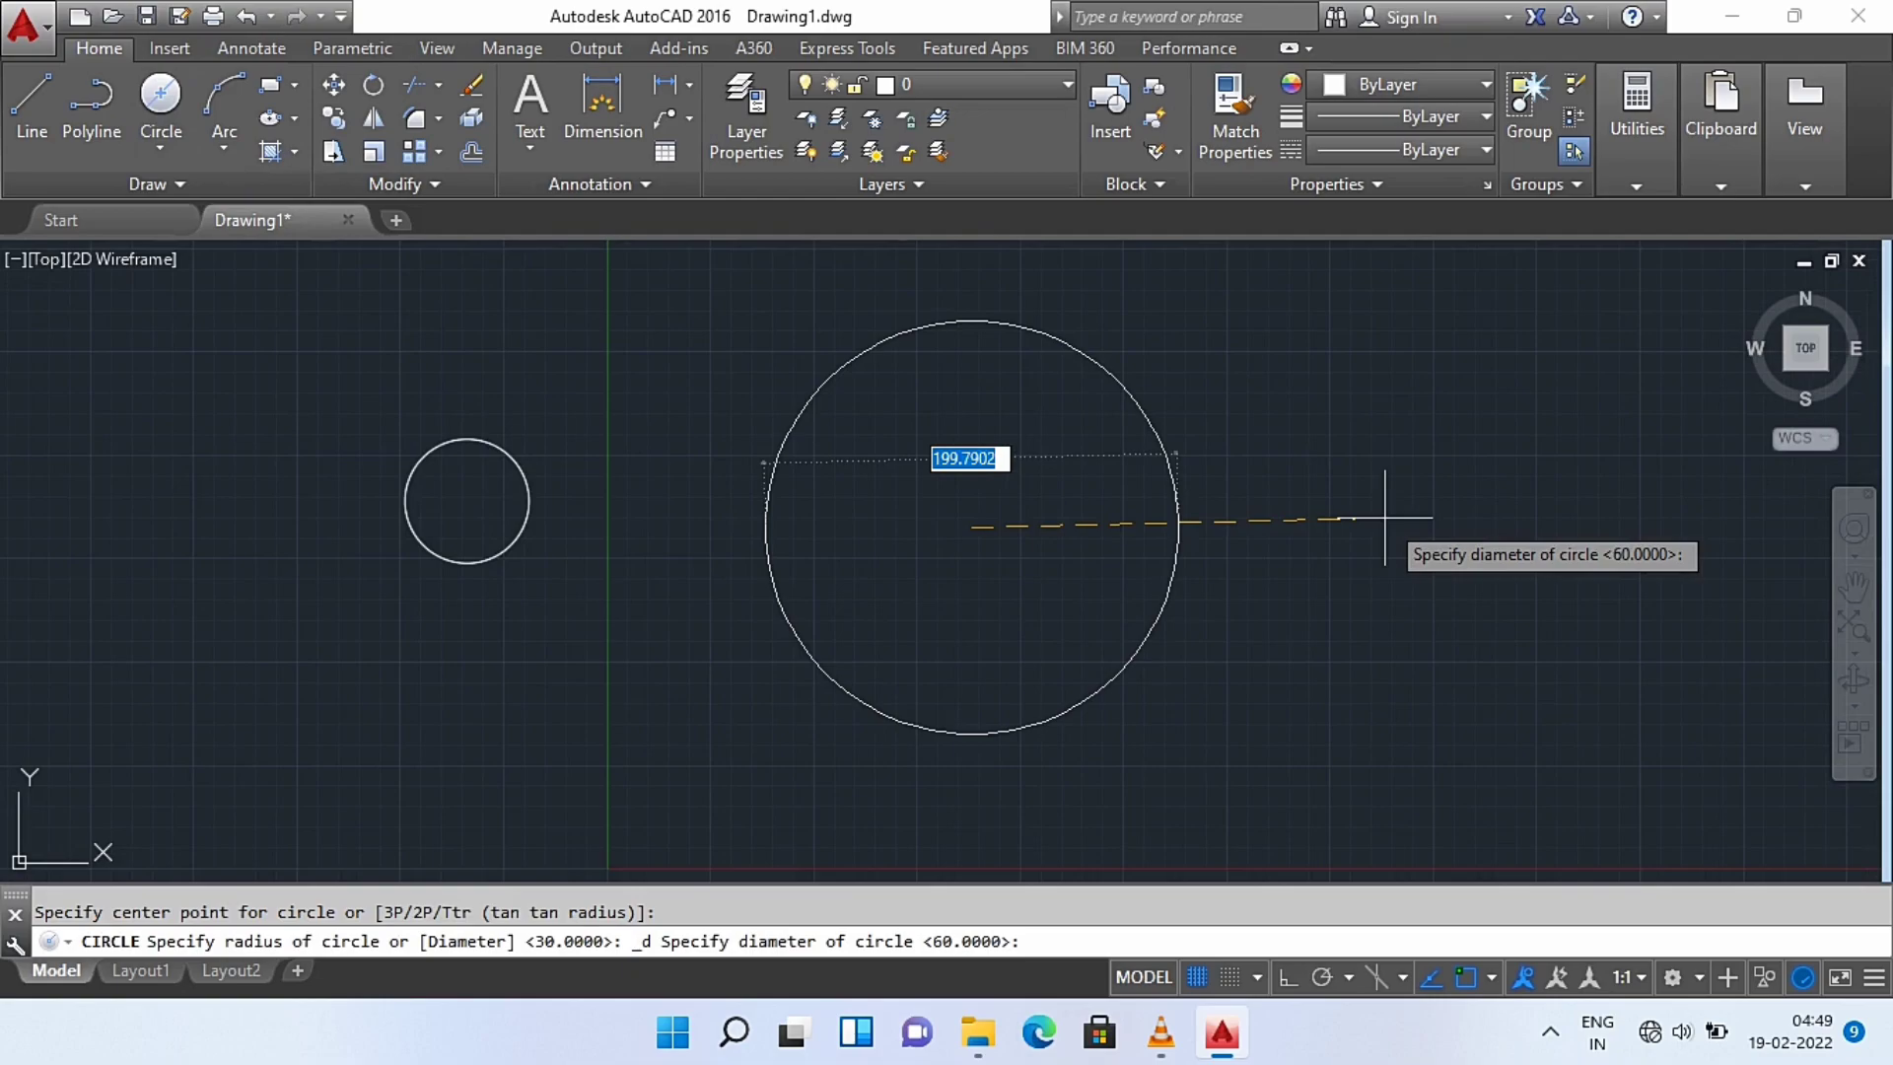
pyautogui.write('56')
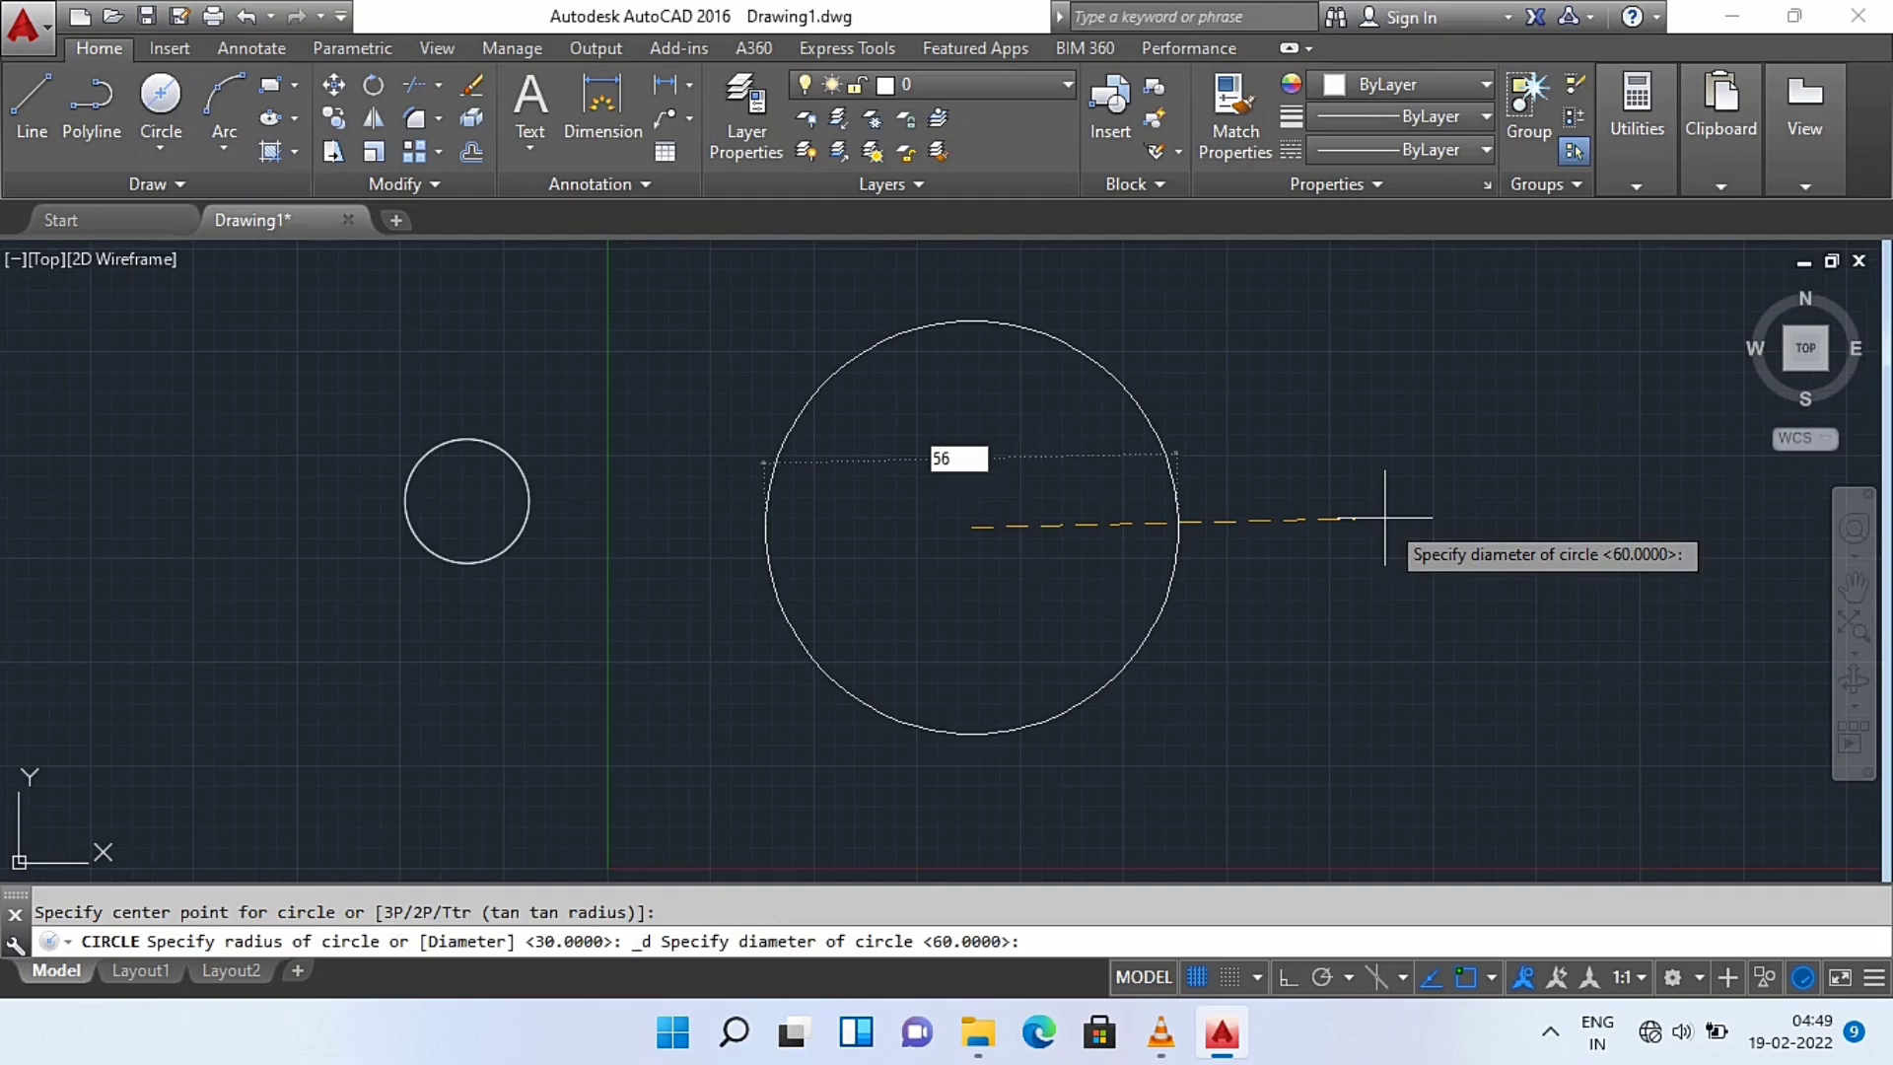
pyautogui.press('Return')
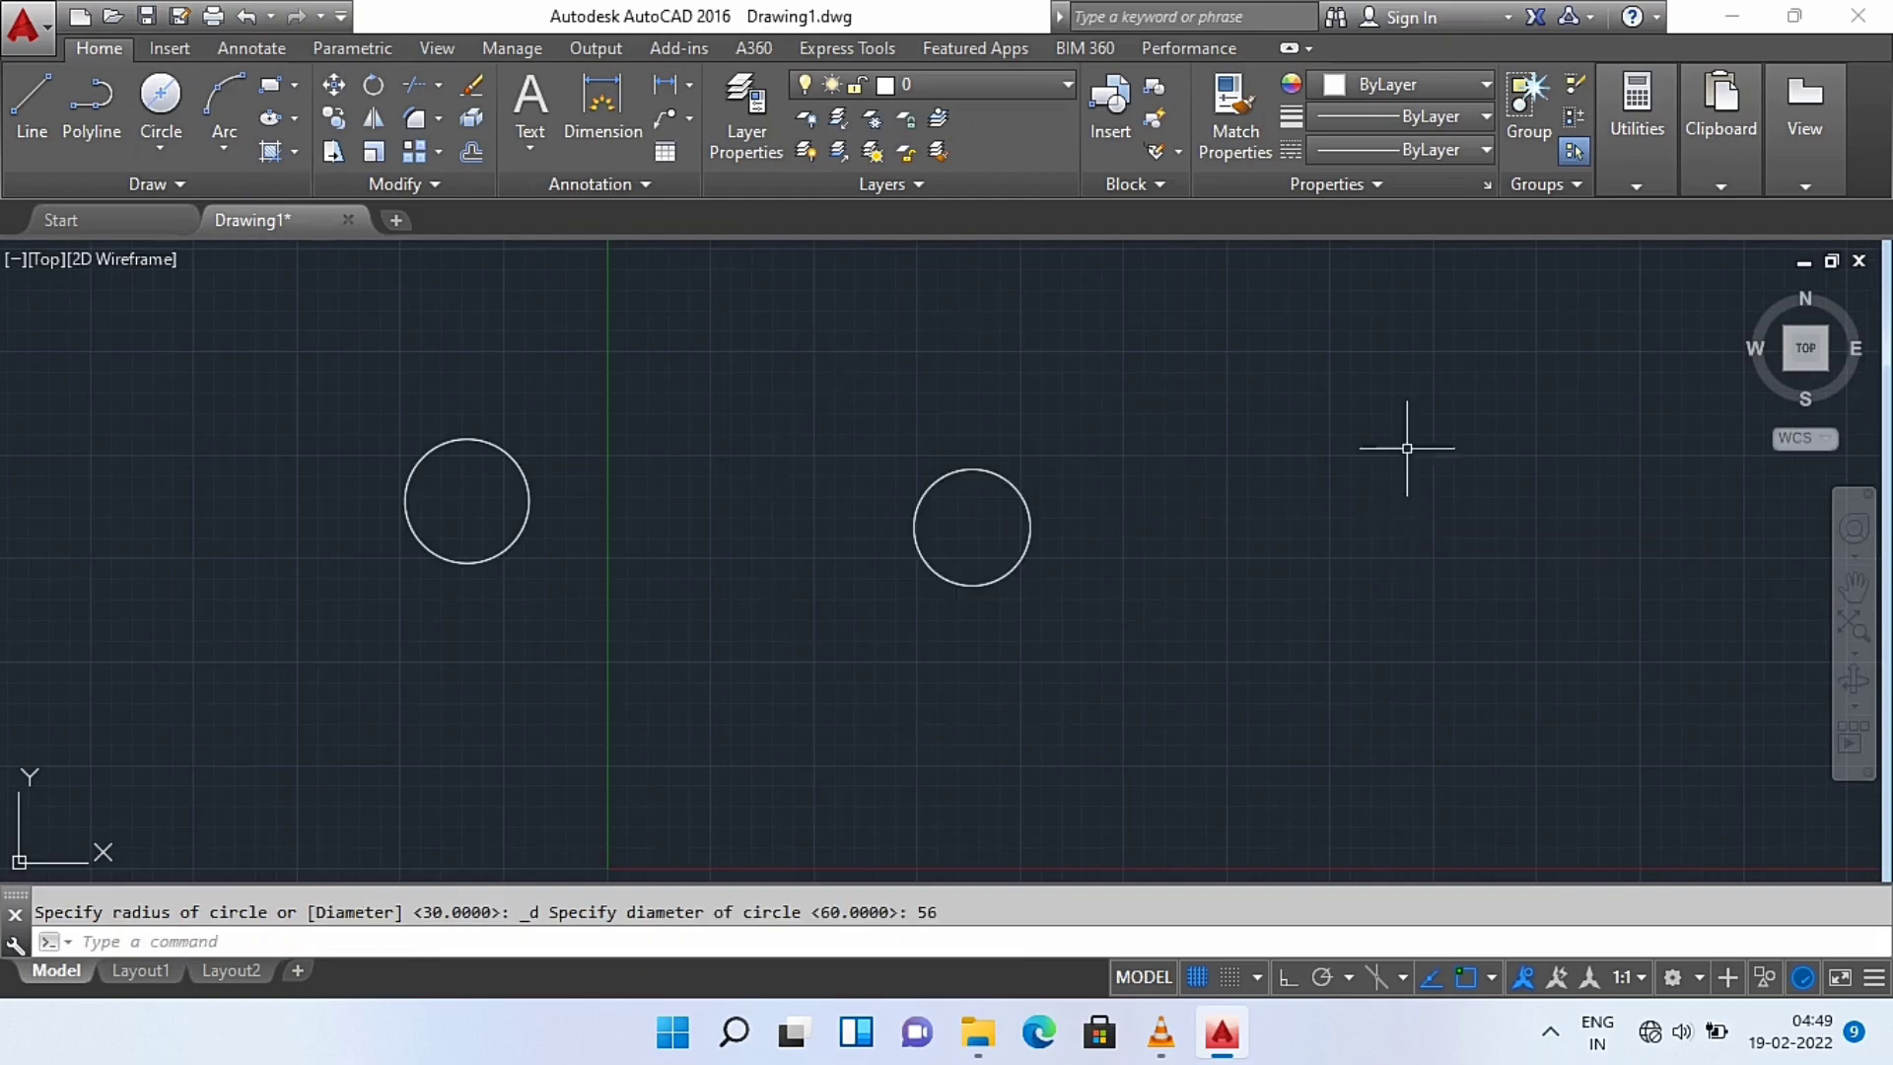
pyautogui.scroll(6, 1044, 524)
pyautogui.scroll(-8, 1044, 523)
pyautogui.scroll(7, 828, 505)
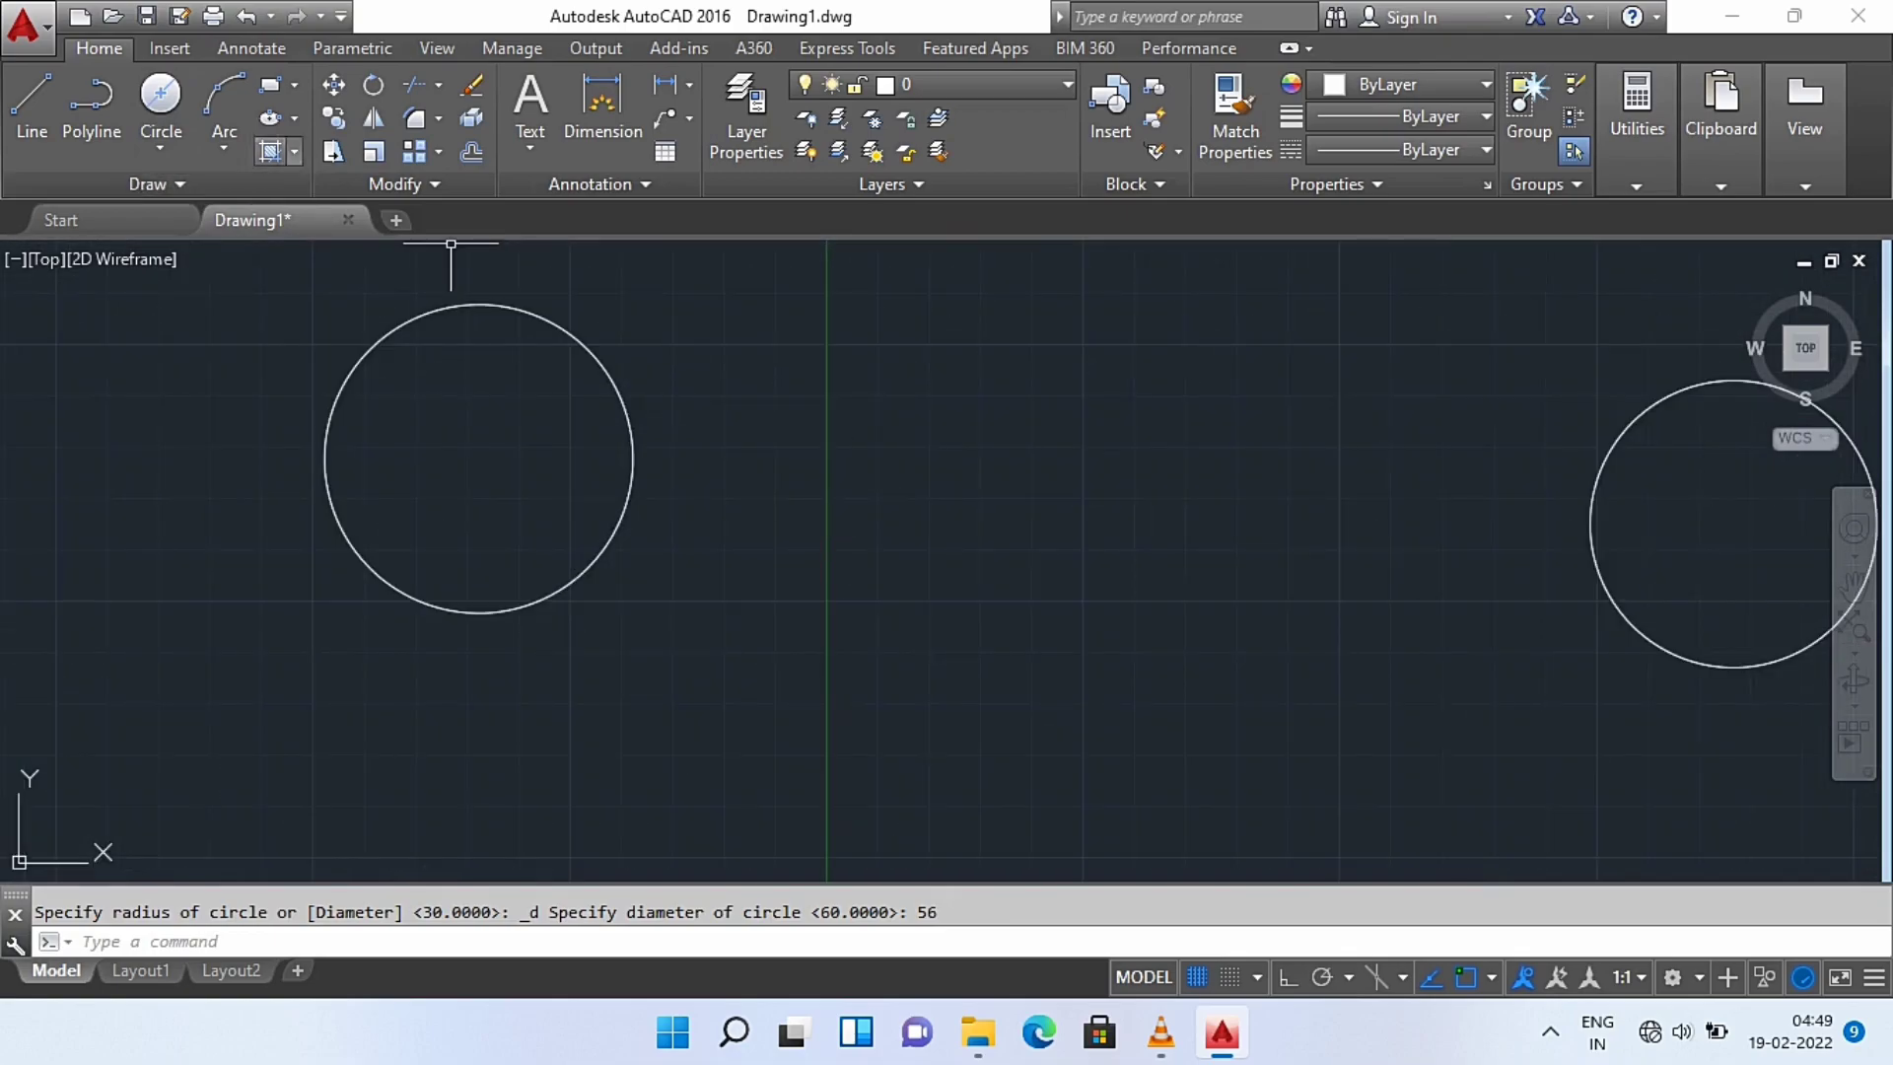
pyautogui.click(161, 145)
pyautogui.click(222, 196)
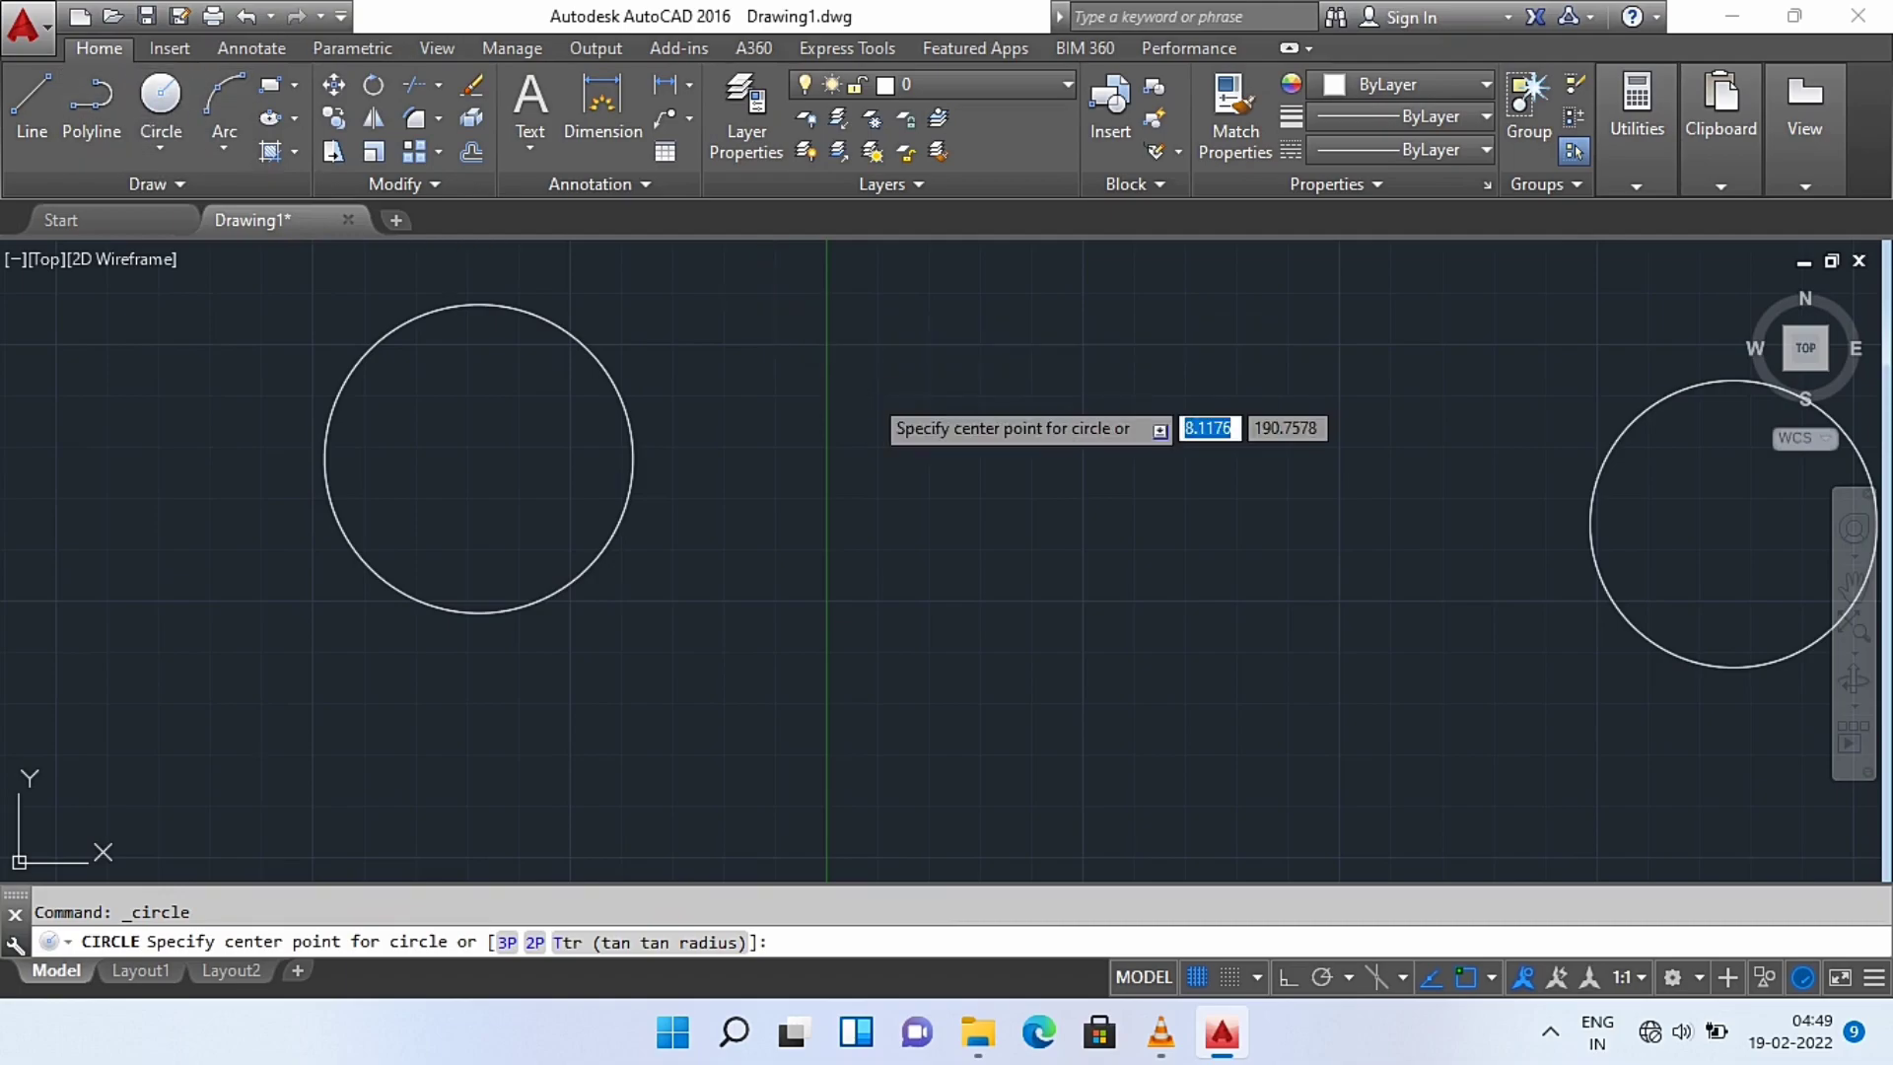
pyautogui.press('Escape')
# Step: Draw a circle between the two existing circles, using the Diameter option with a diameter of 70
pyautogui.write('C')
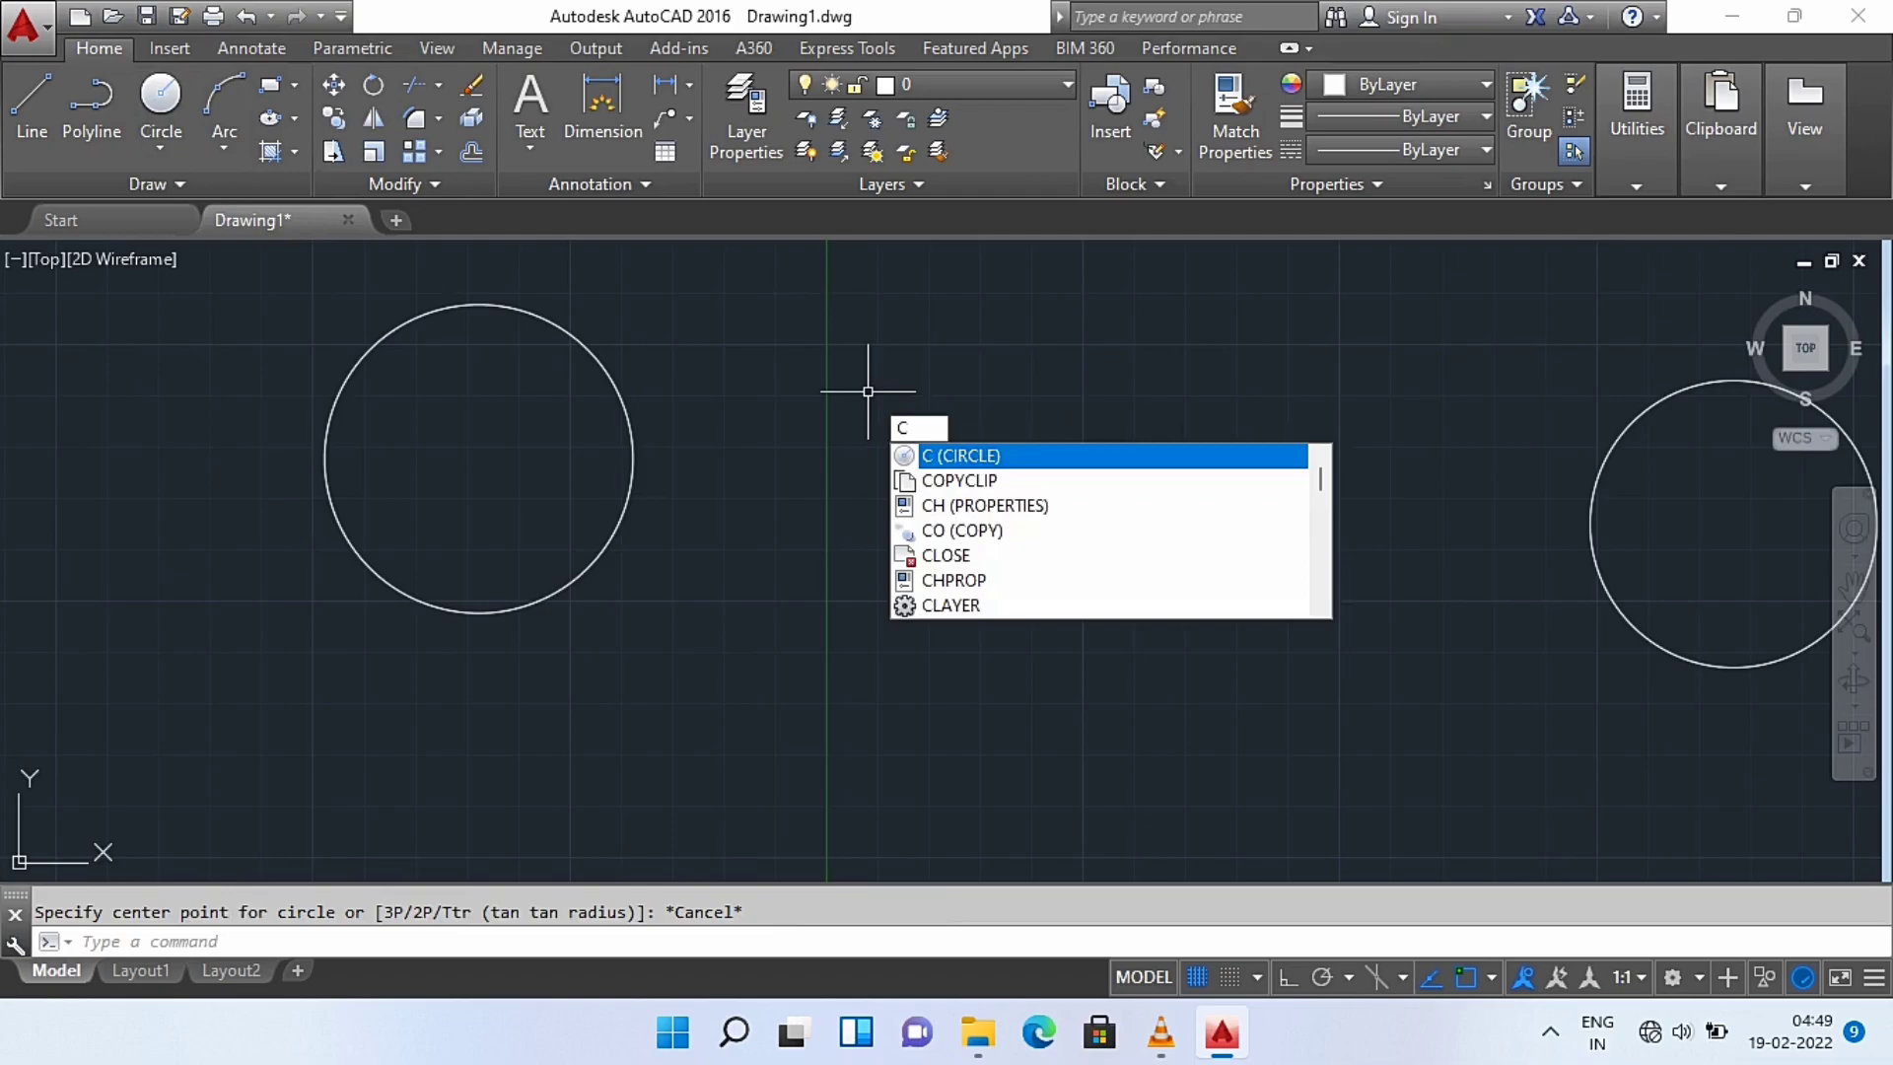
pyautogui.press('Return')
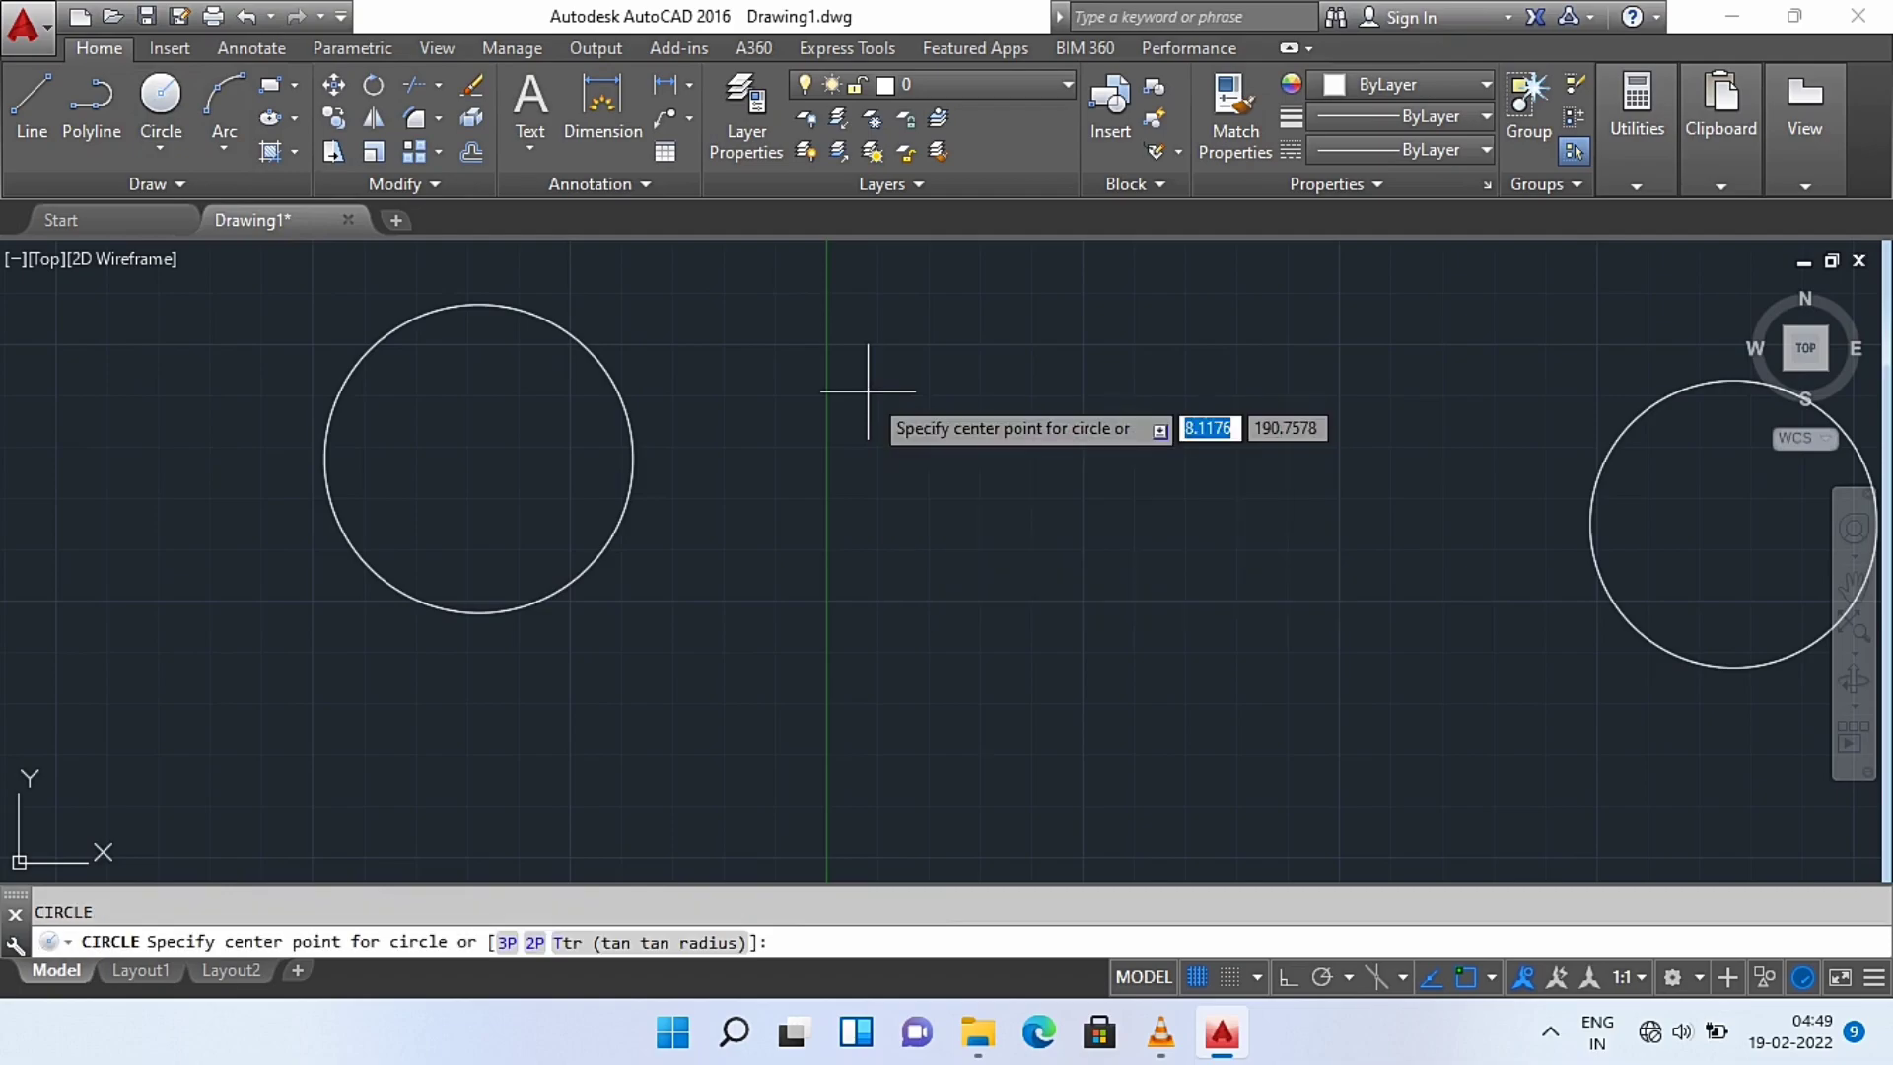
pyautogui.click(949, 466)
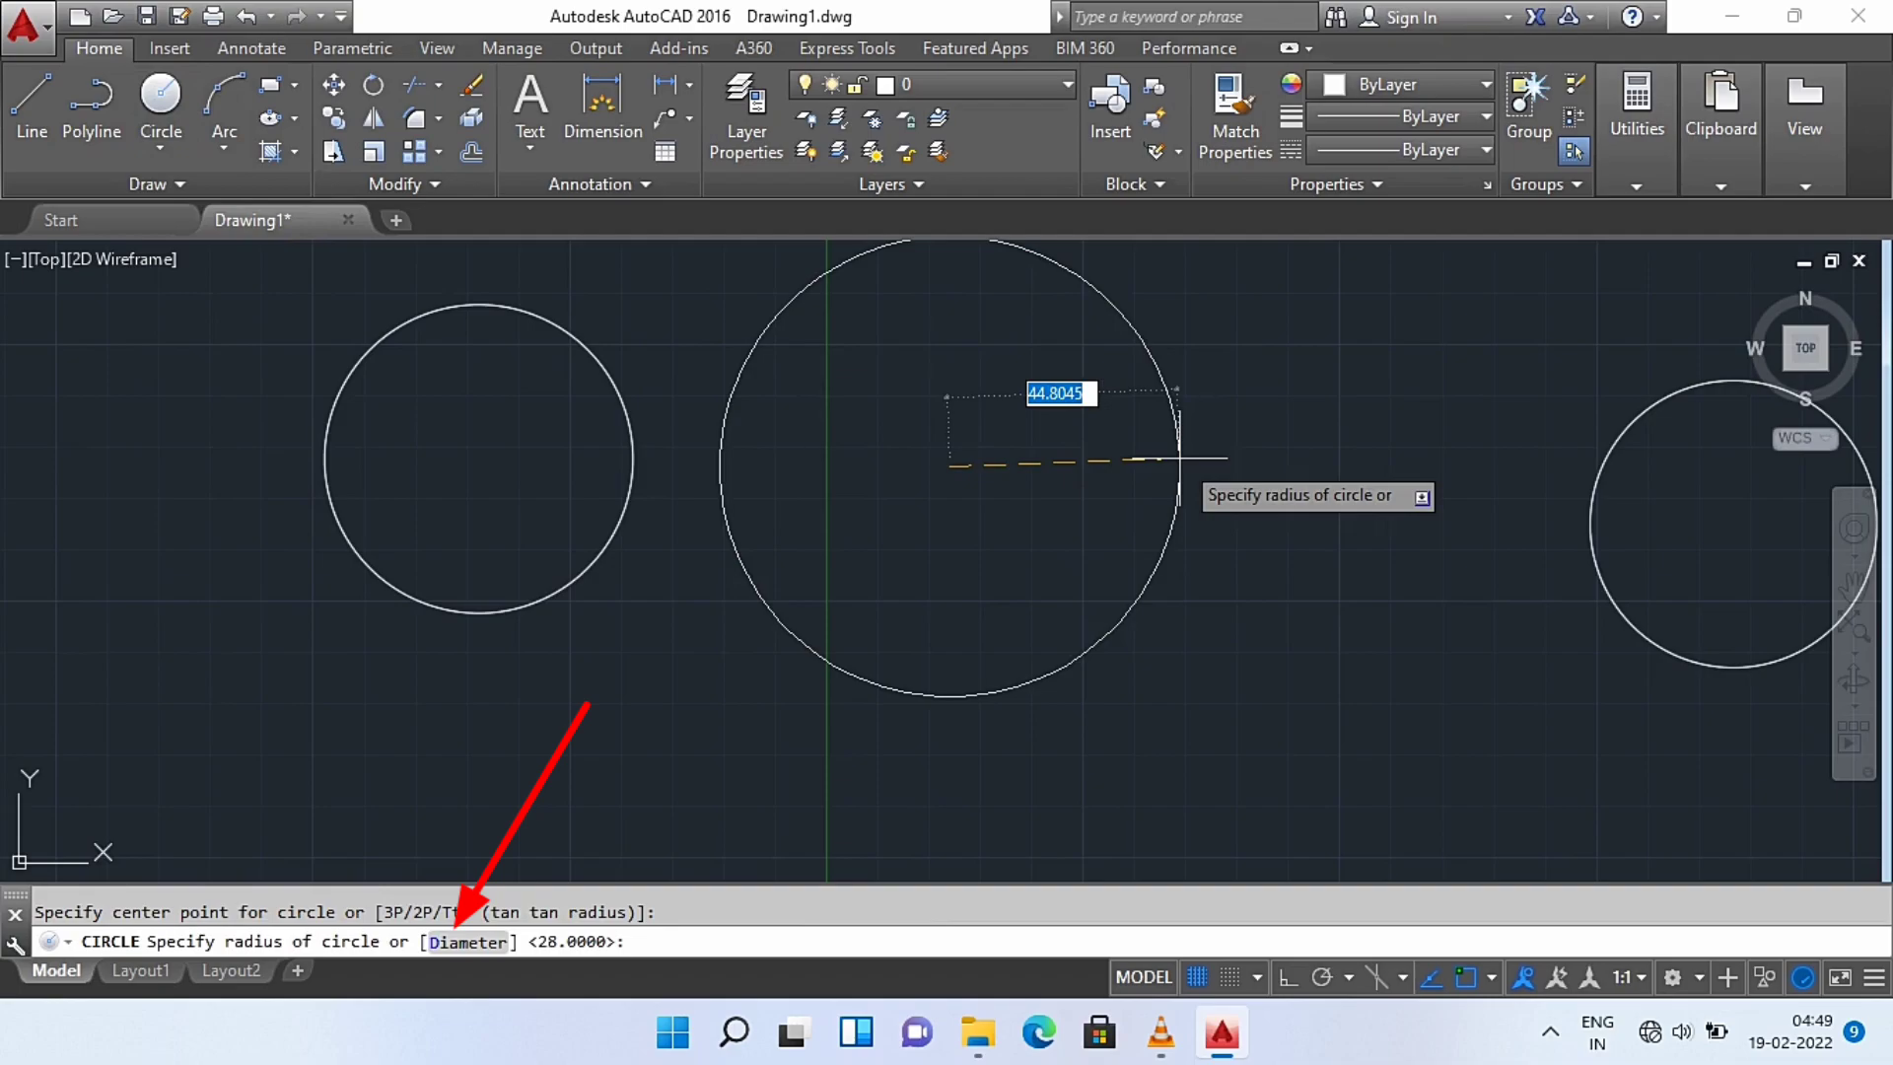
pyautogui.write('d')
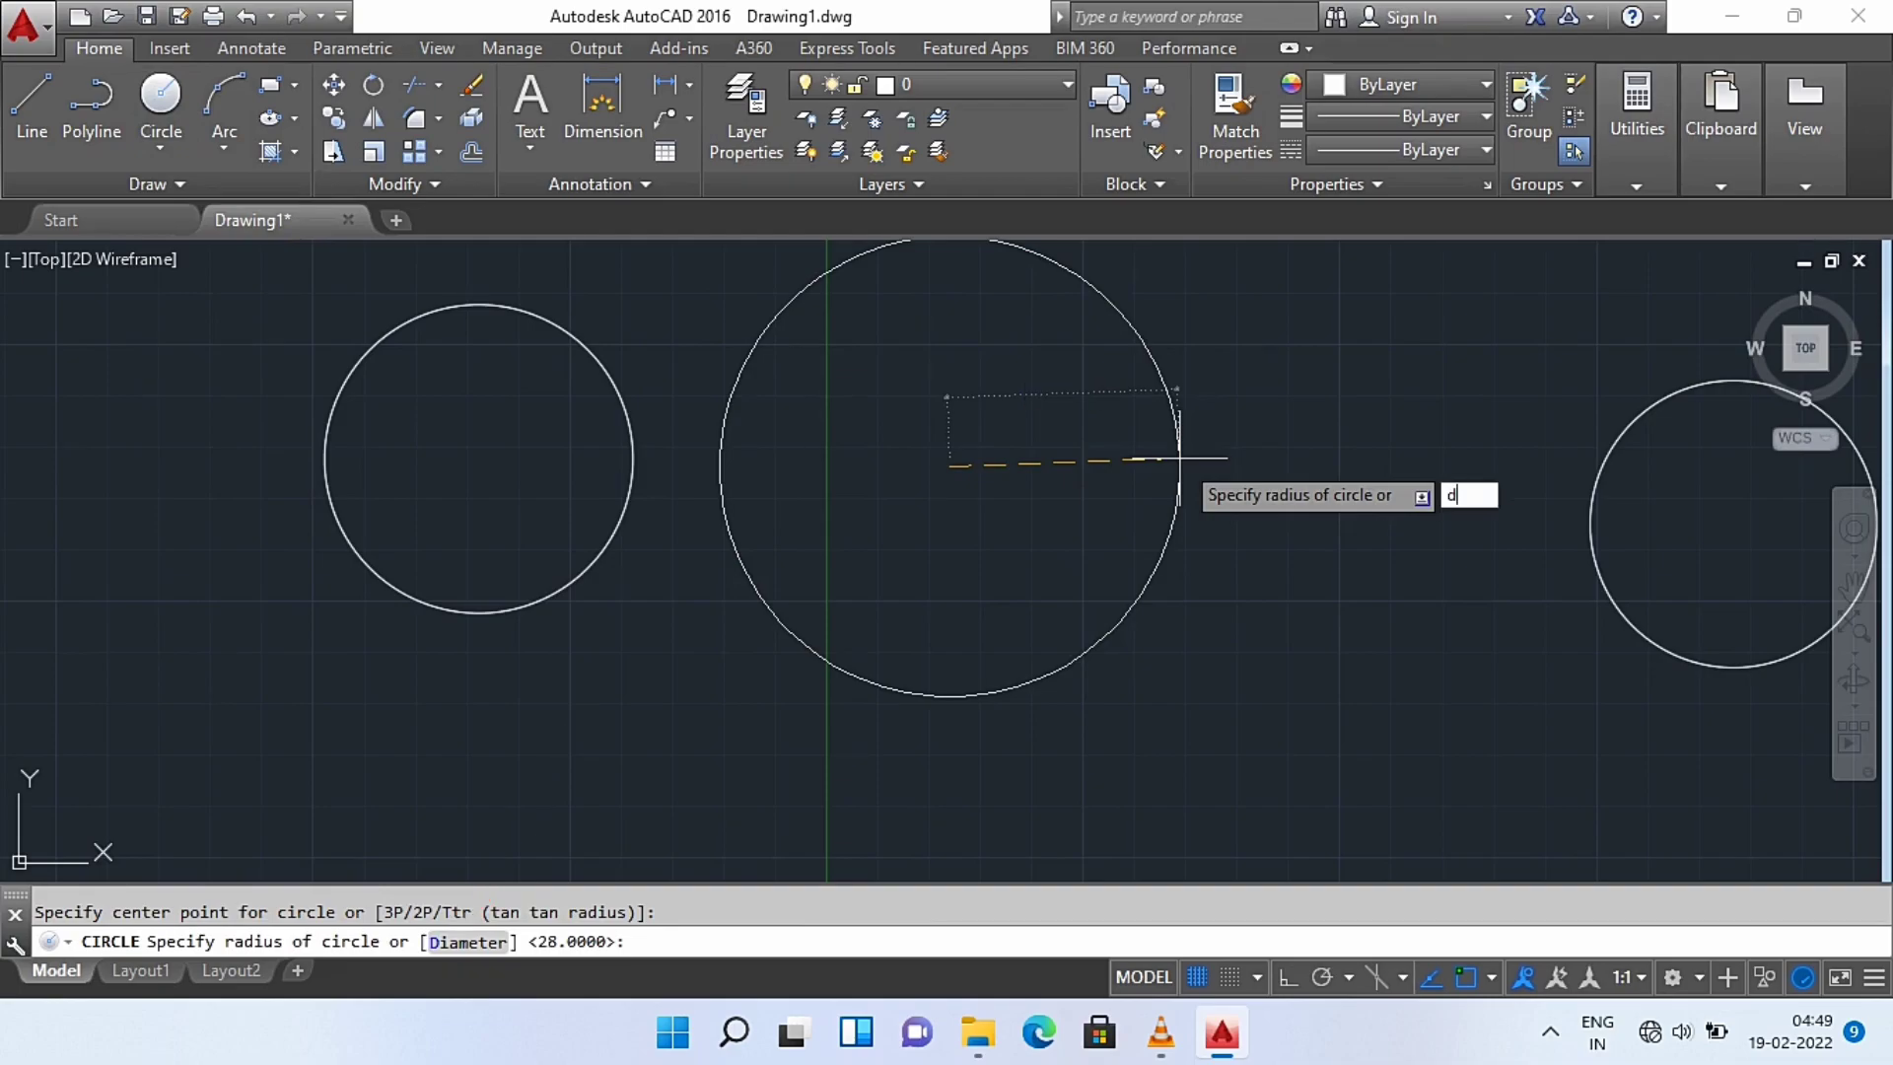
pyautogui.press('Return')
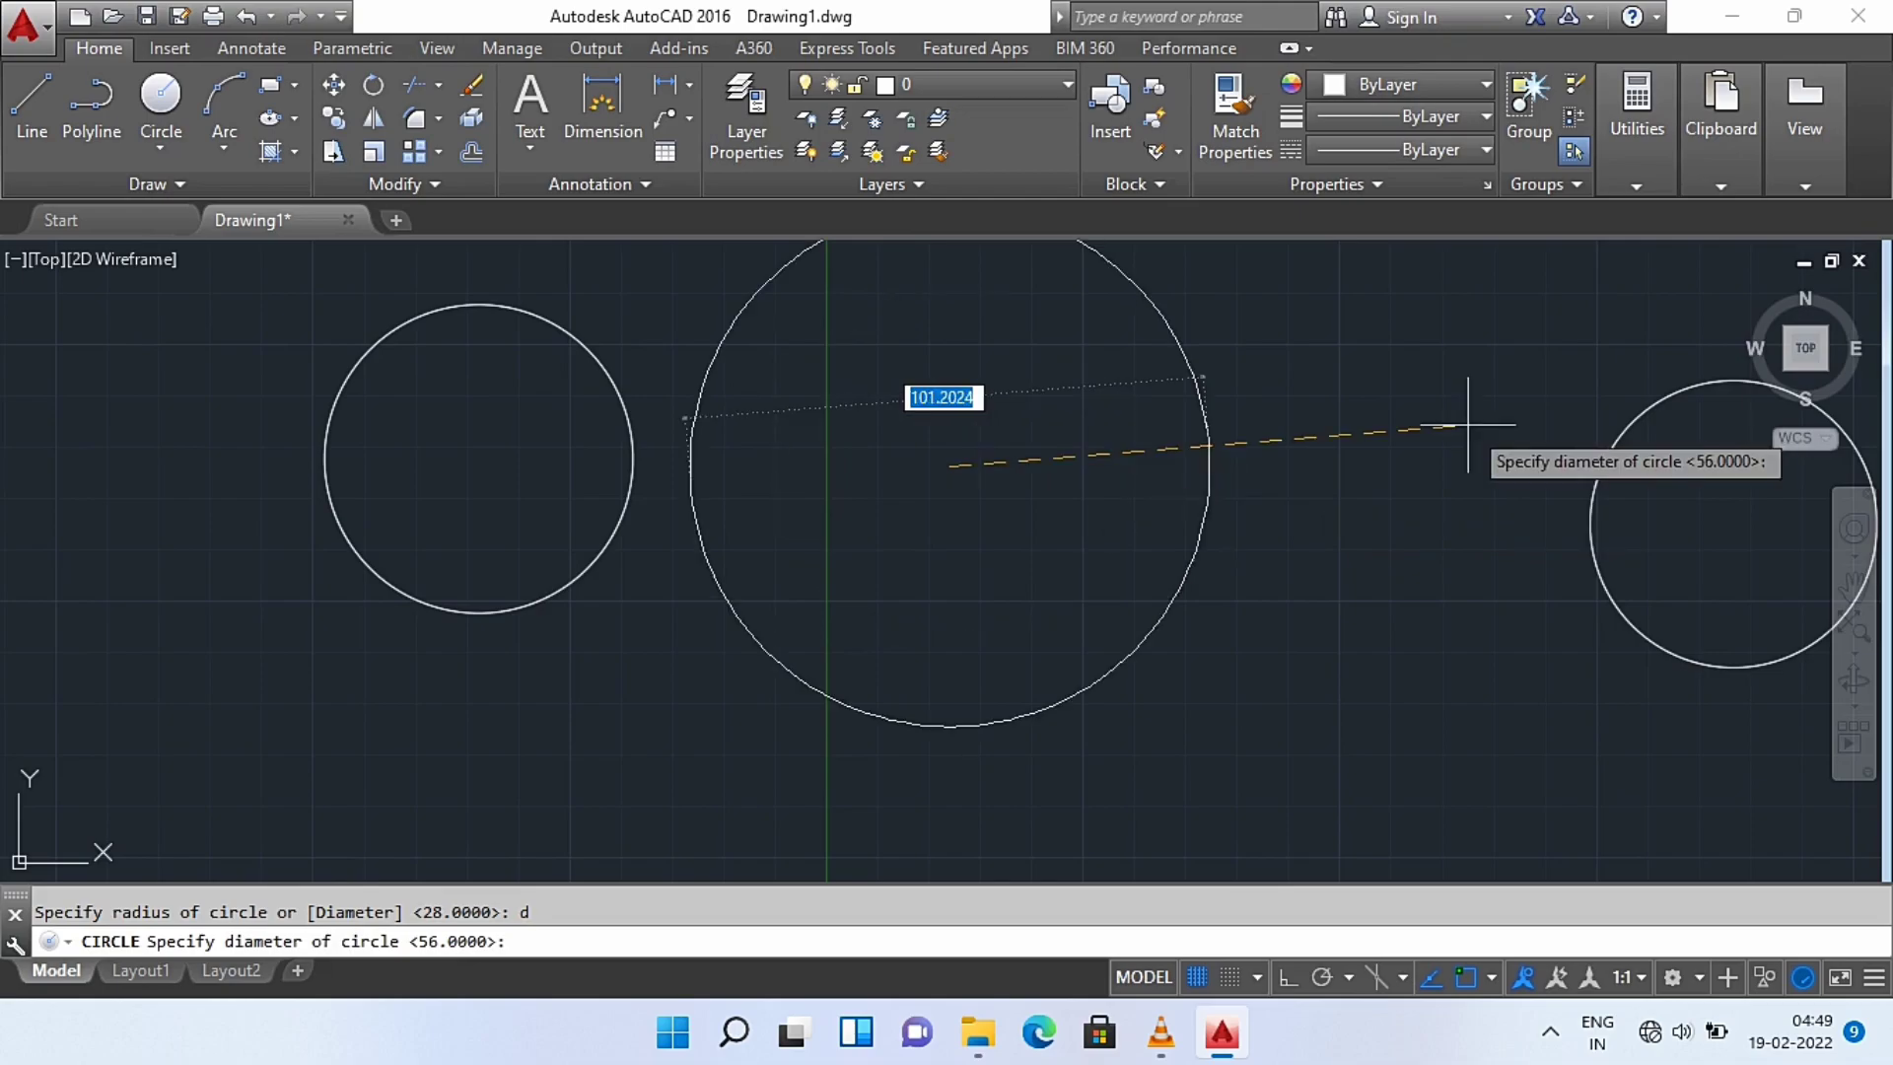
pyautogui.write('70')
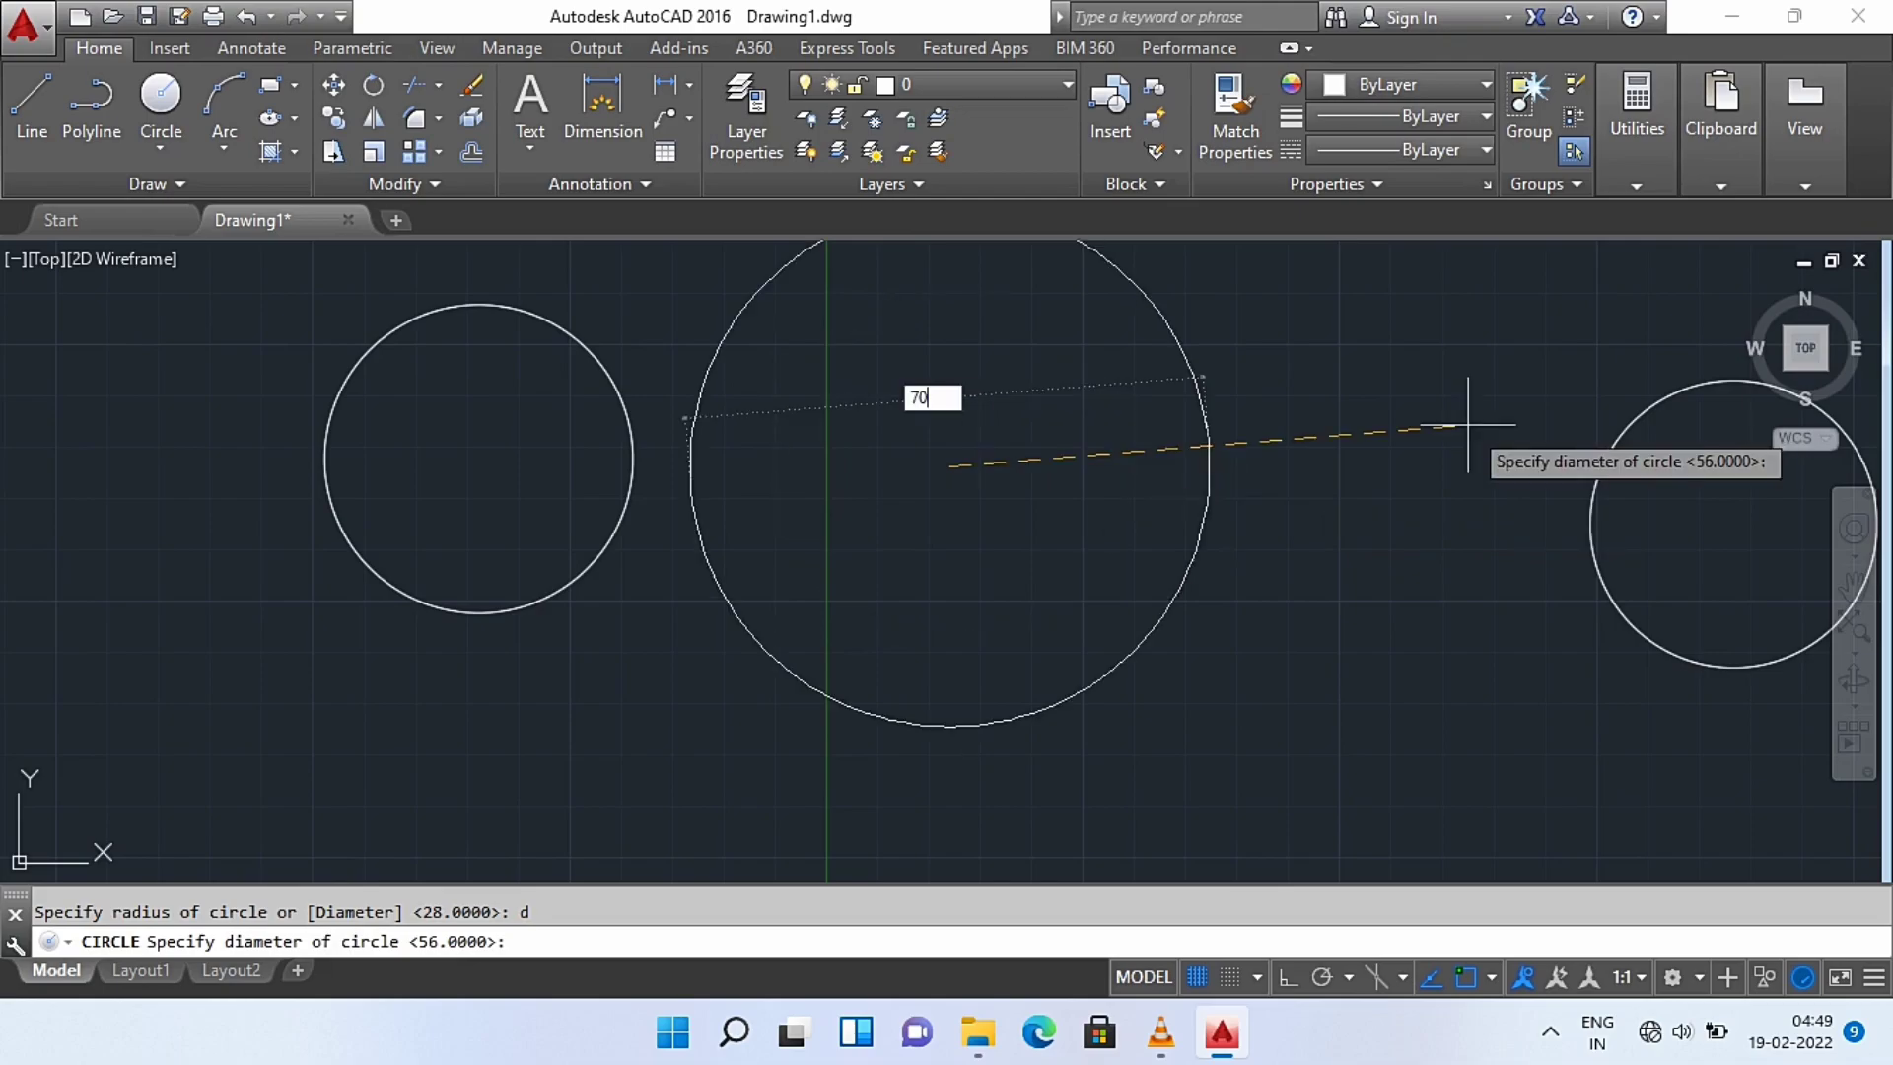
pyautogui.press('Return')
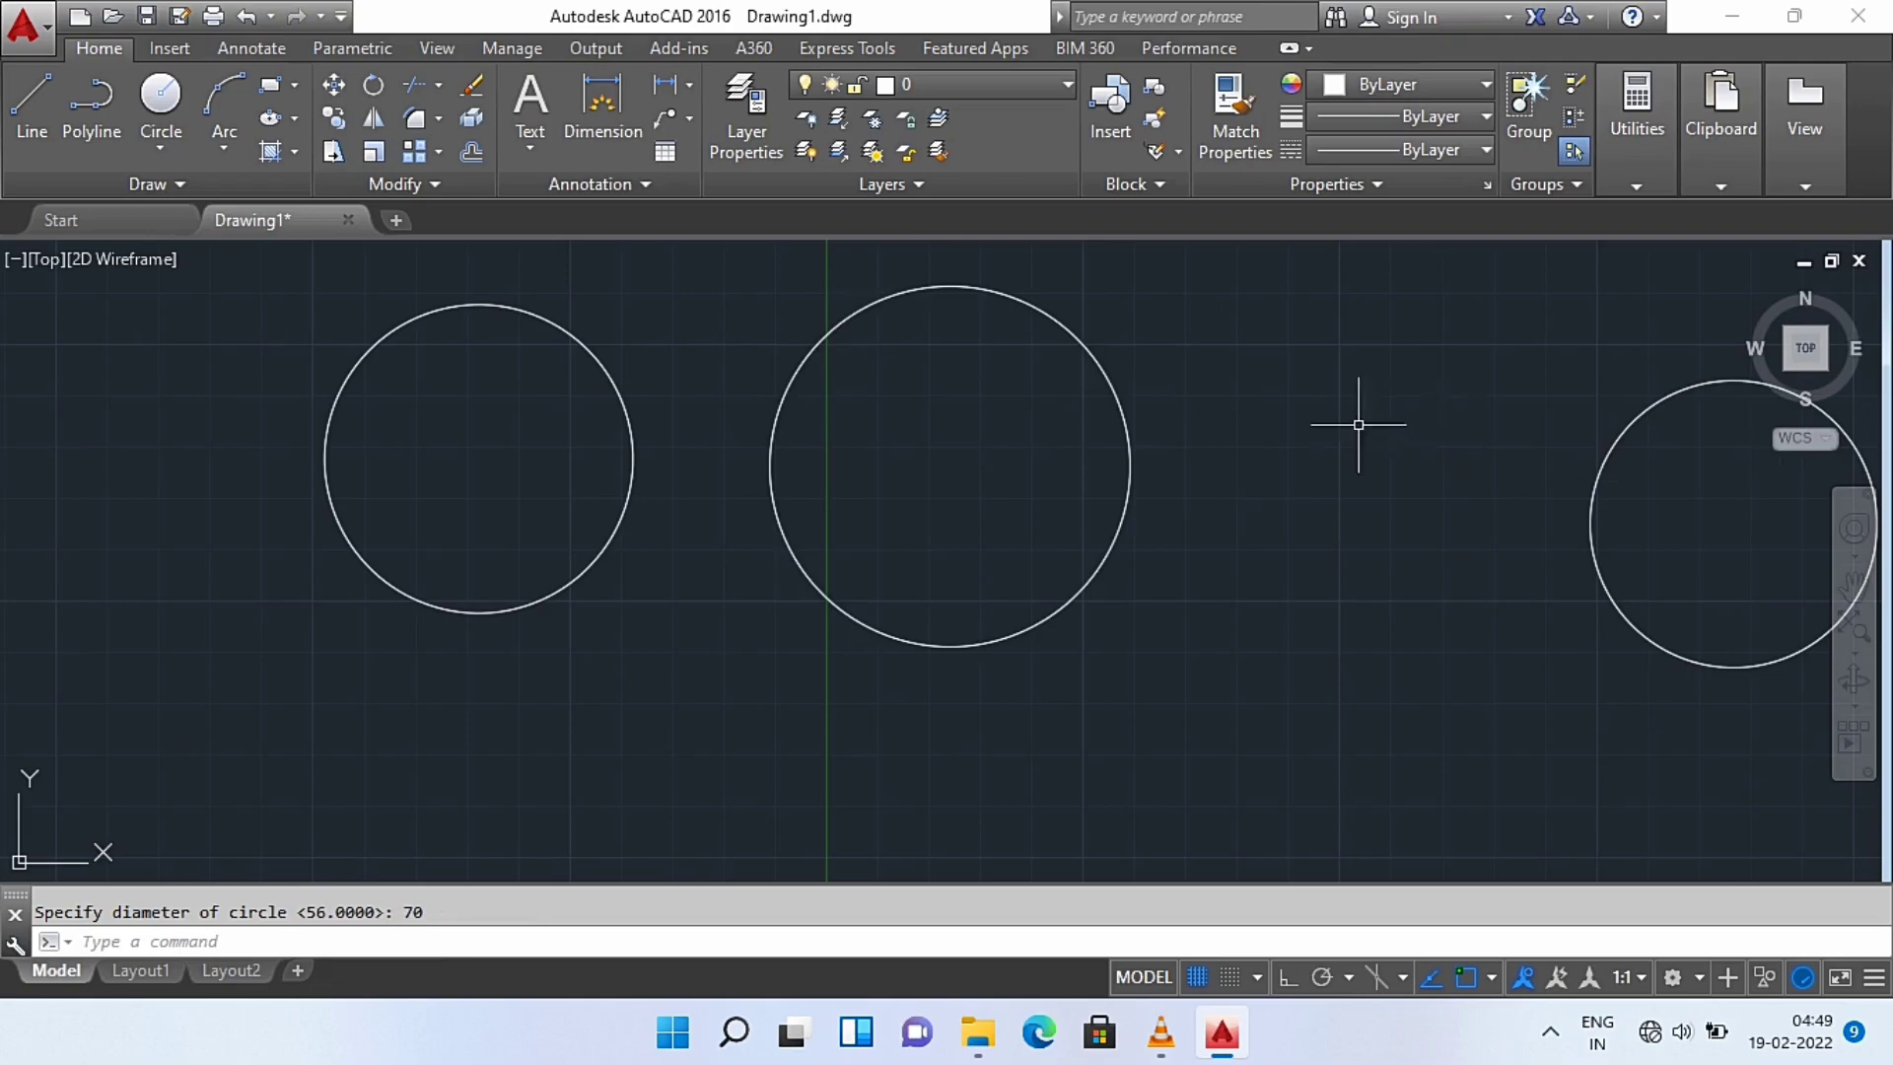
# Step: Draw a circle of diameter 98 around the 70 diameter circle, with its centre slightly below and right of that circle's centre
pyautogui.click(160, 148)
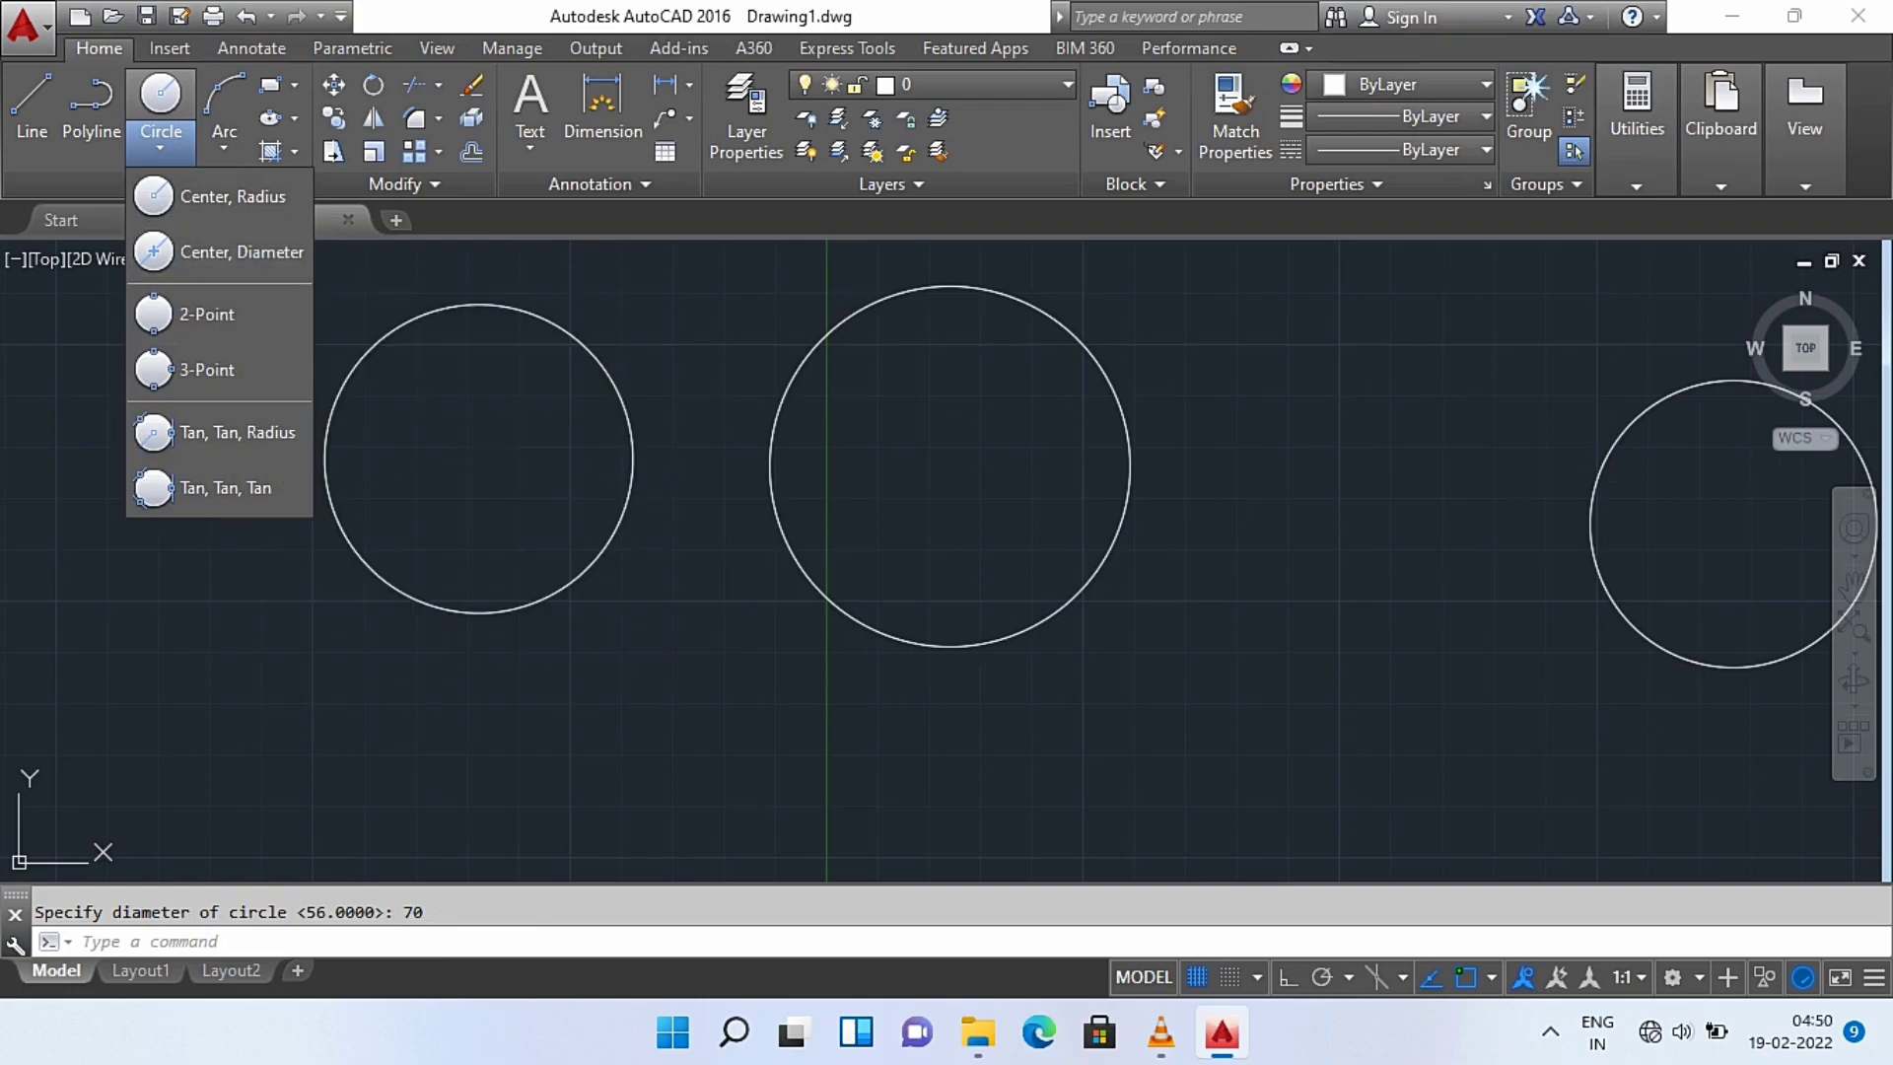
pyautogui.click(237, 252)
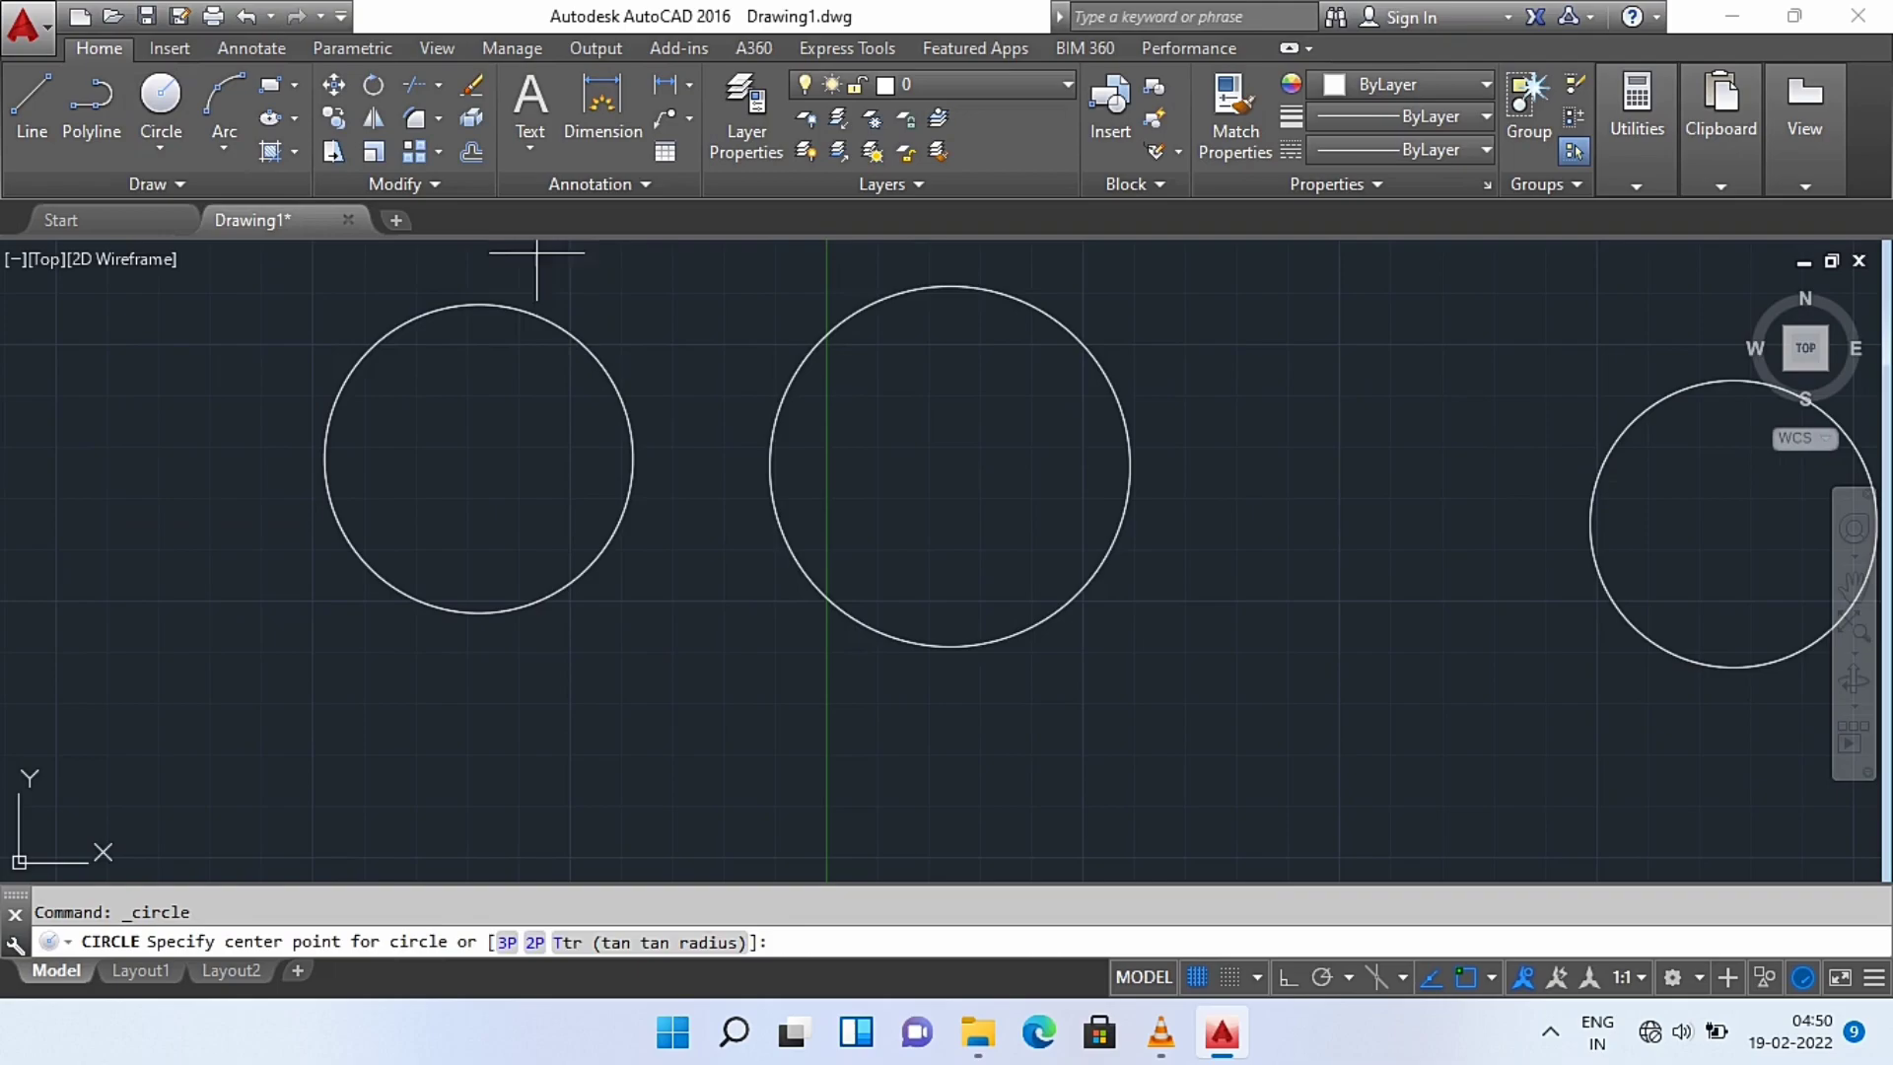
pyautogui.click(973, 478)
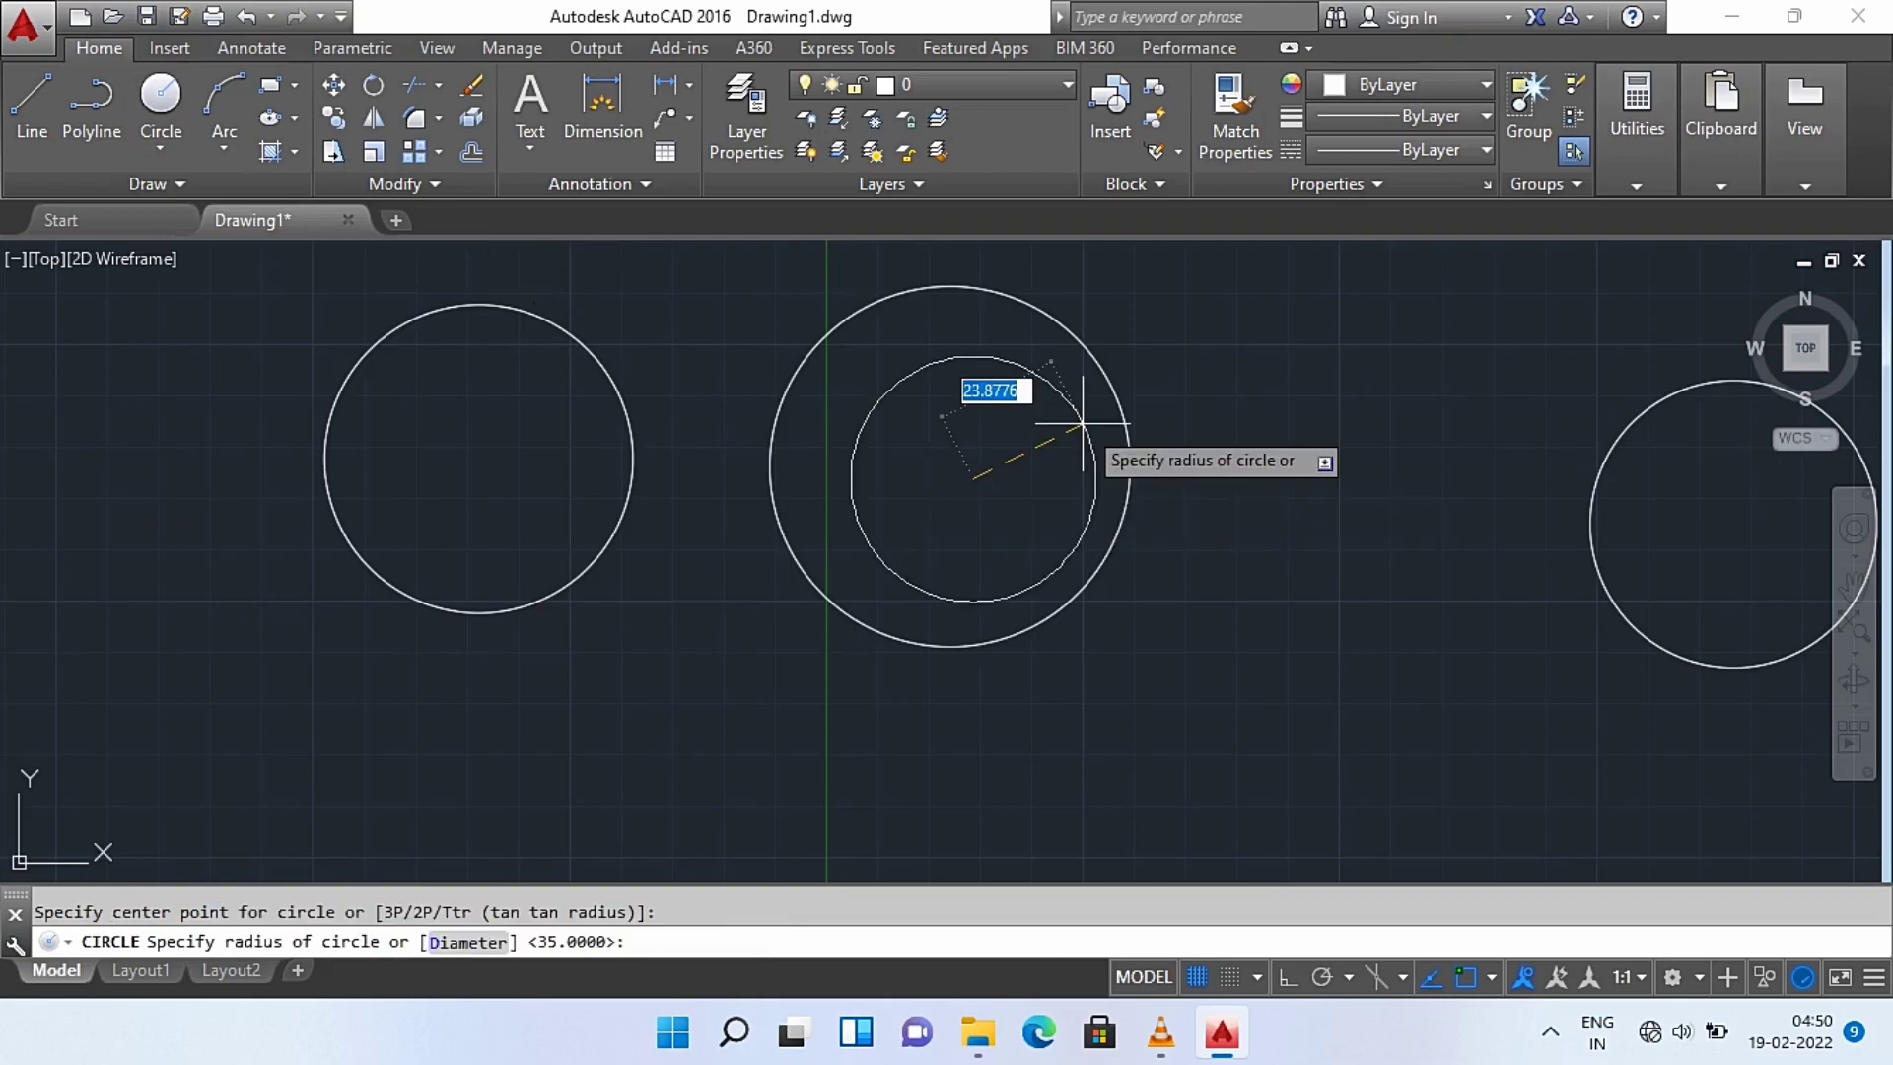
pyautogui.write('d')
pyautogui.press('Return')
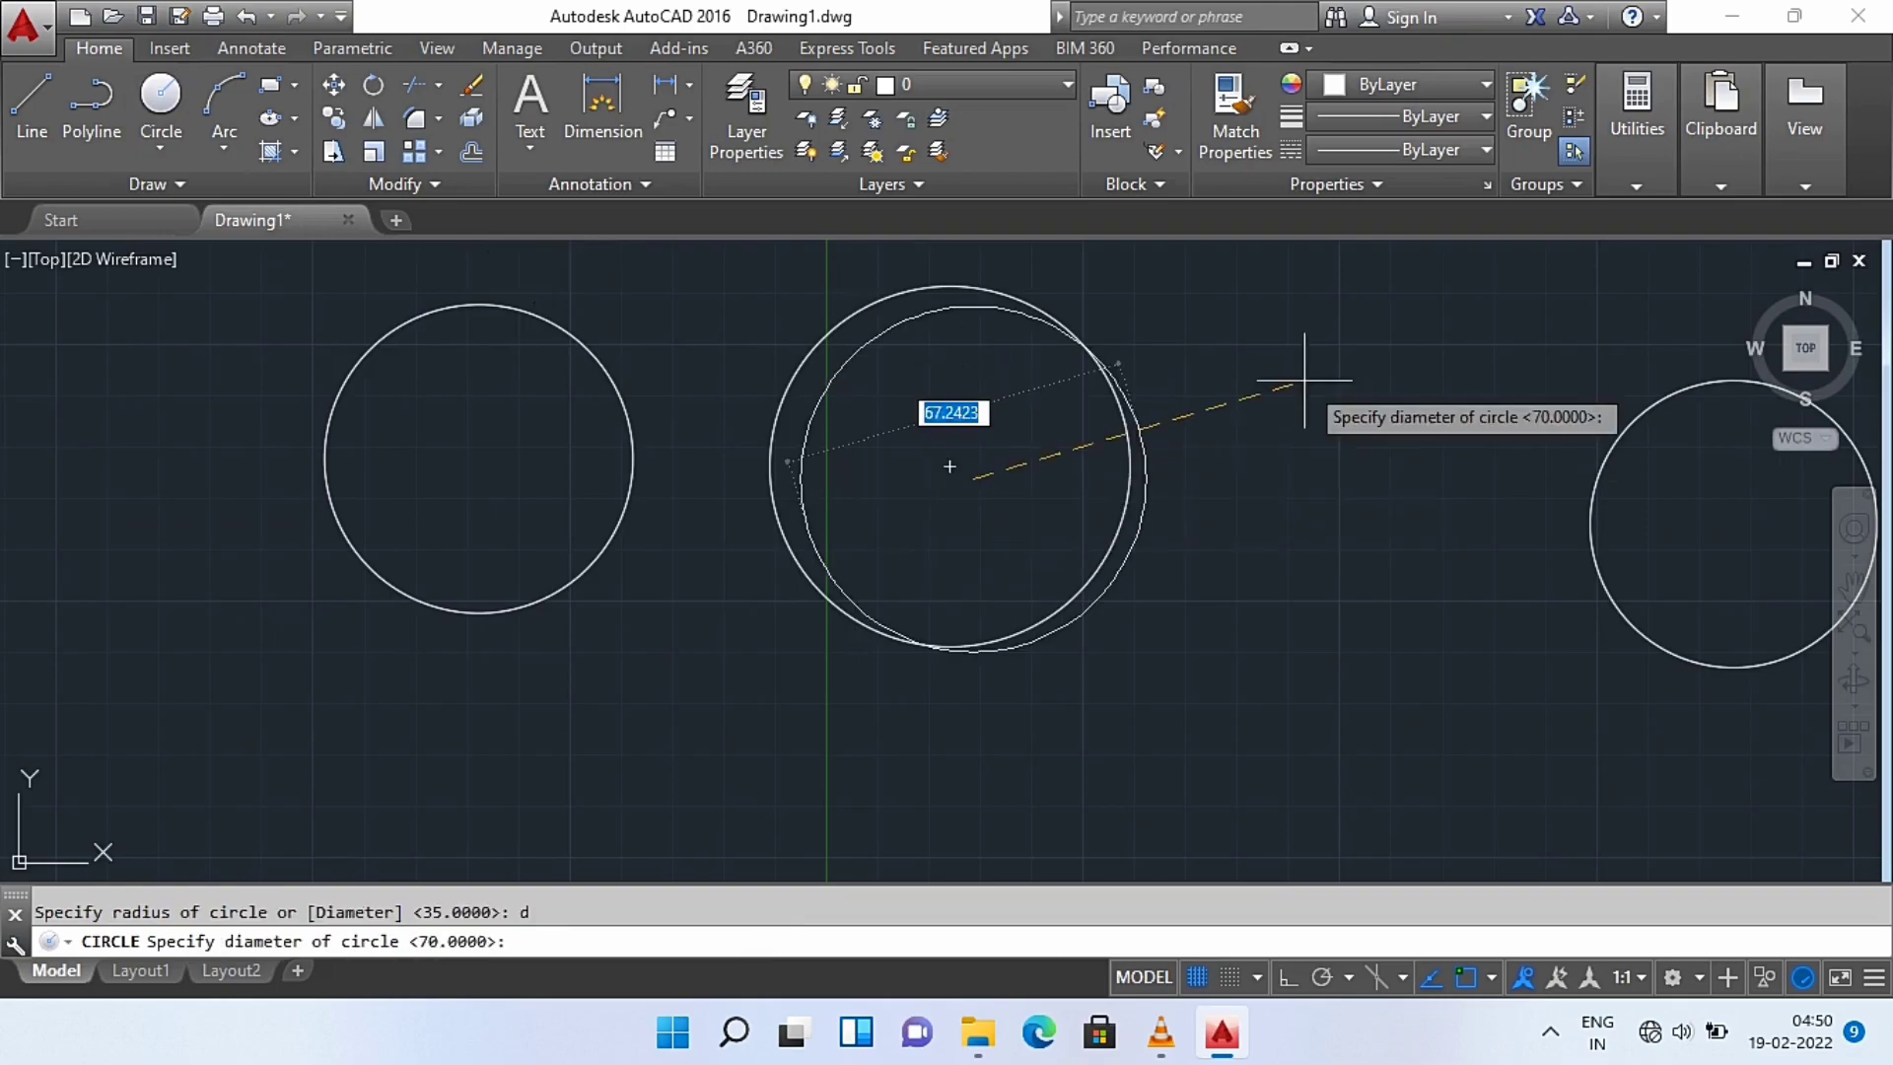
pyautogui.write('98')
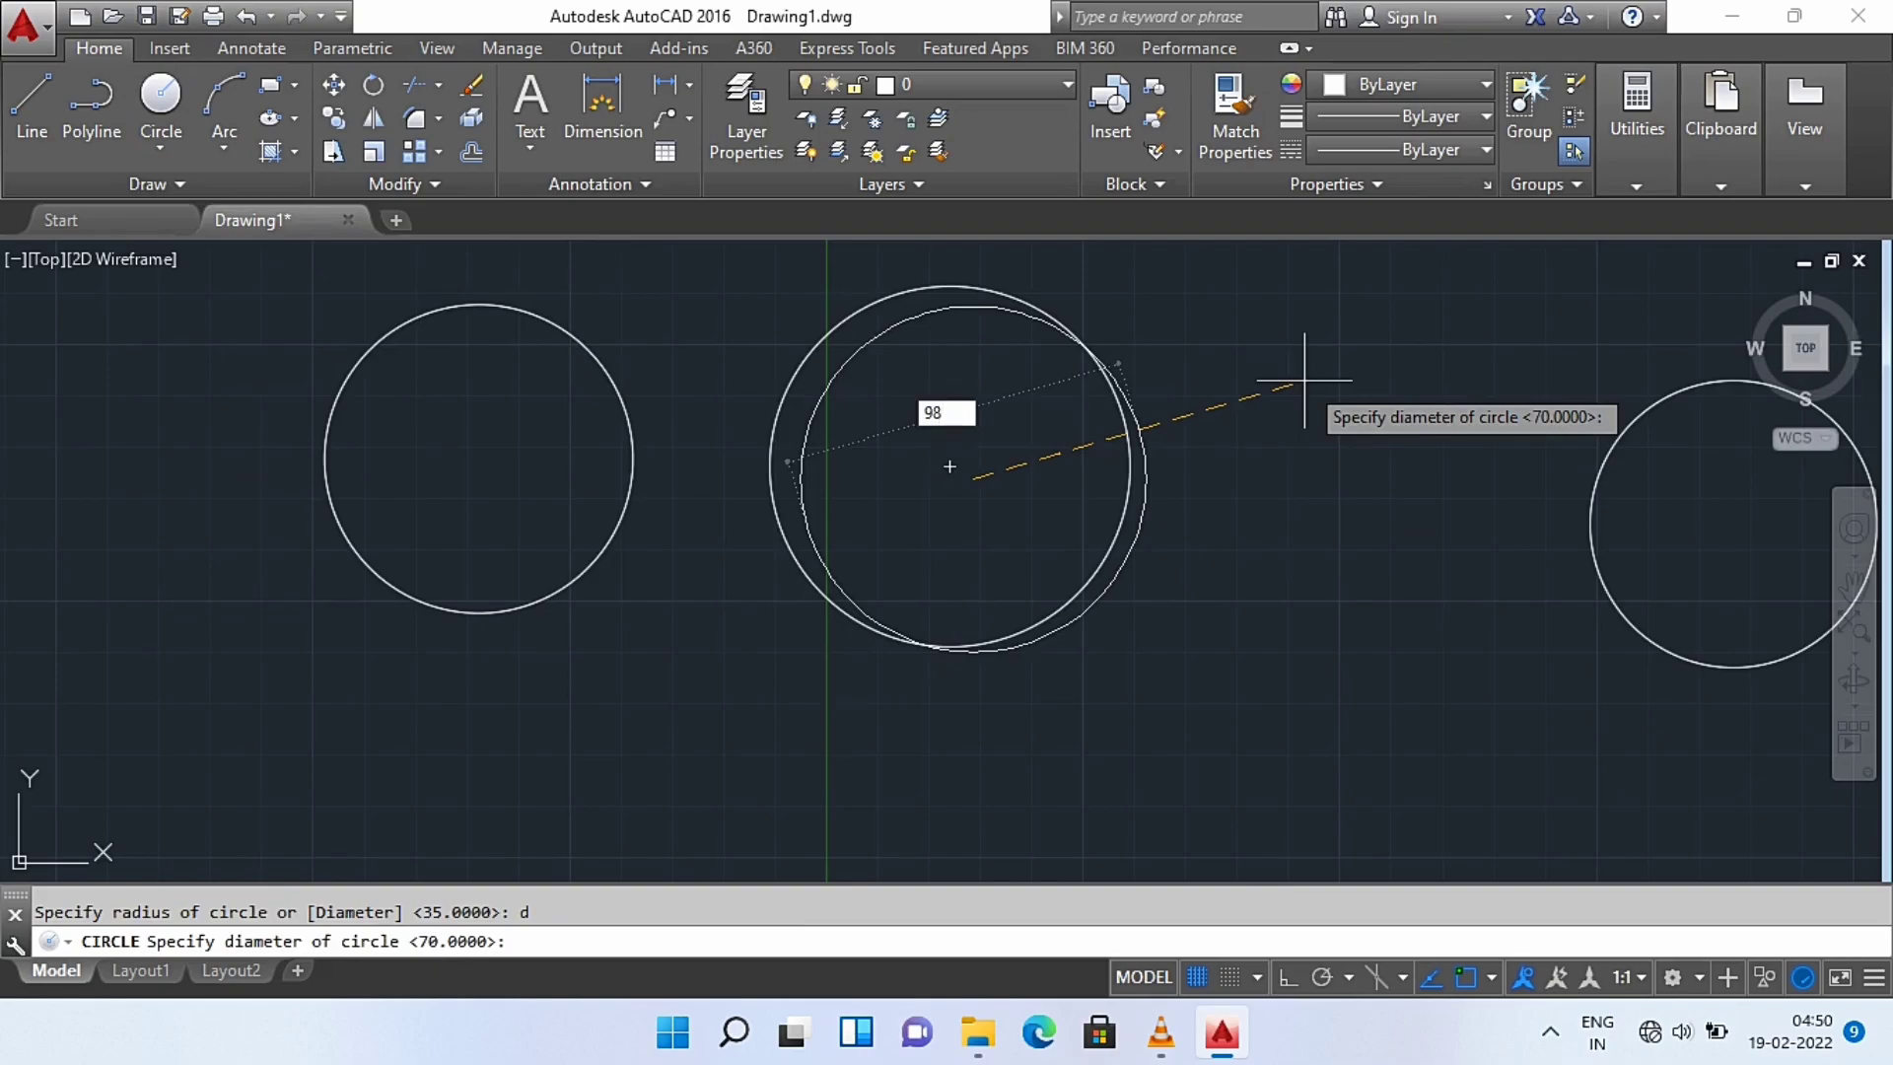
pyautogui.press('Return')
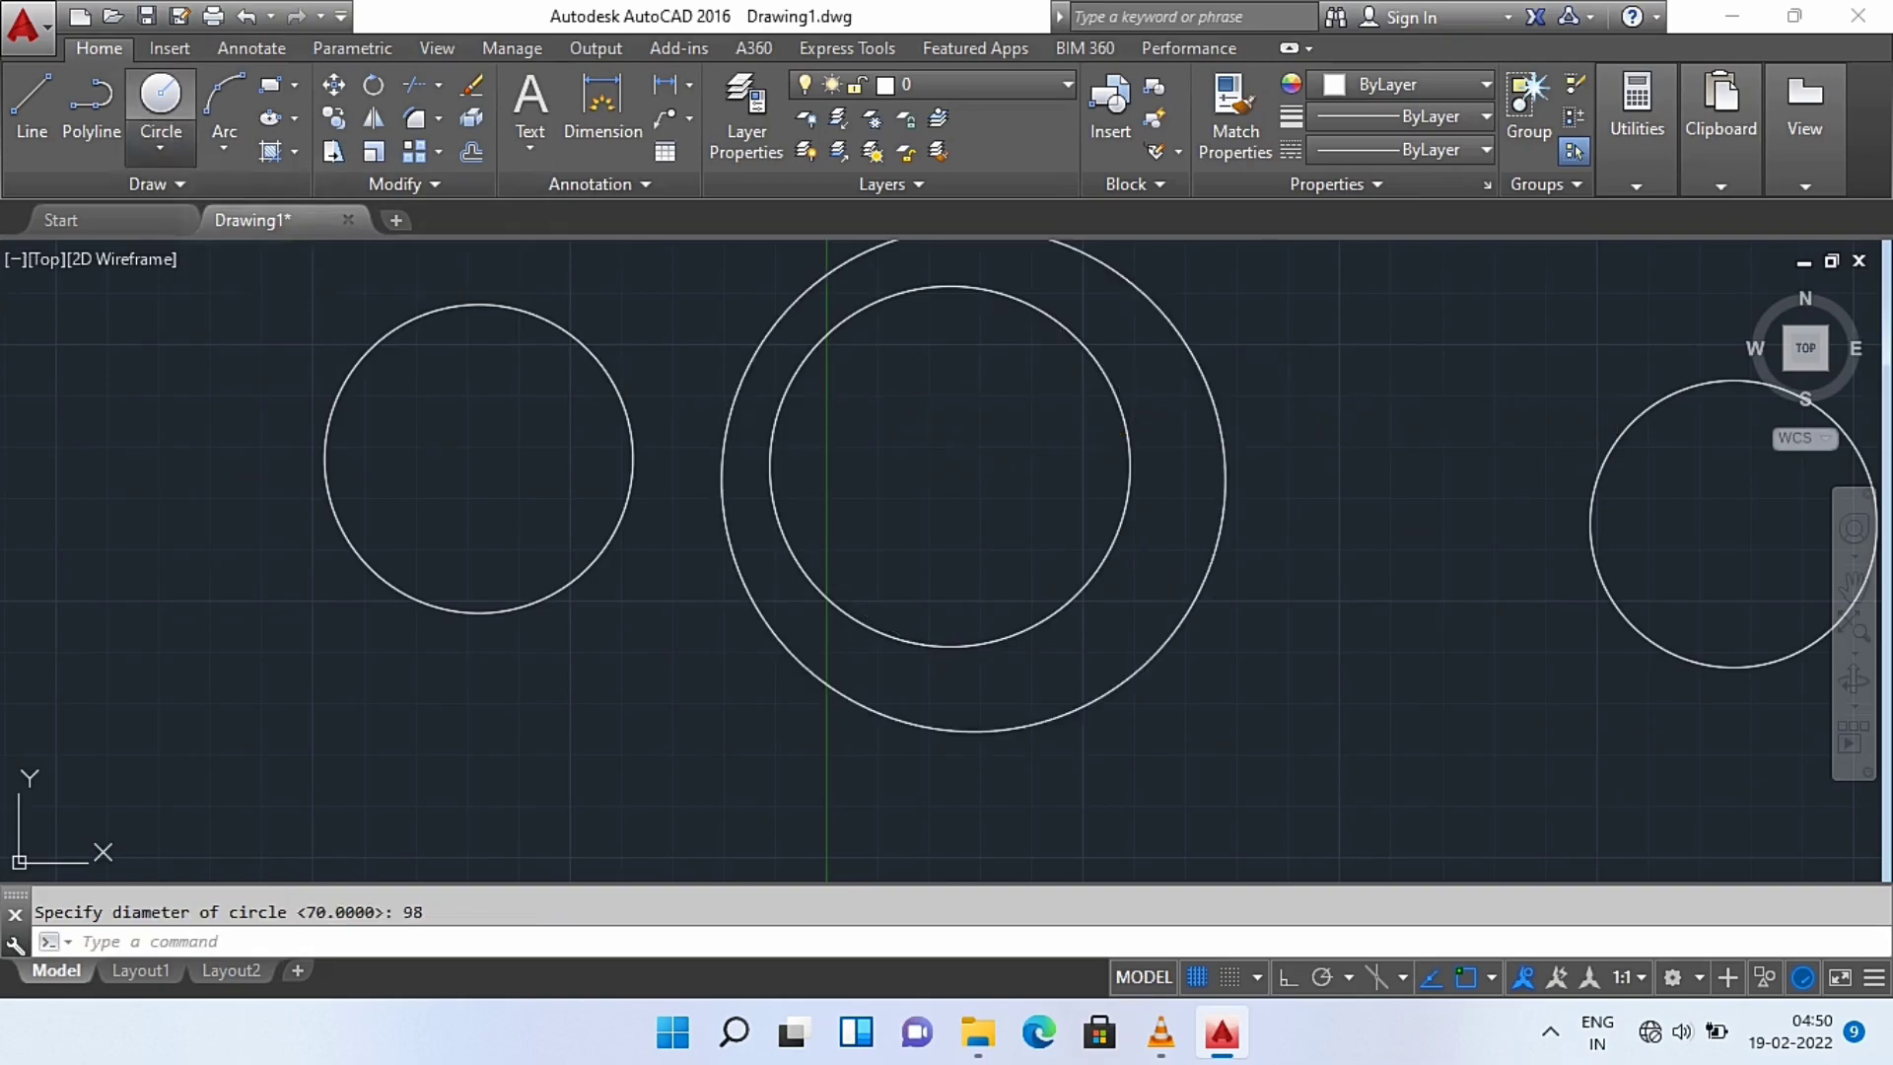
# Step: Draw a 2-Point circle starting at the centre of the radius 30 circle and extending rightward, entering distance 55 and angle 45
pyautogui.click(160, 148)
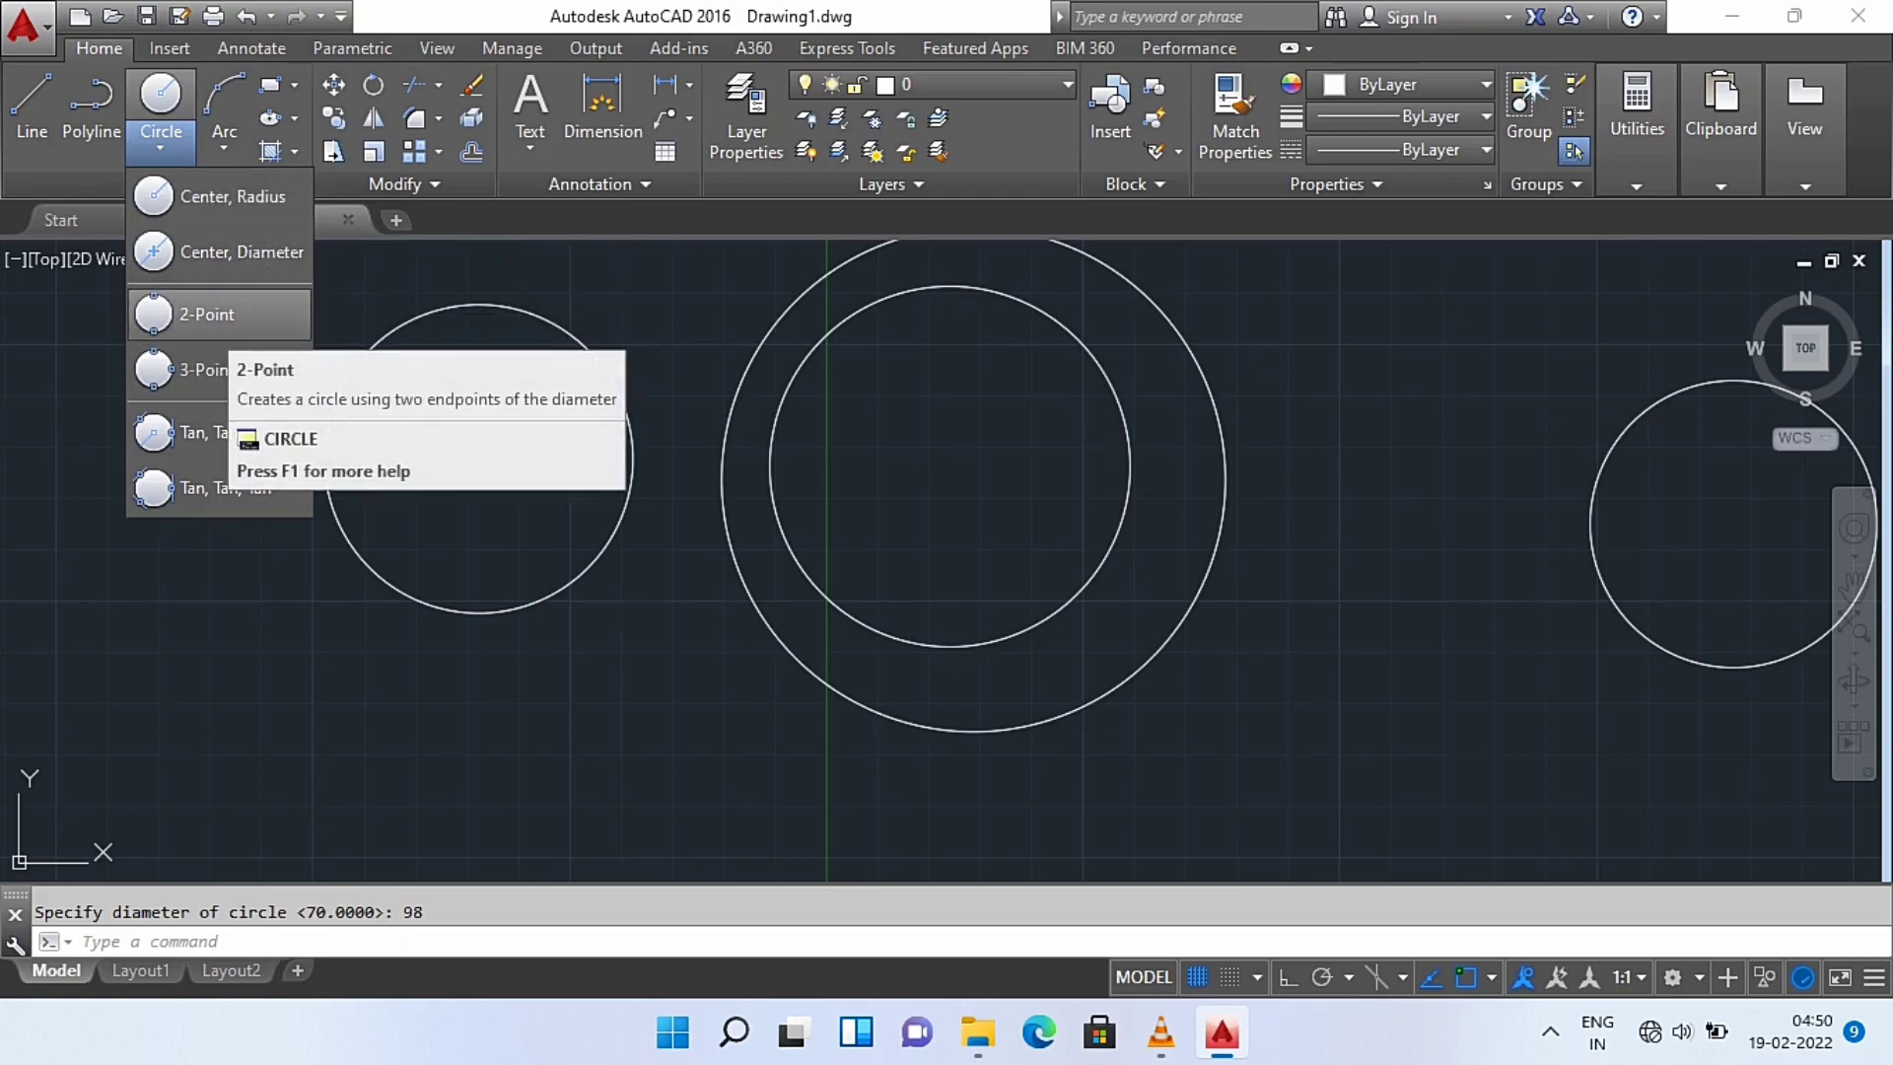
pyautogui.click(202, 313)
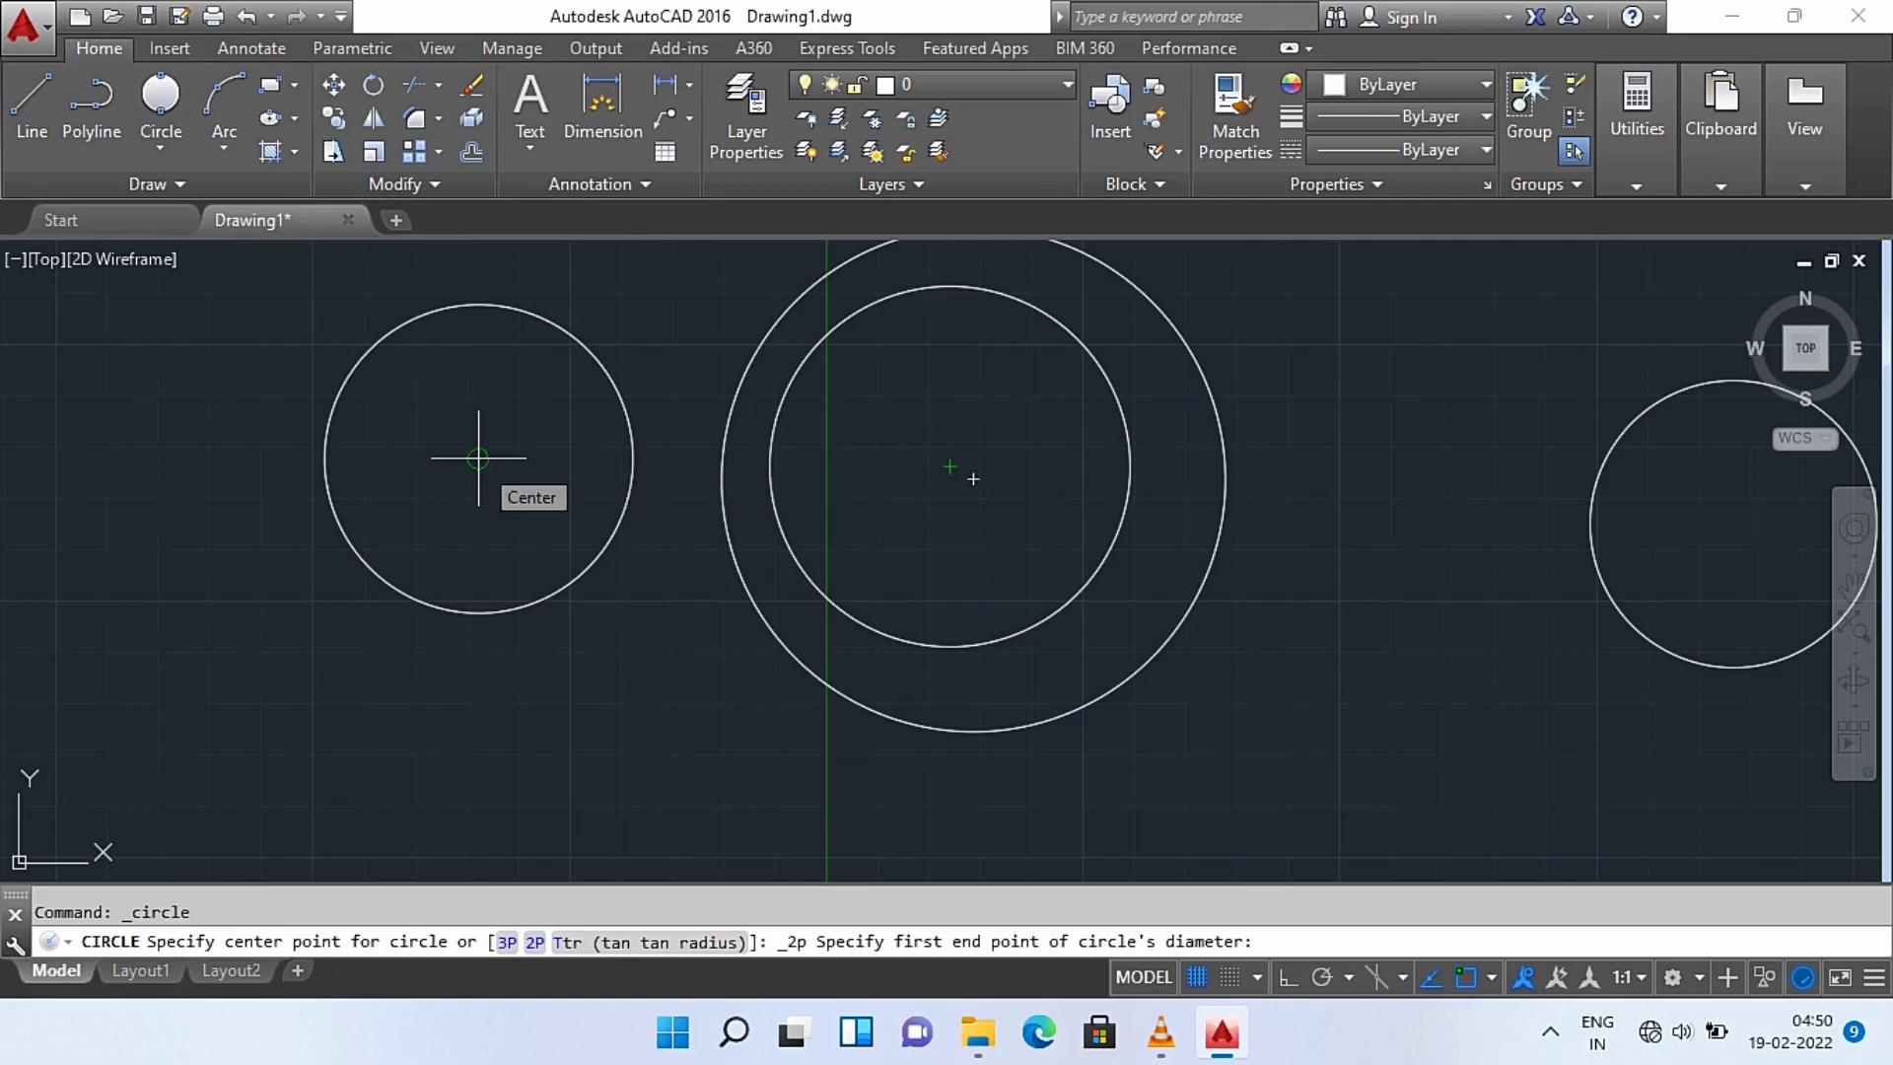
pyautogui.click(478, 458)
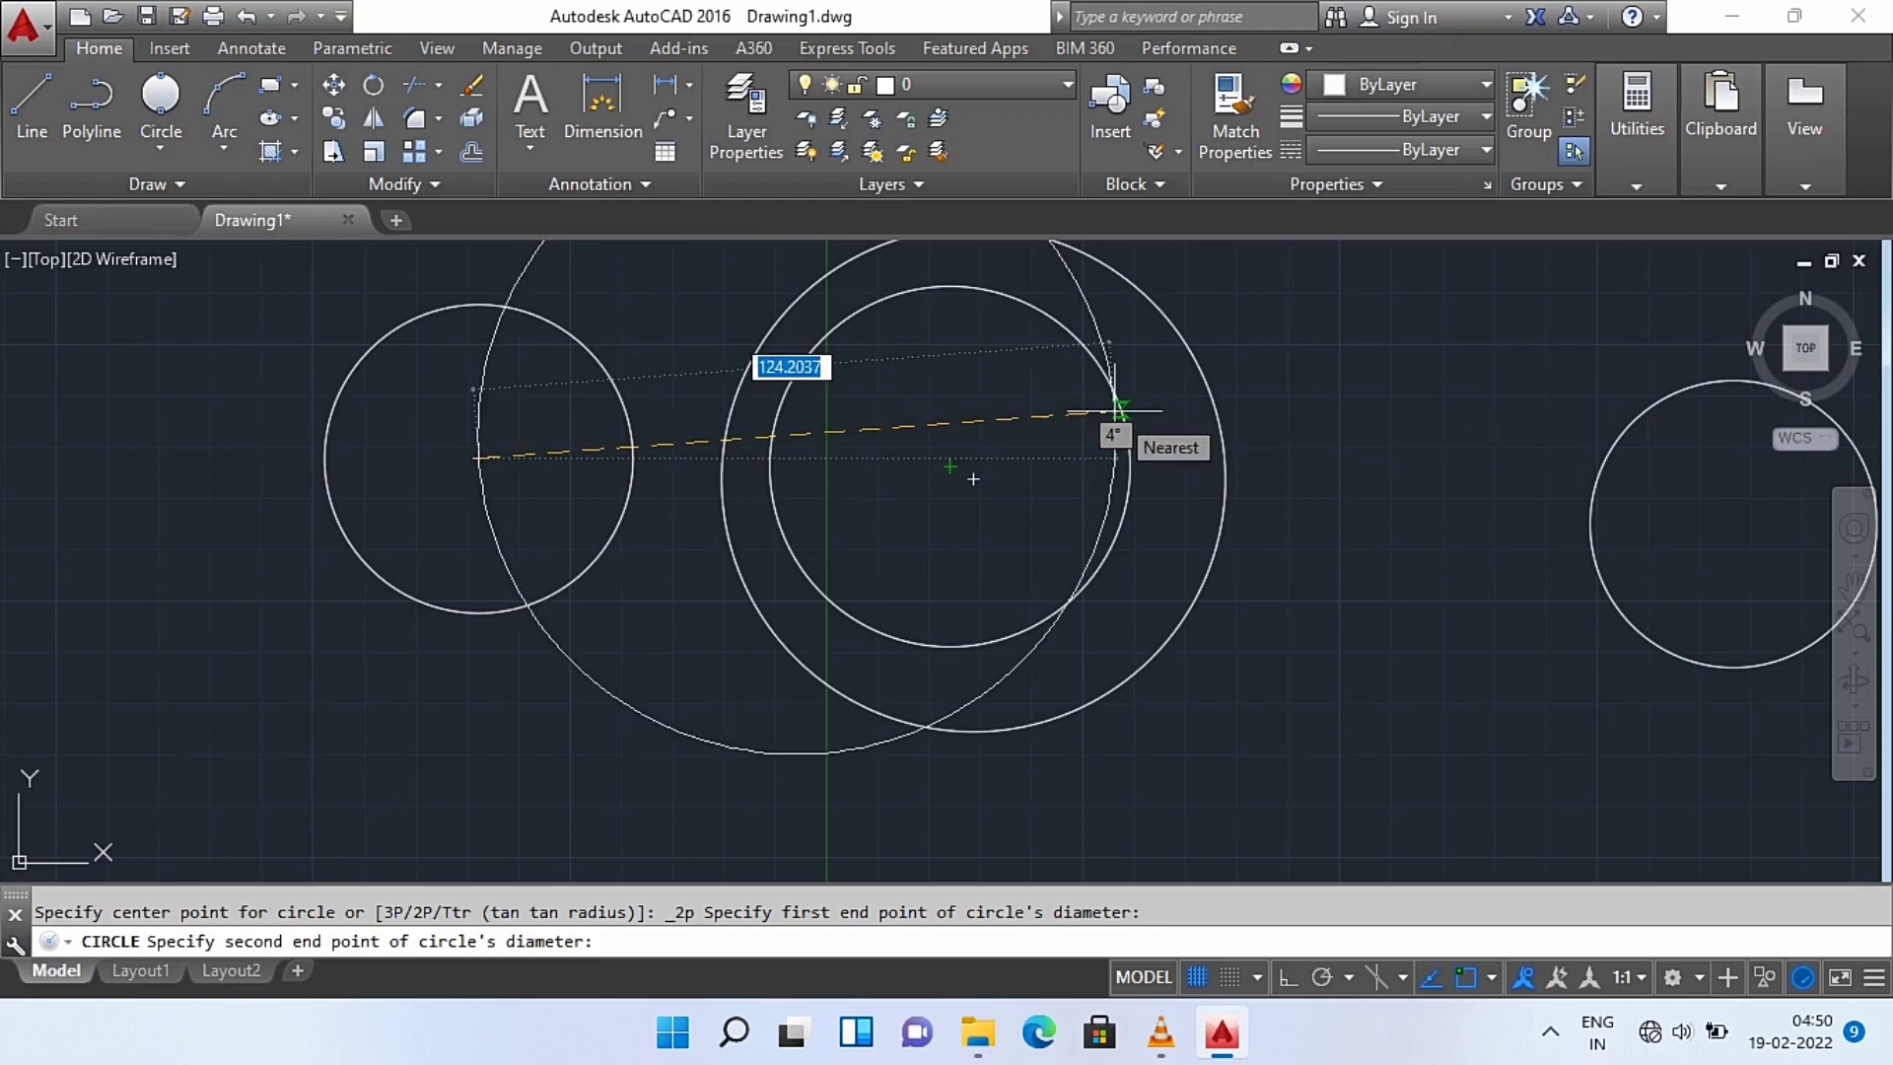
pyautogui.write('55')
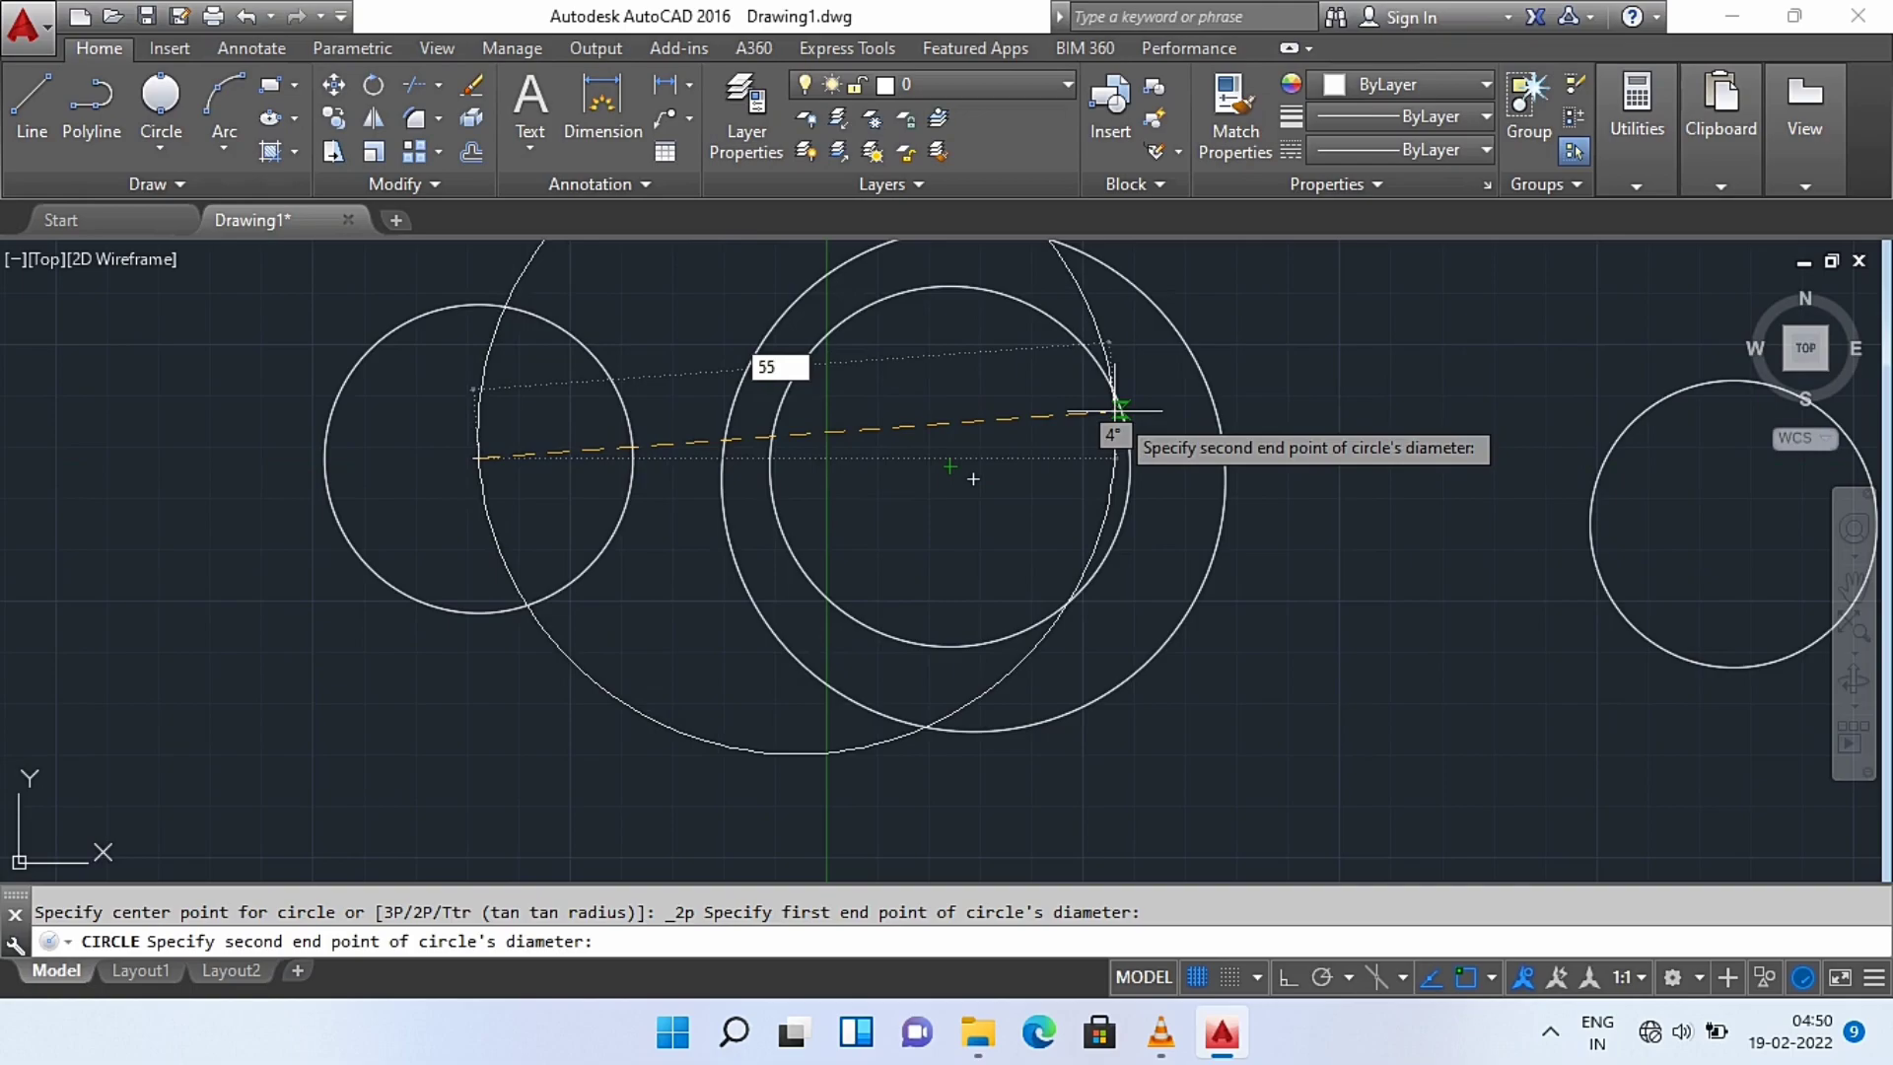
pyautogui.press('Tab')
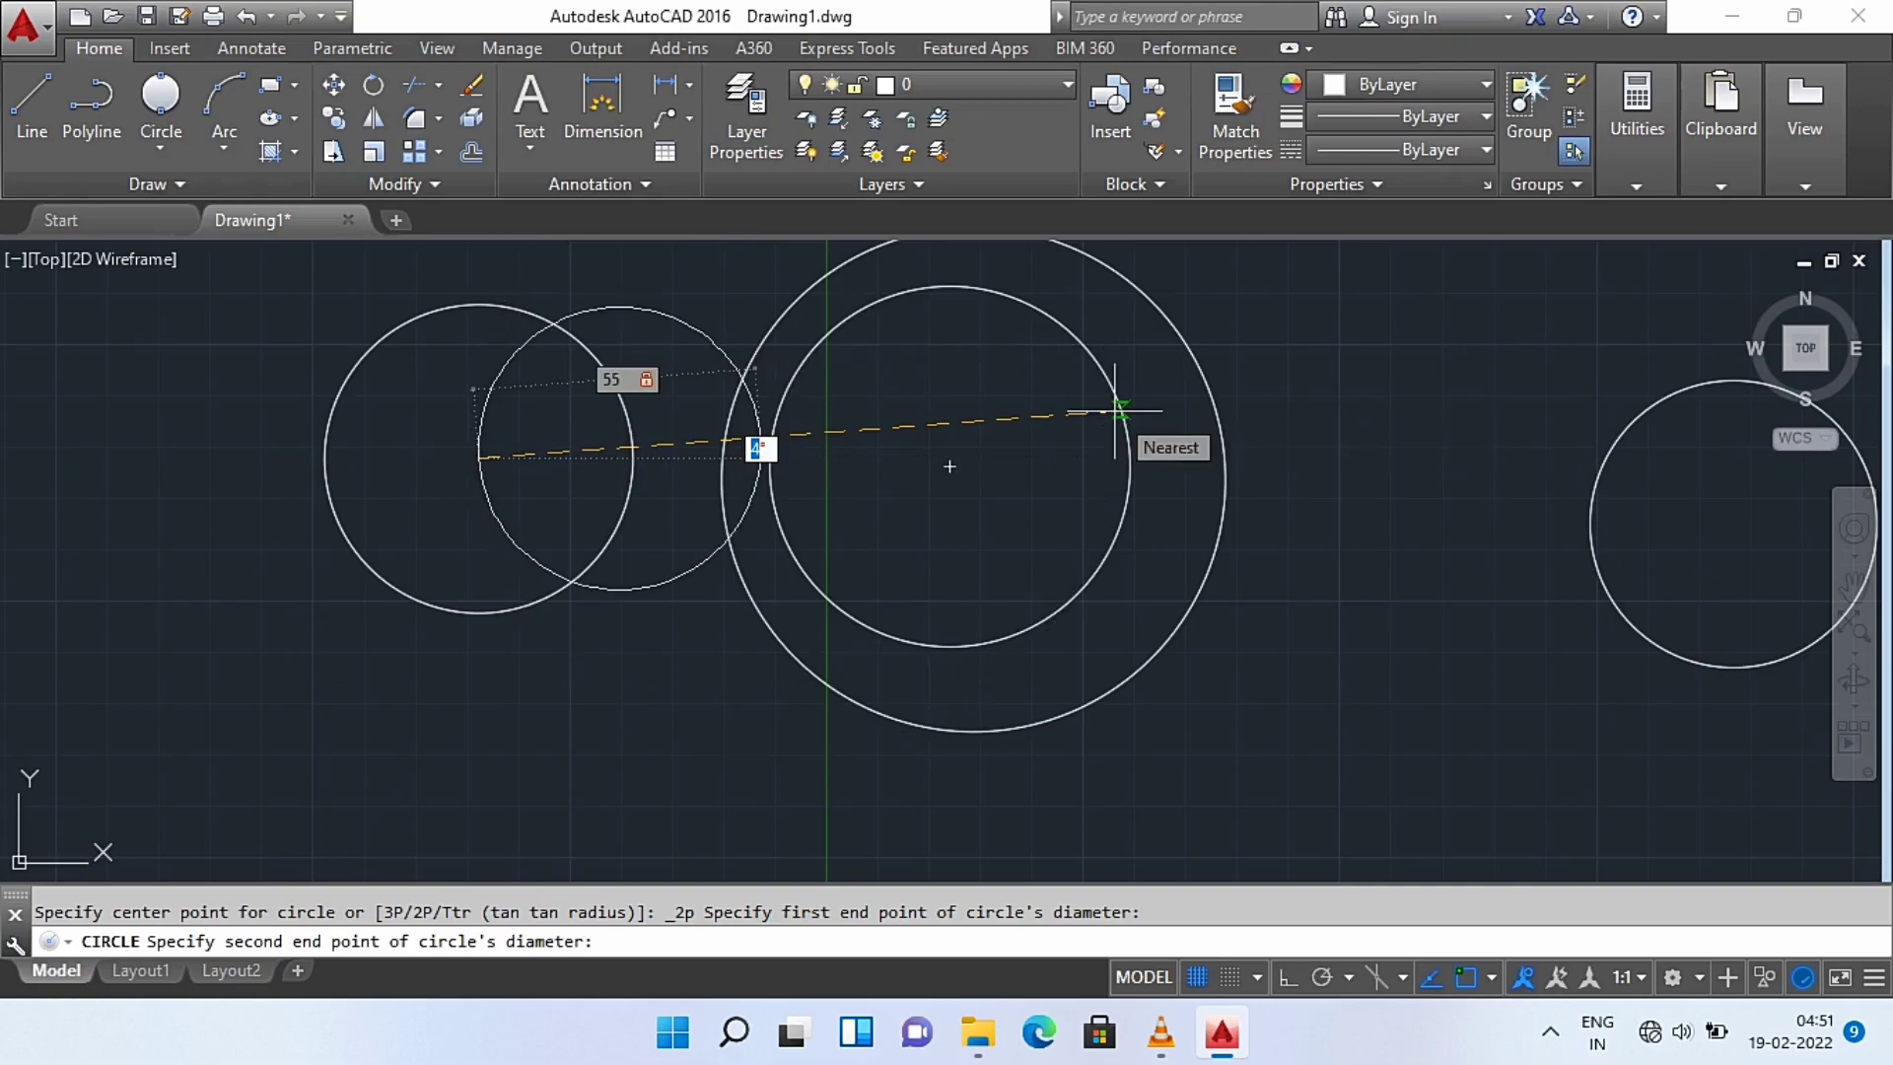
pyautogui.write('45')
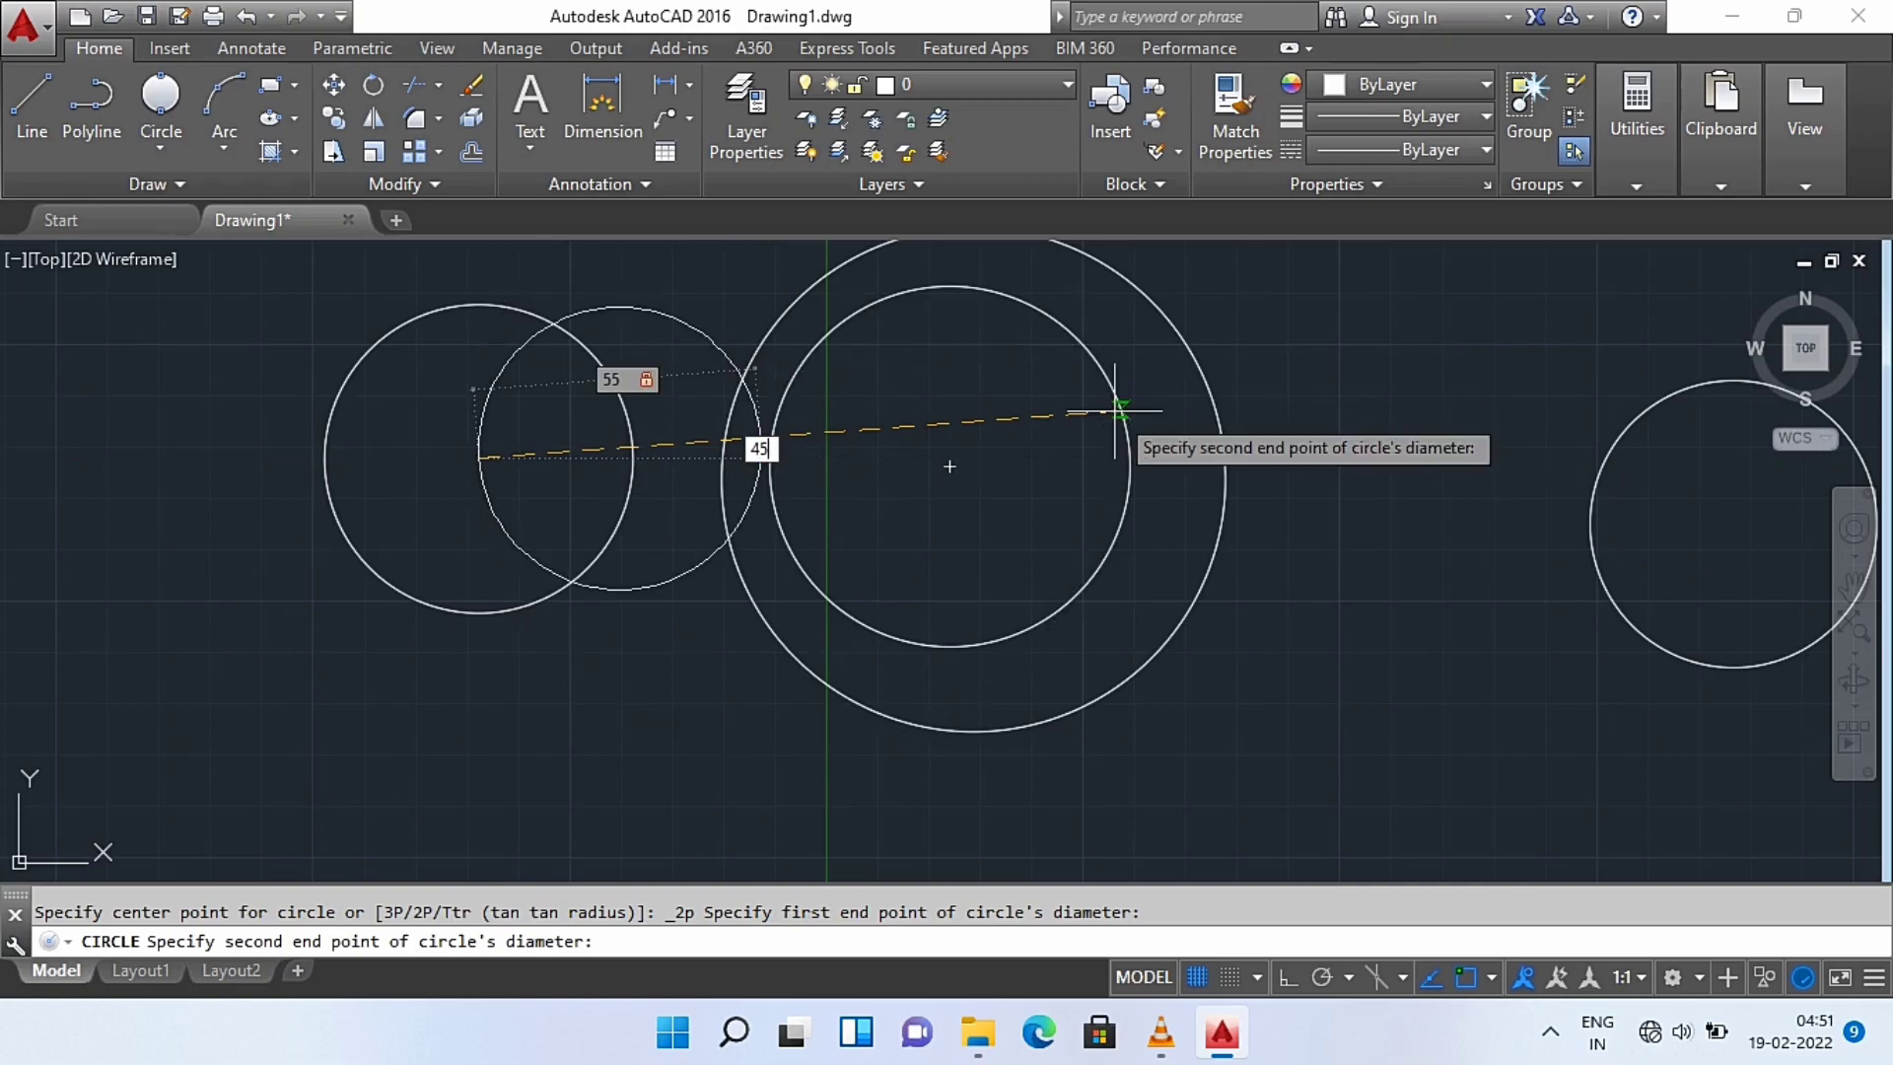
pyautogui.press('Return')
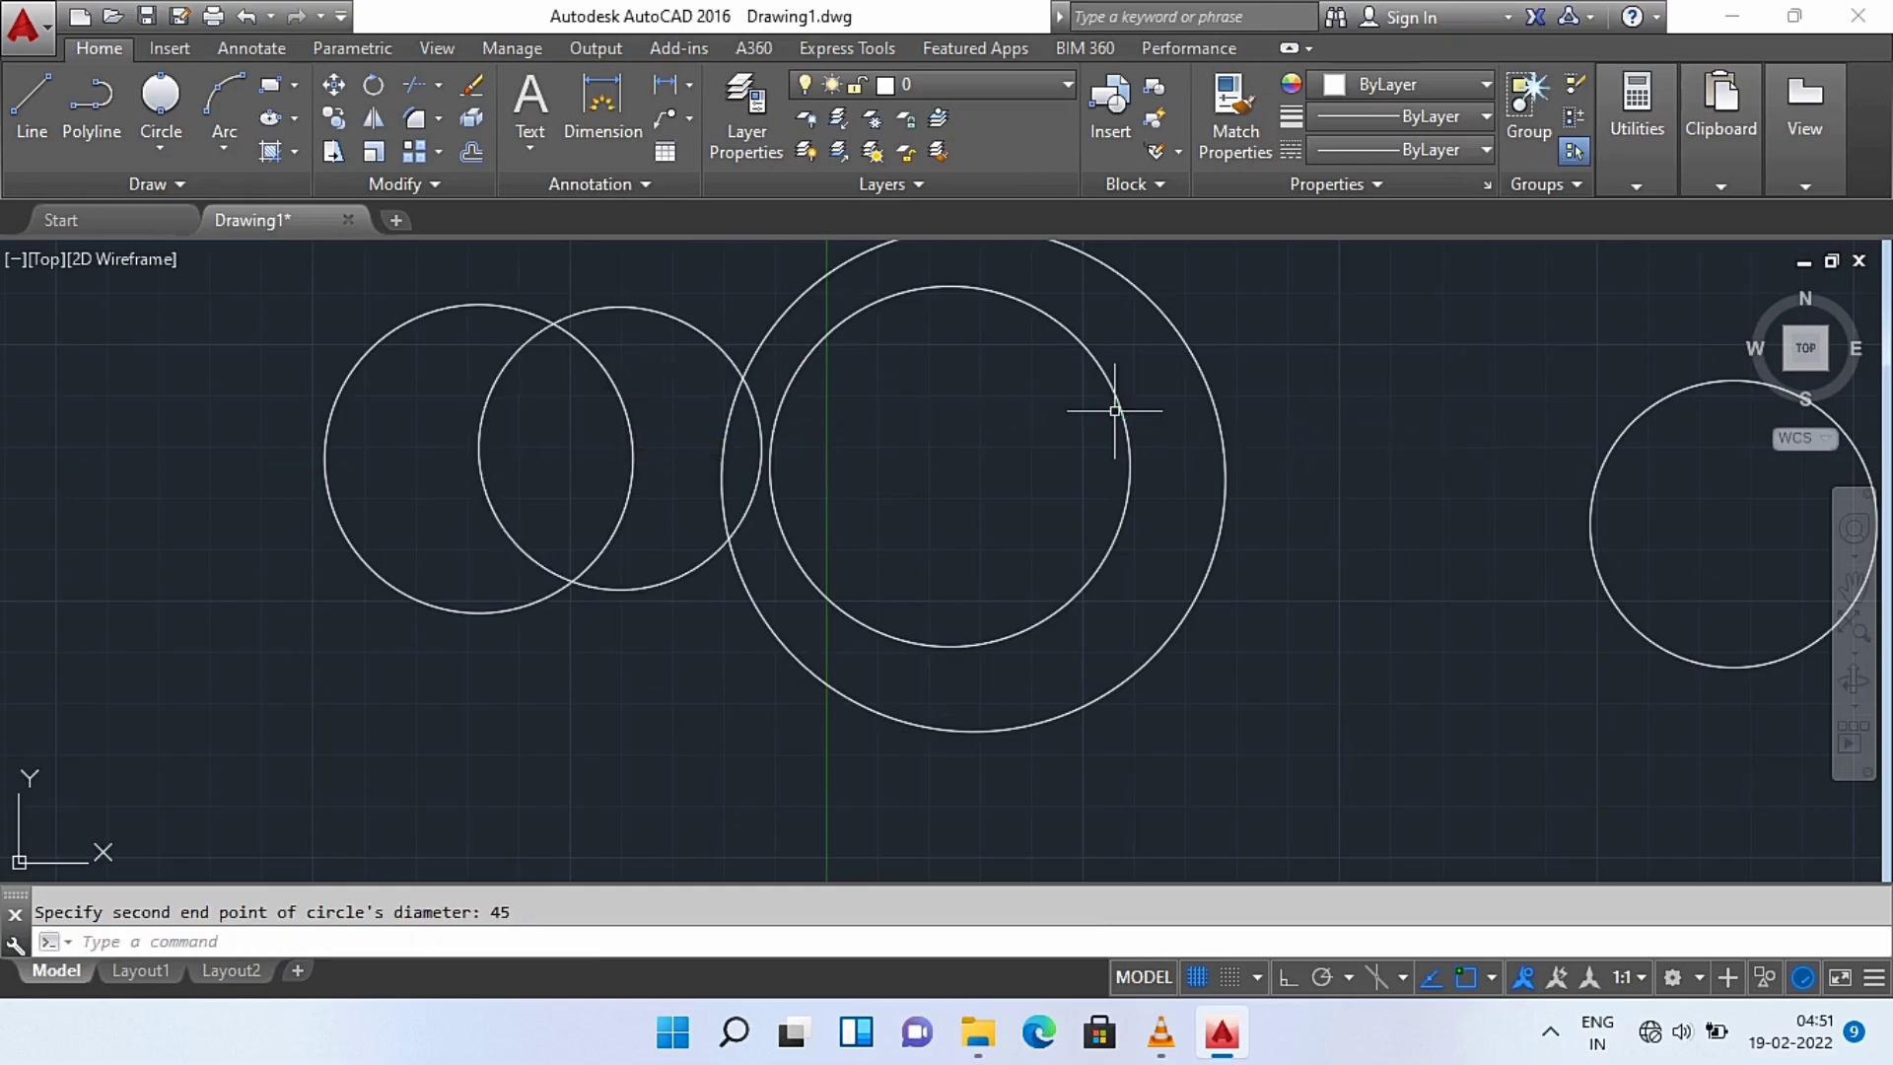
# Step: Draw two separate, nearly vertical lines about 64 long, side by side in the empty area left of the radius 30 circle
pyautogui.click(31, 116)
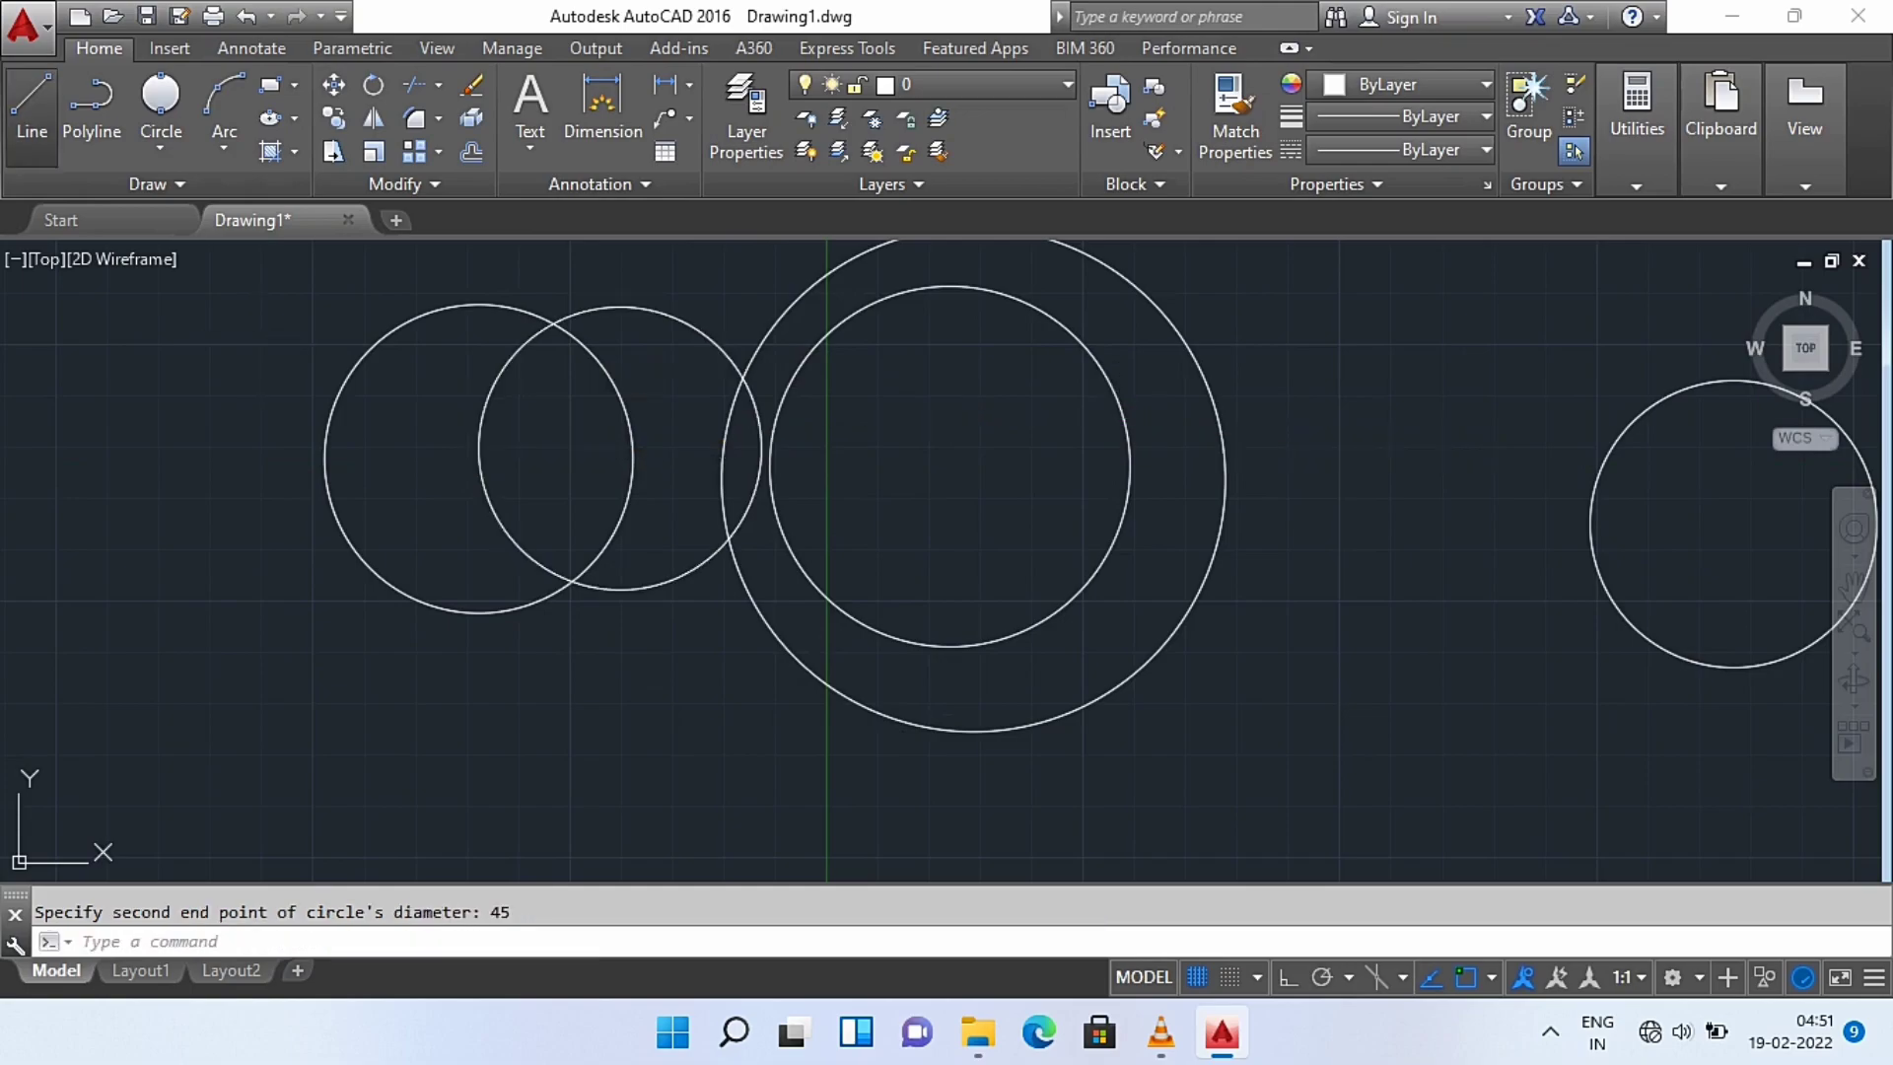
pyautogui.click(190, 483)
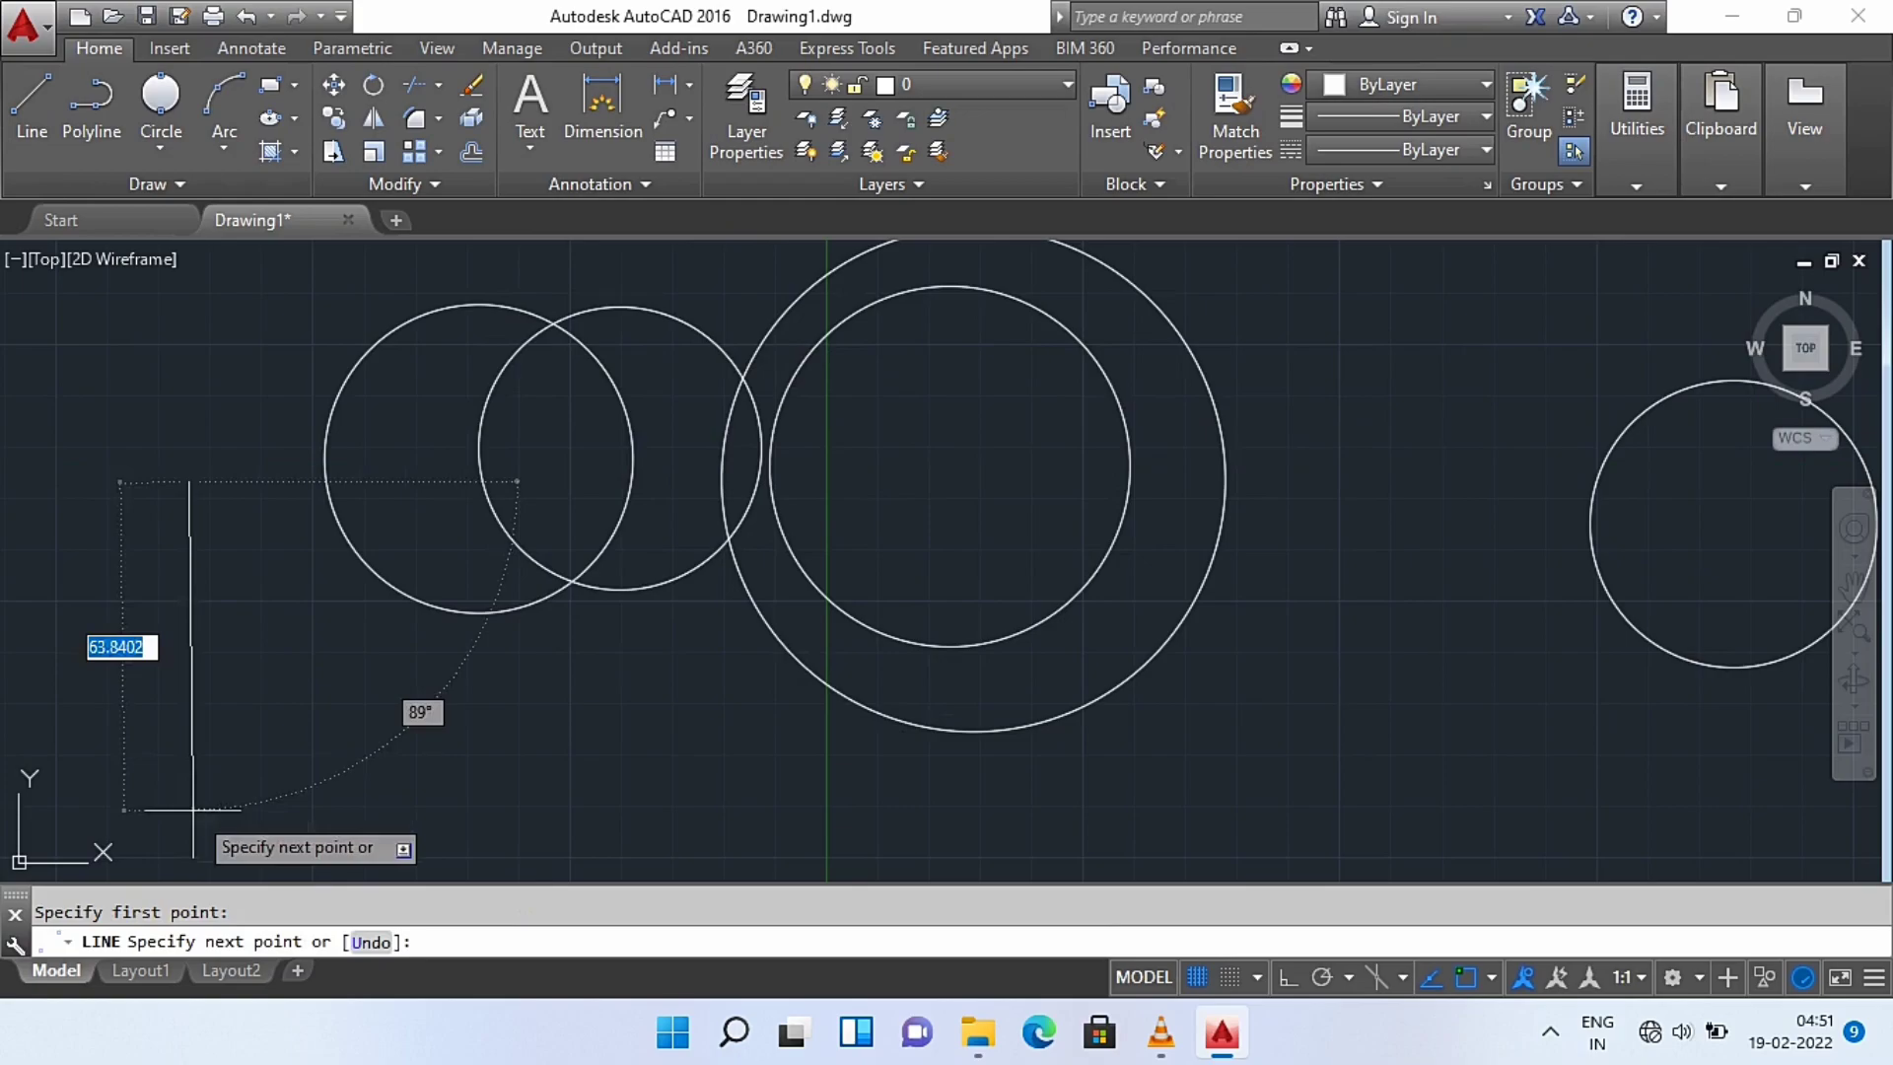
pyautogui.click(192, 811)
pyautogui.press('Escape')
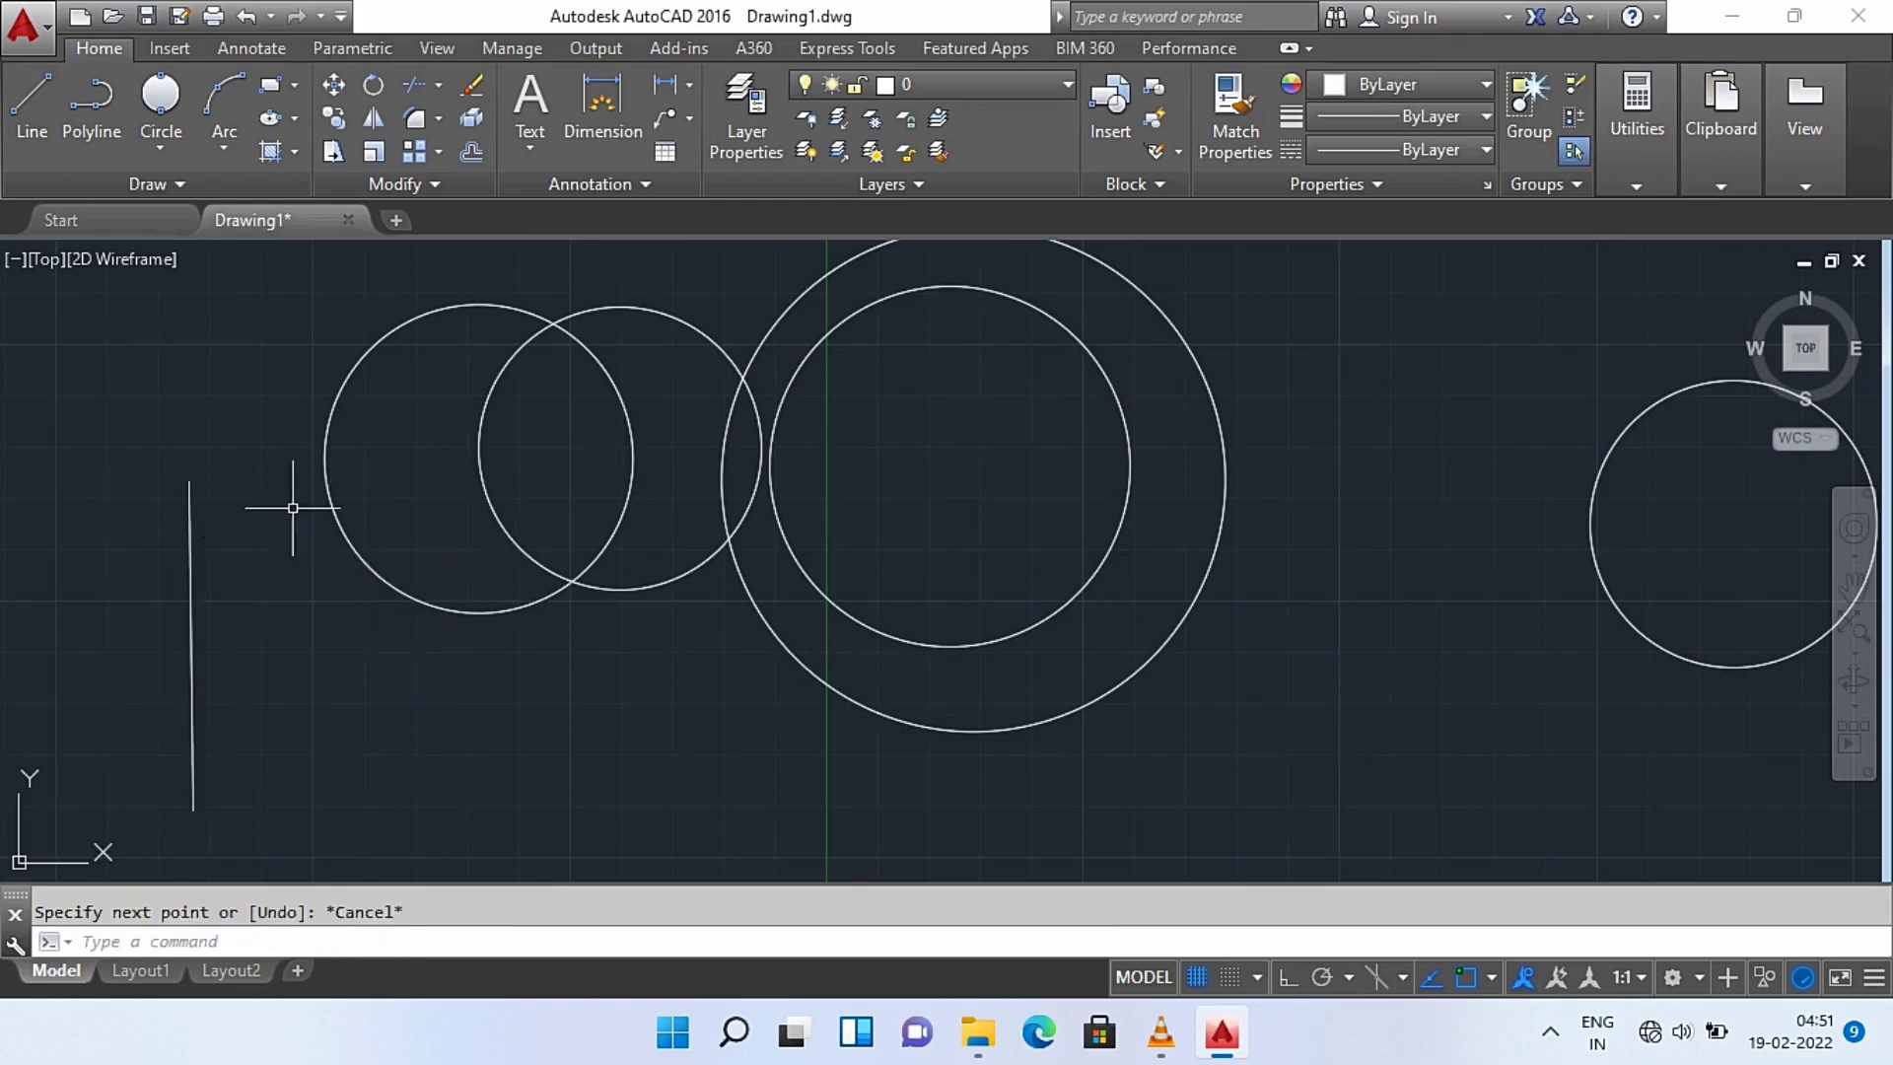
pyautogui.write('l')
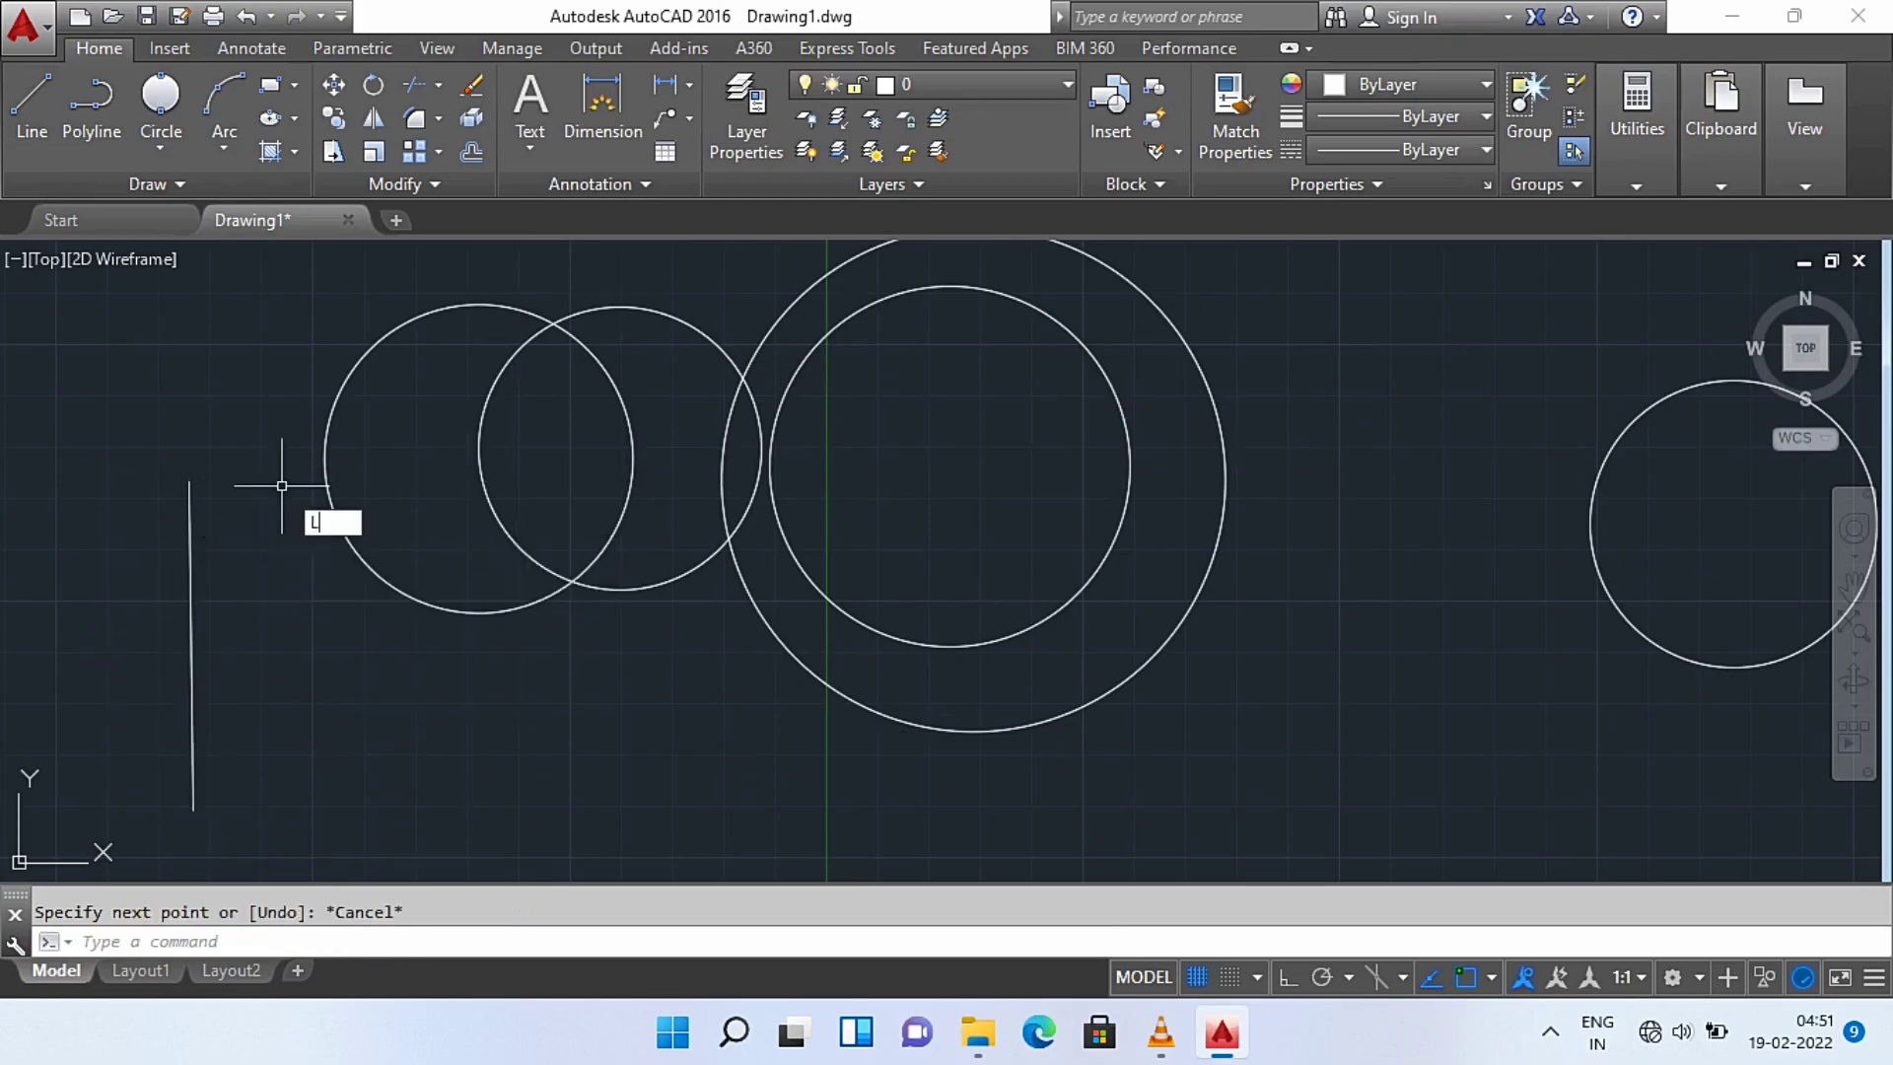
pyautogui.press('Return')
pyautogui.click(282, 485)
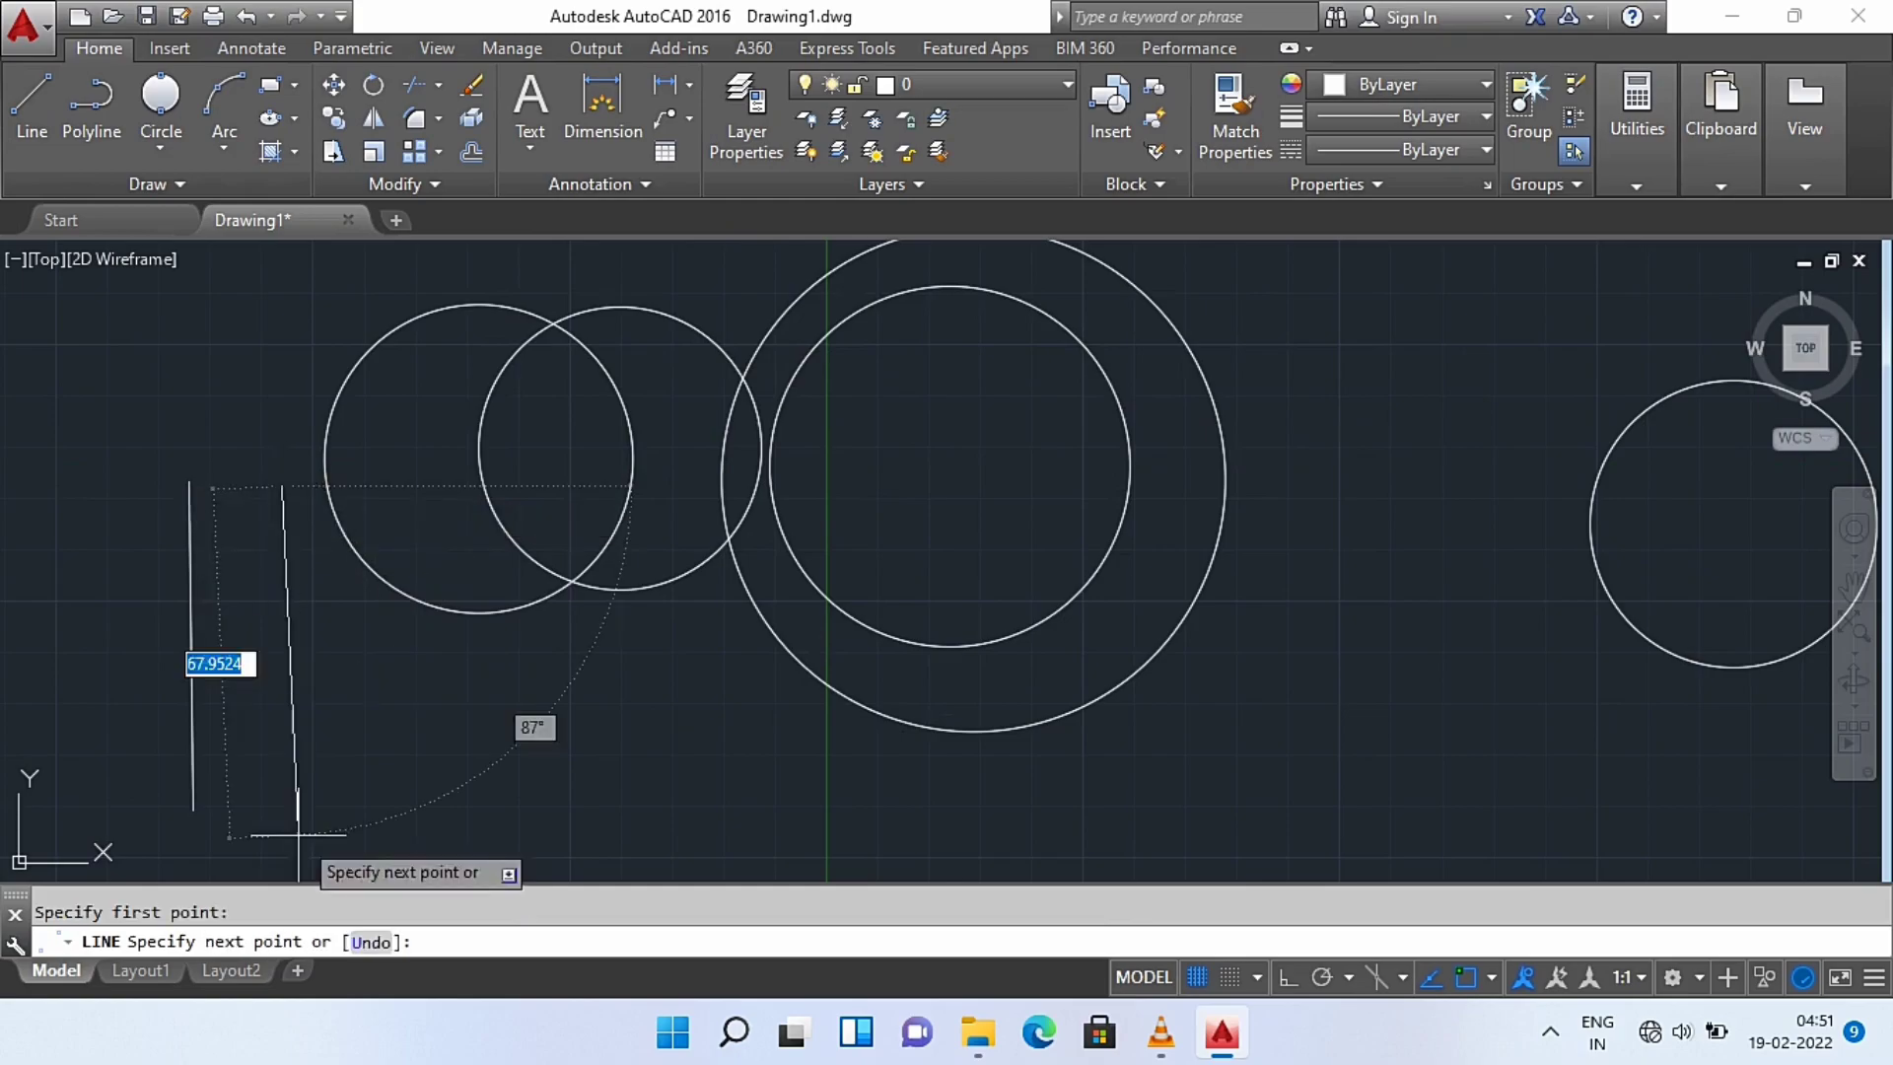
pyautogui.click(276, 809)
pyautogui.press('Escape')
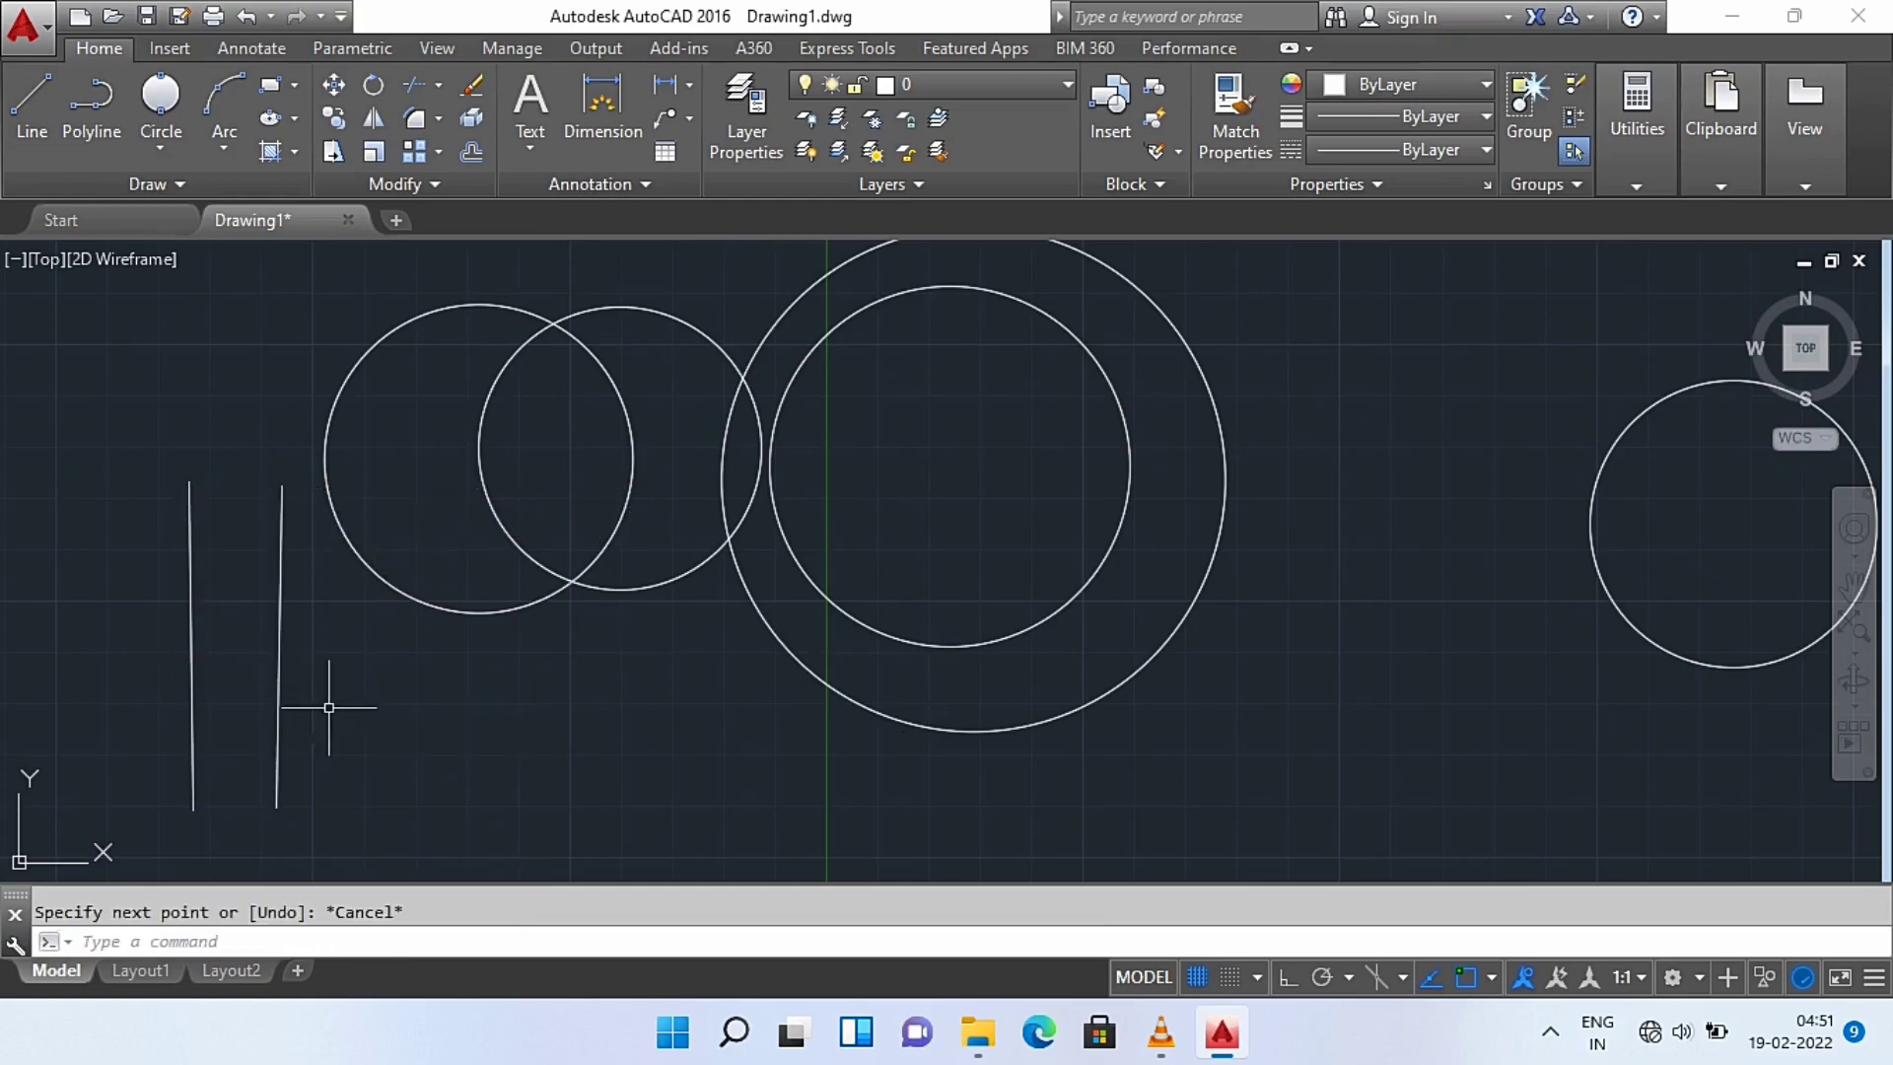
# Step: Draw a 2-Point circle whose diameter spans the upper endpoints of the two near-vertical lines
pyautogui.click(161, 97)
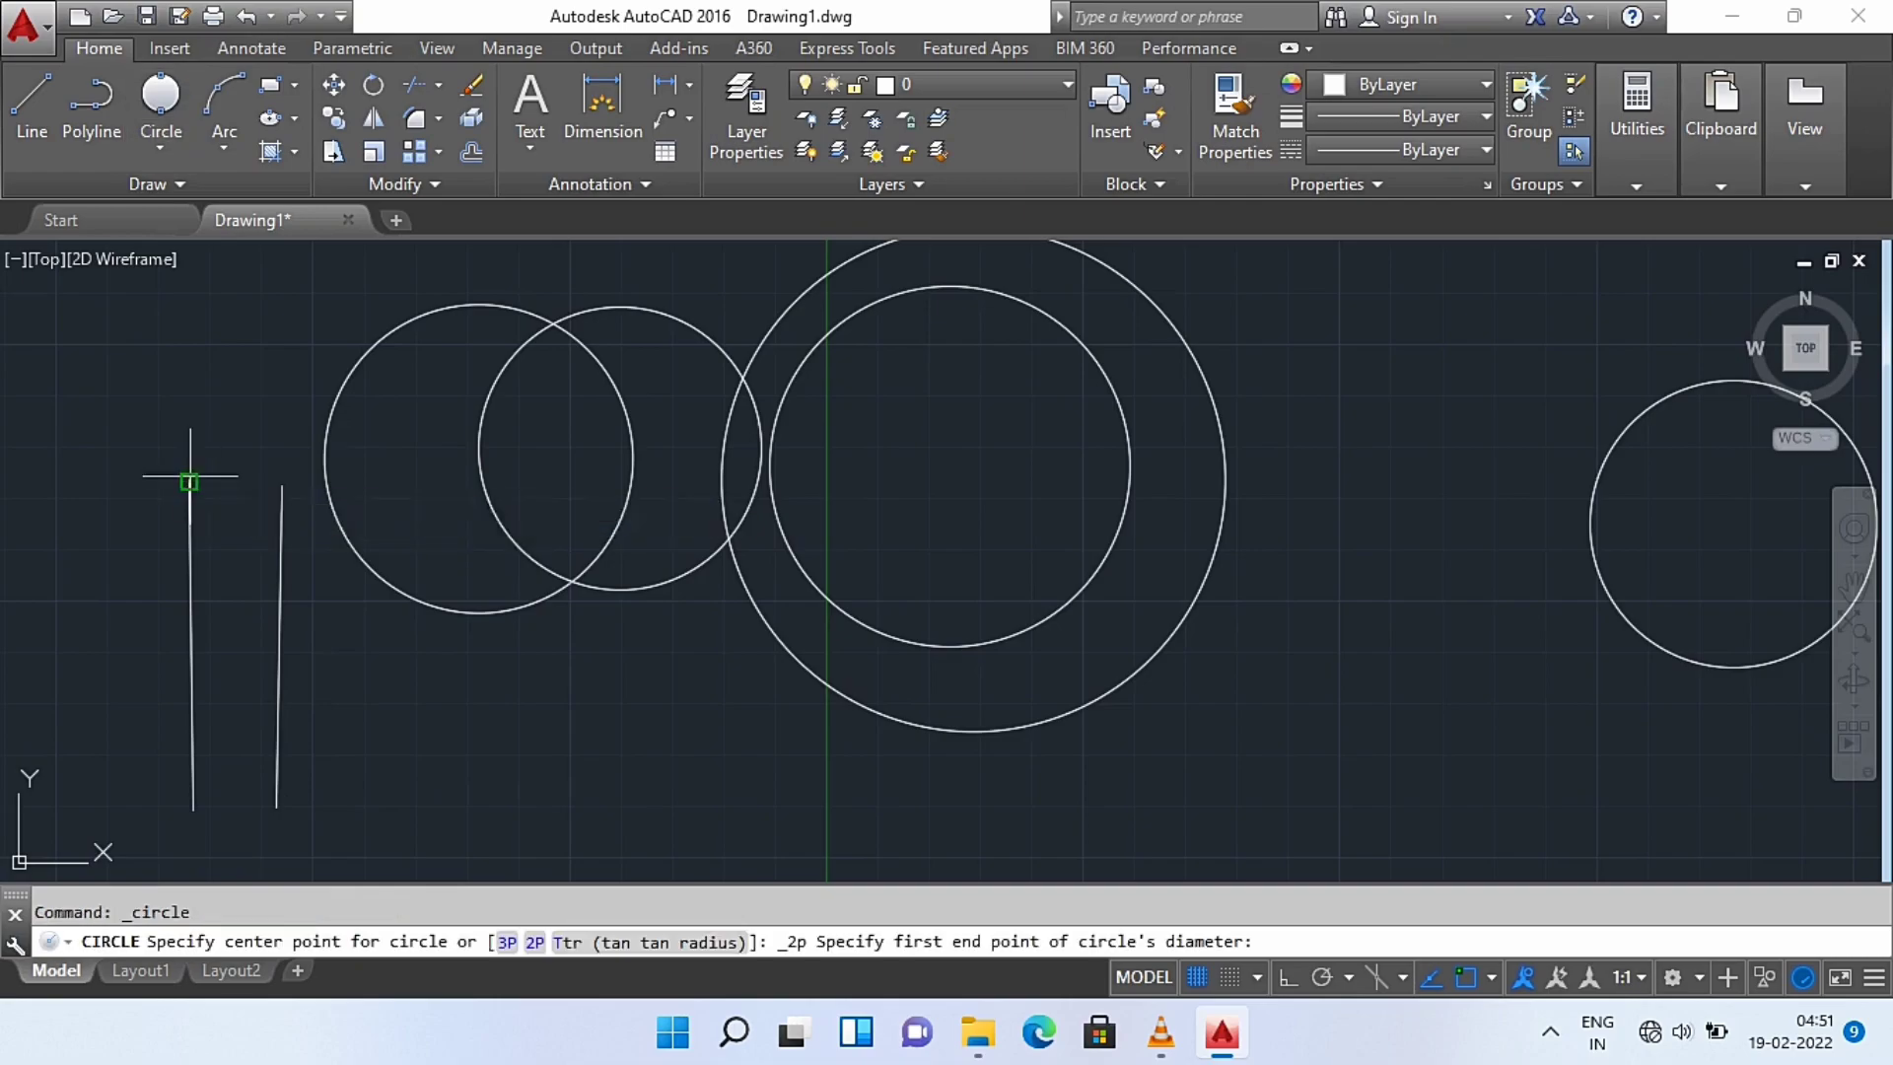
pyautogui.click(188, 481)
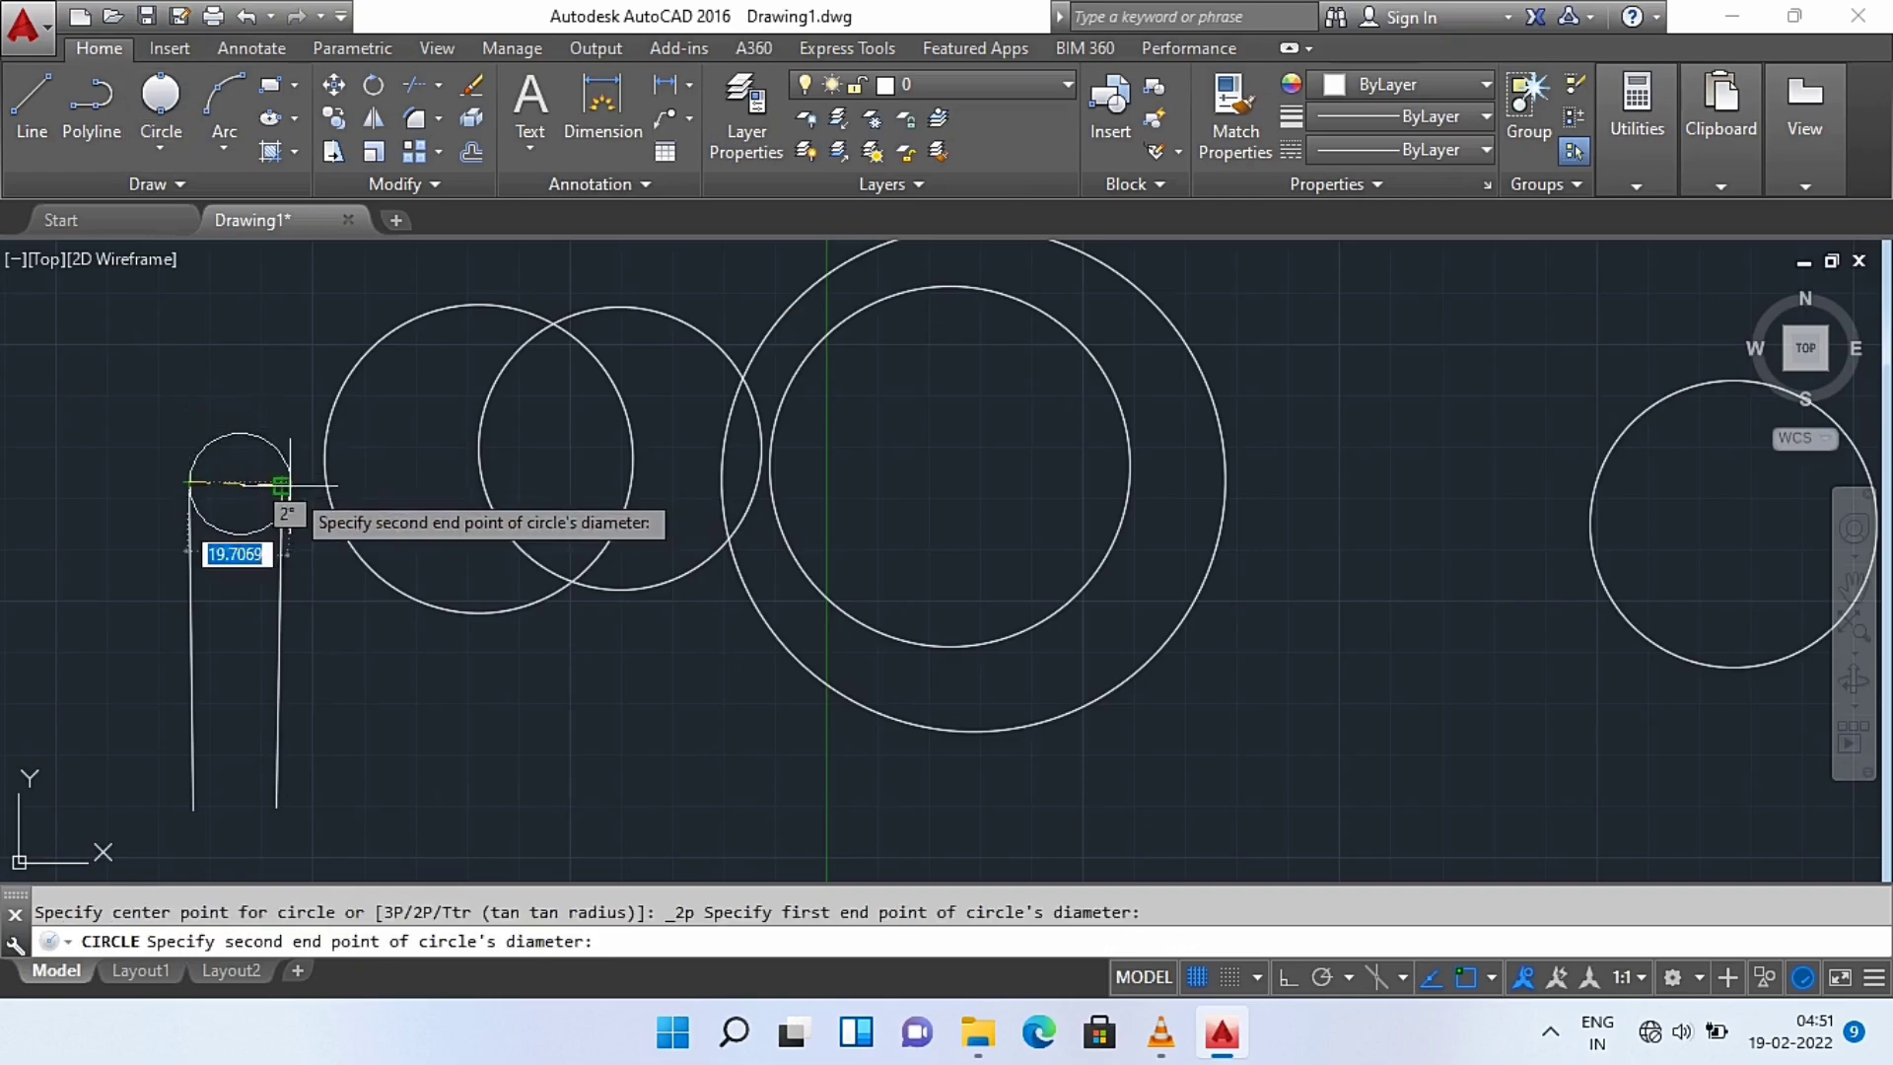
pyautogui.click(281, 483)
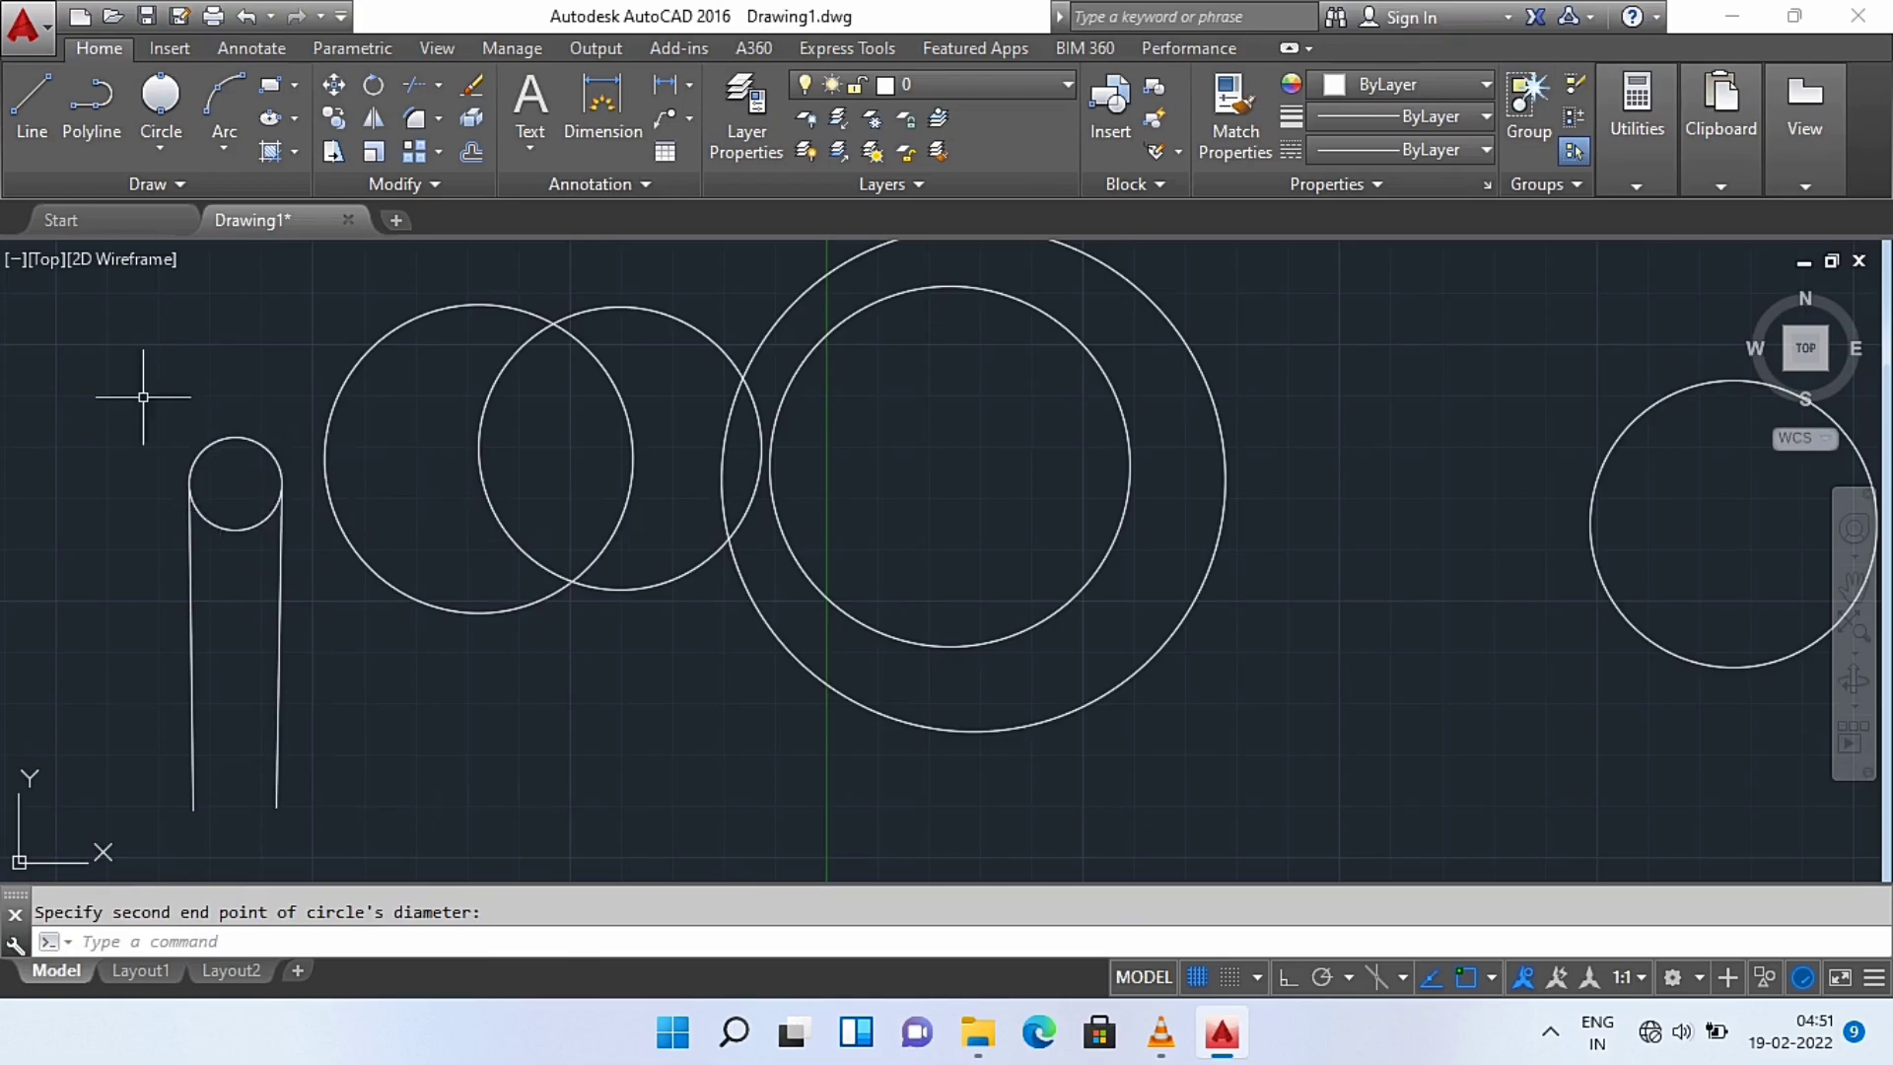
# Step: Draw a 3-Point circle through the left edge of the 55 diameter circle, the 70 diameter circle's centre and a free point below between them
pyautogui.click(160, 146)
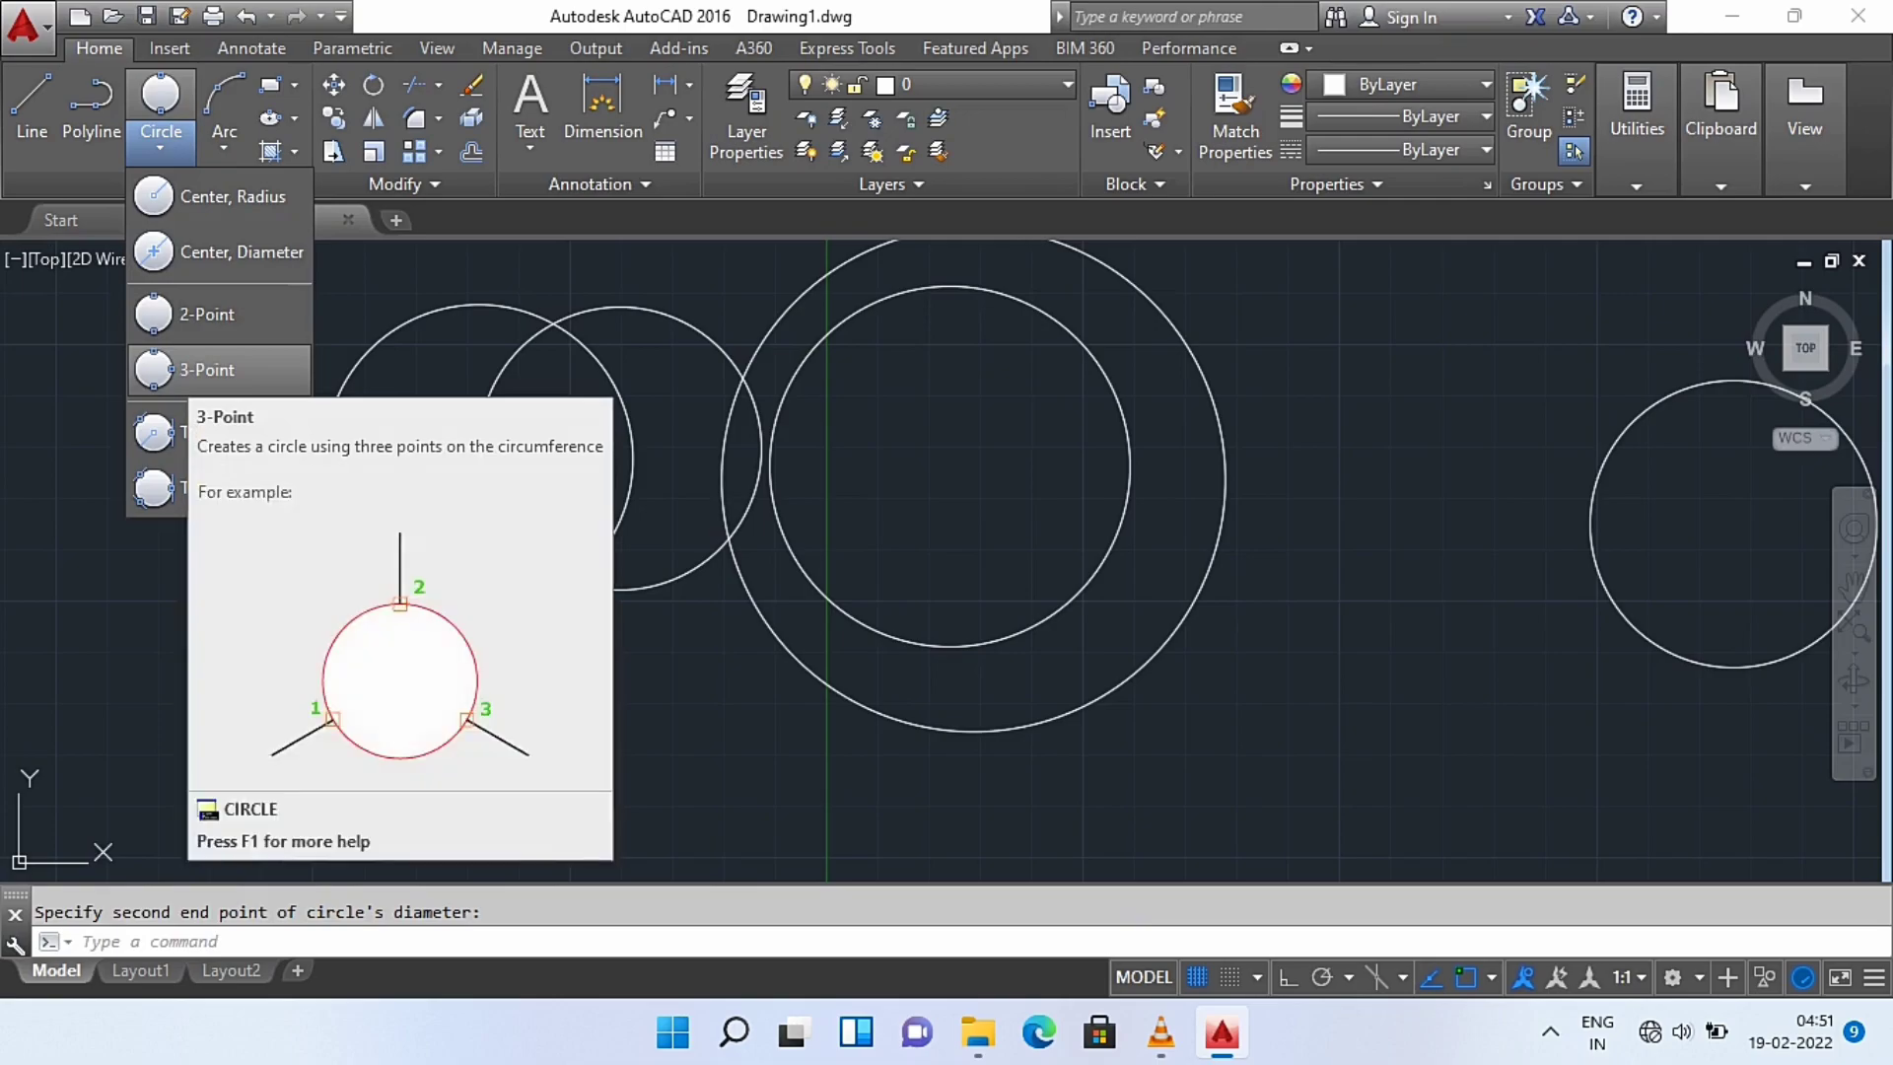
pyautogui.click(207, 369)
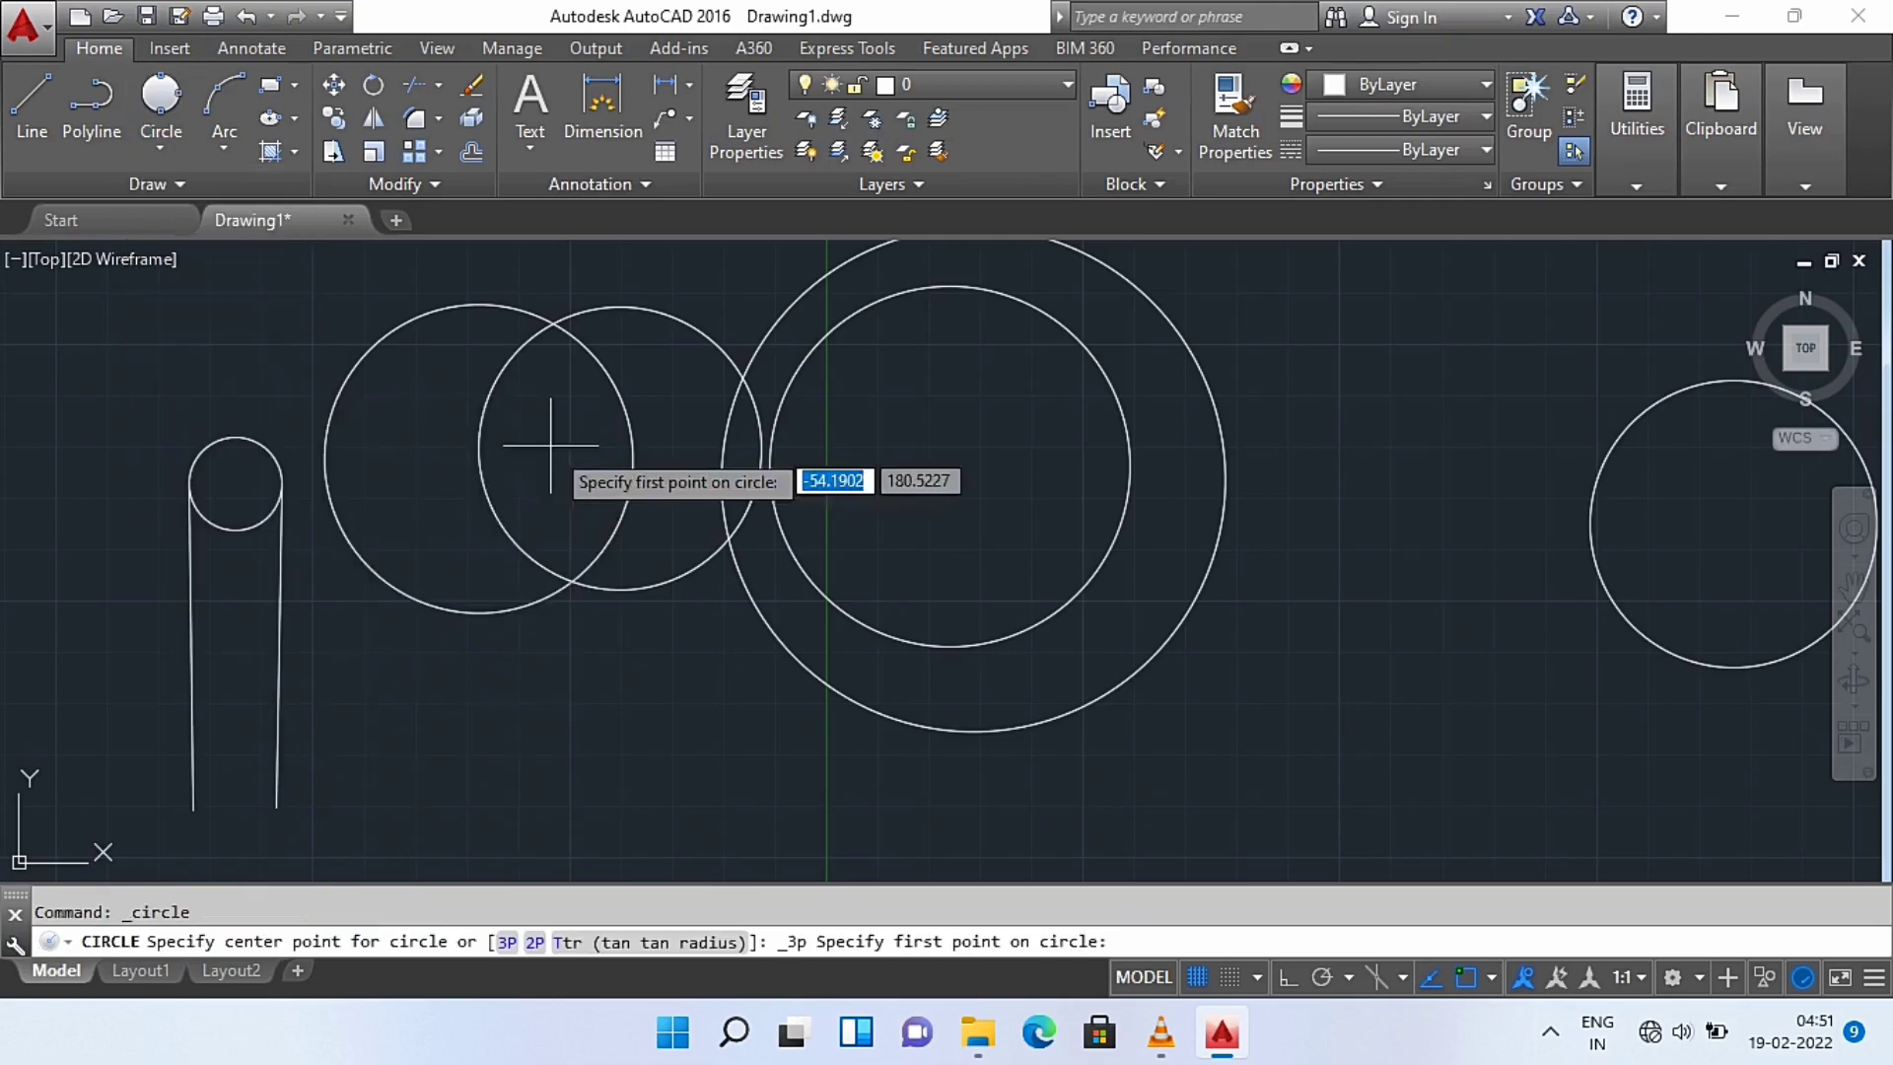
pyautogui.click(478, 448)
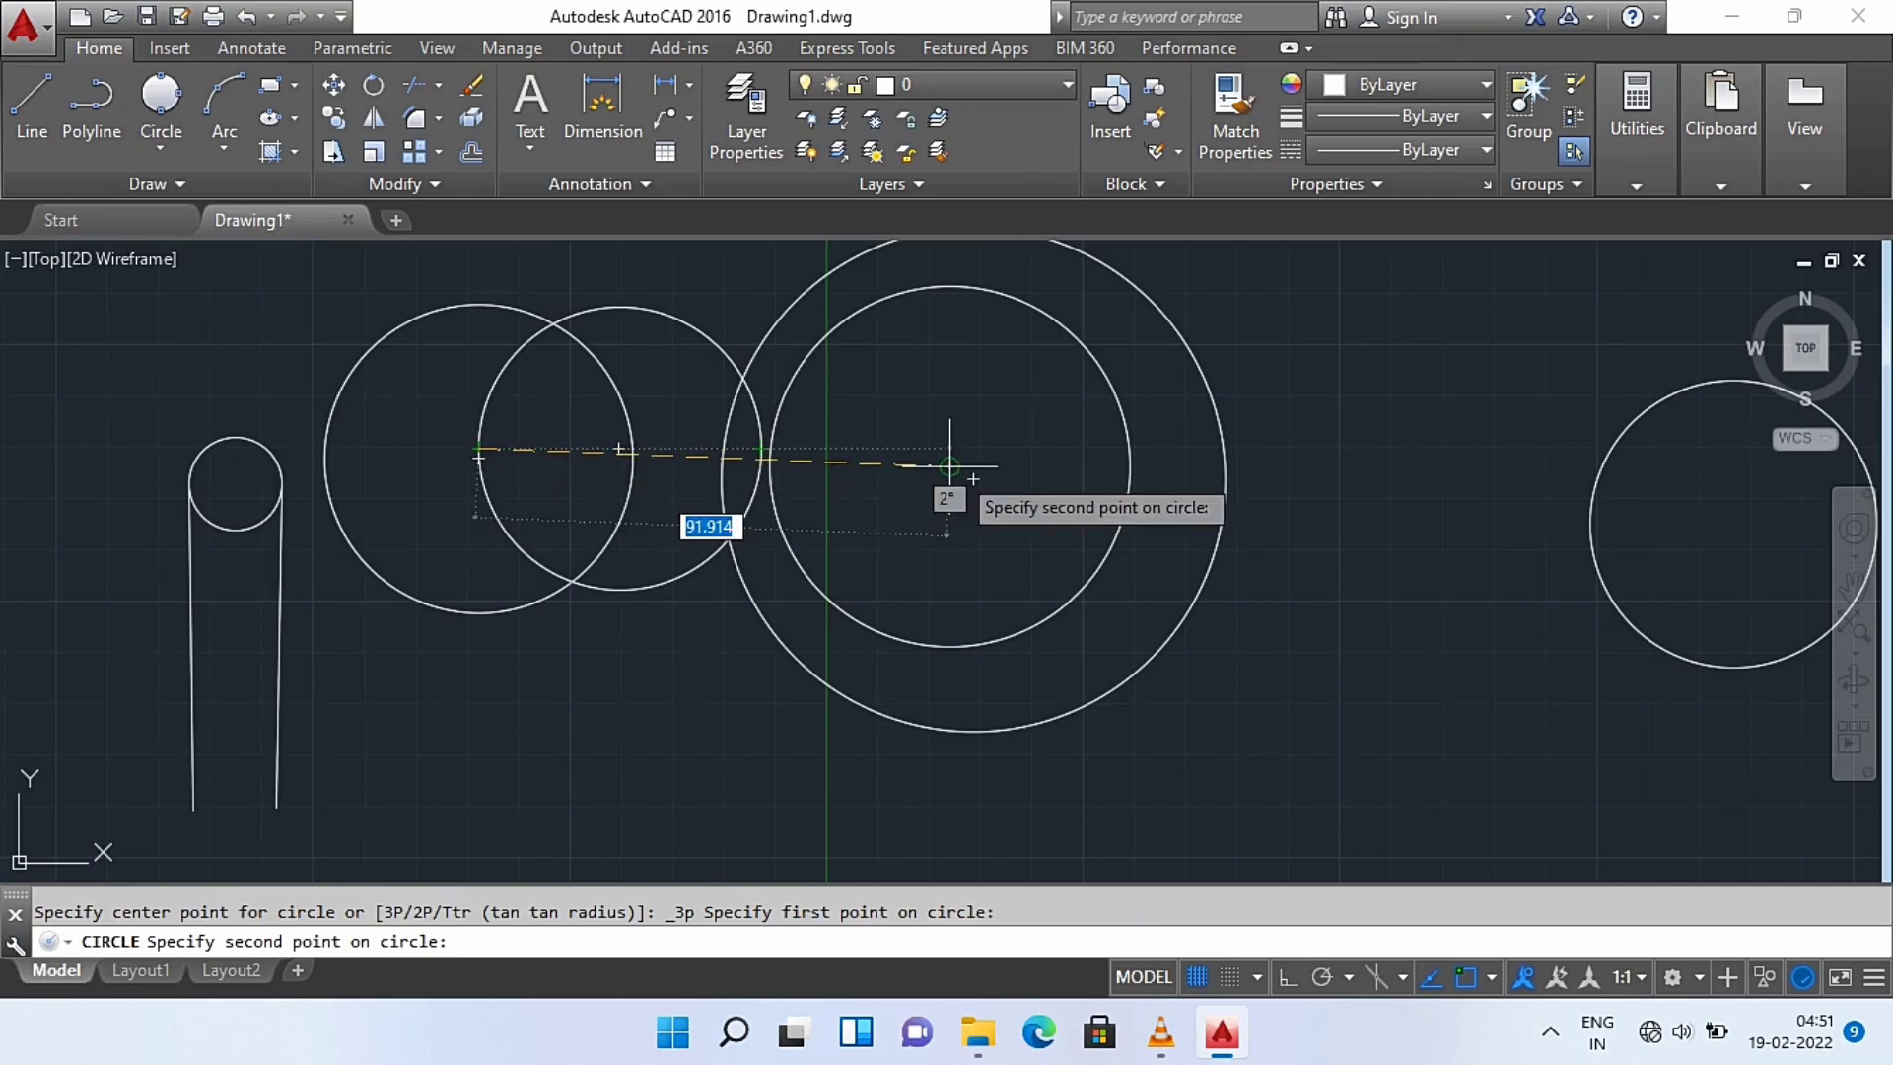
pyautogui.click(949, 464)
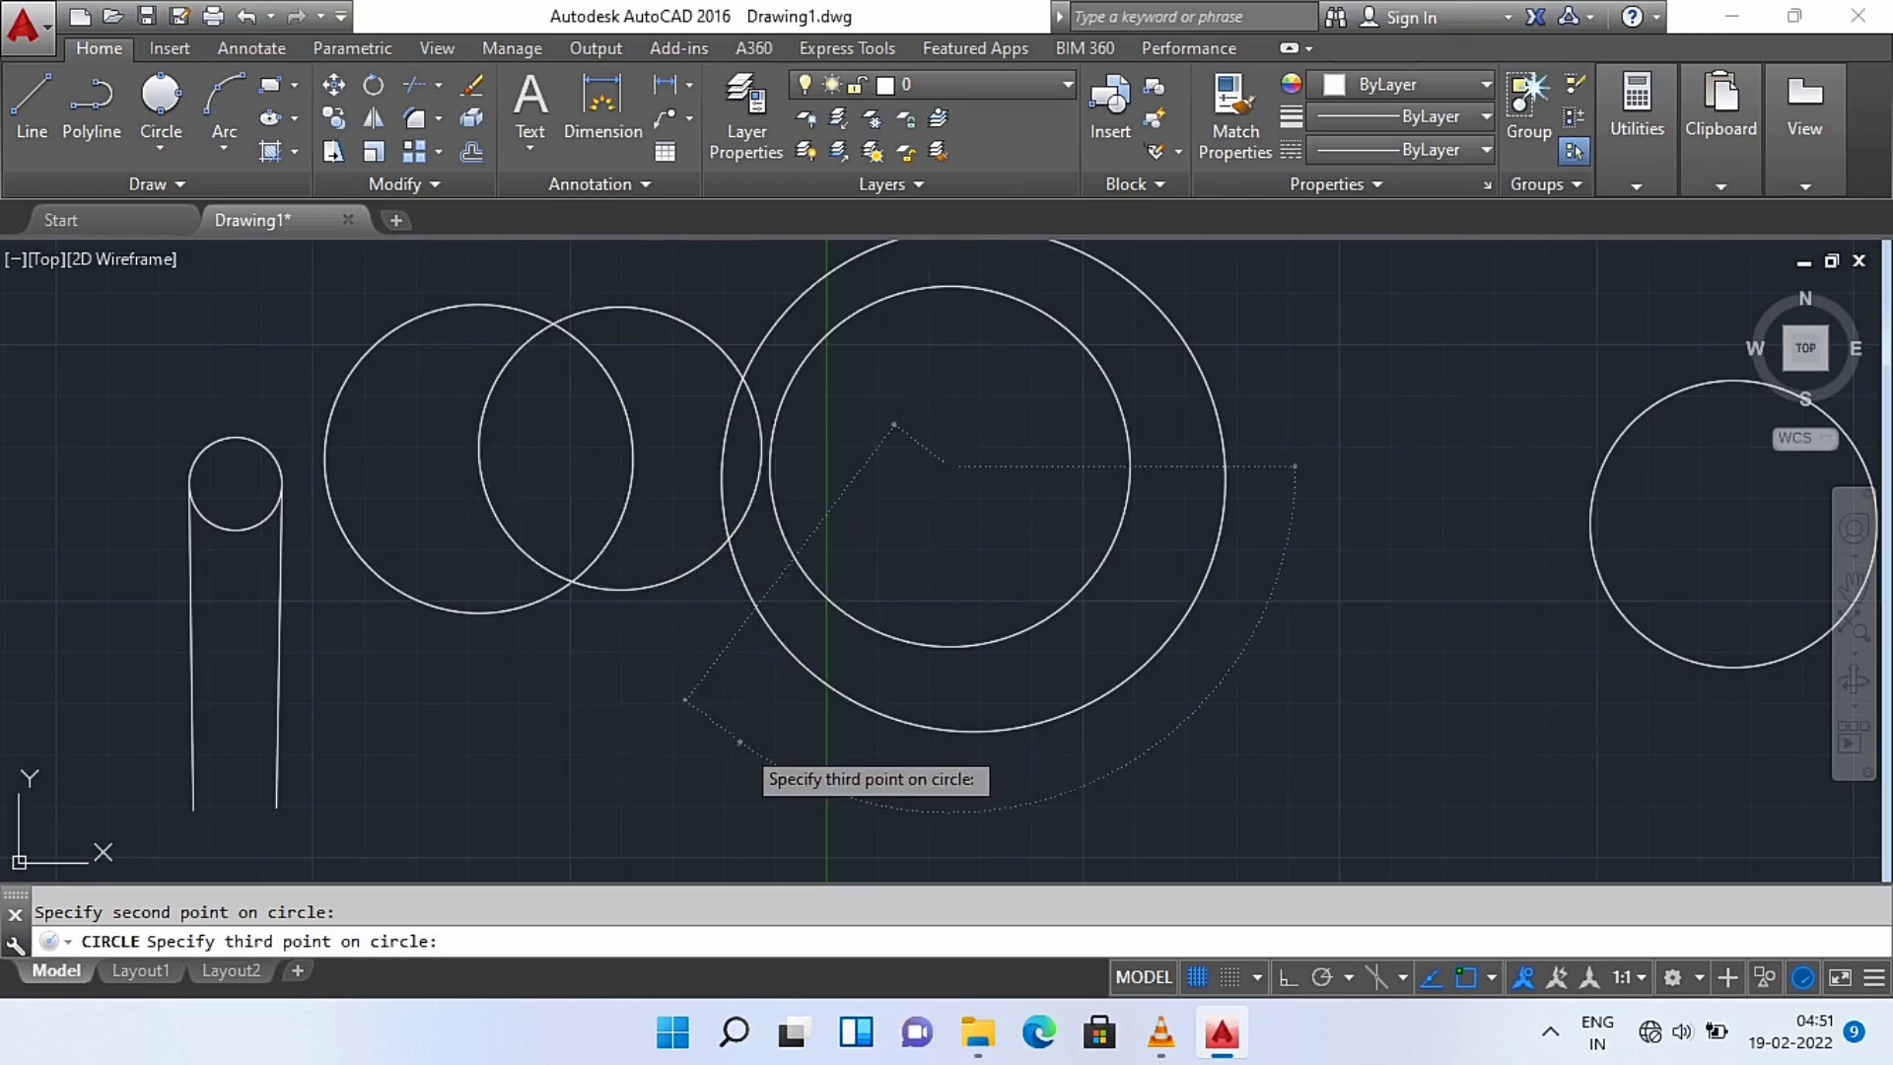
pyautogui.click(735, 741)
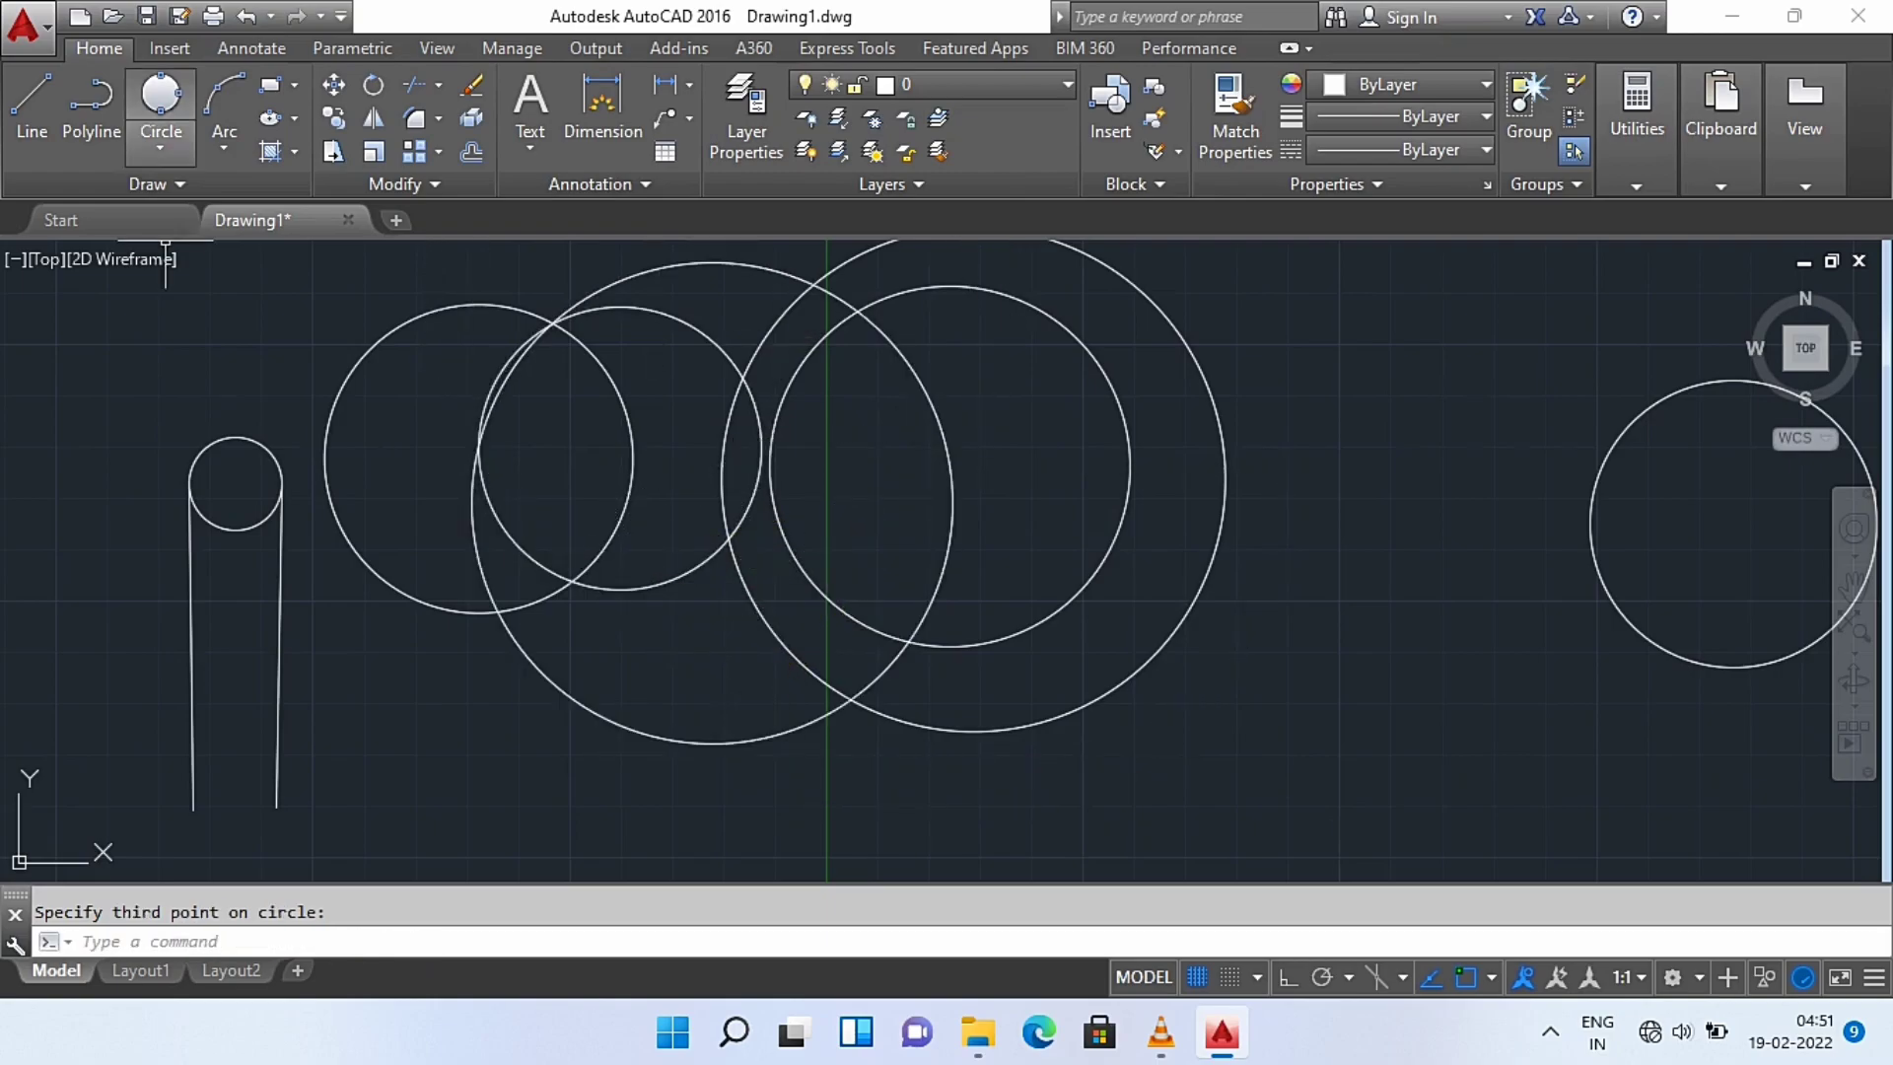
# Step: Draw a 3-Point circle of radius about 37 through the centre of the far-right 56 diameter circle and two points to its left
pyautogui.click(160, 148)
pyautogui.click(217, 370)
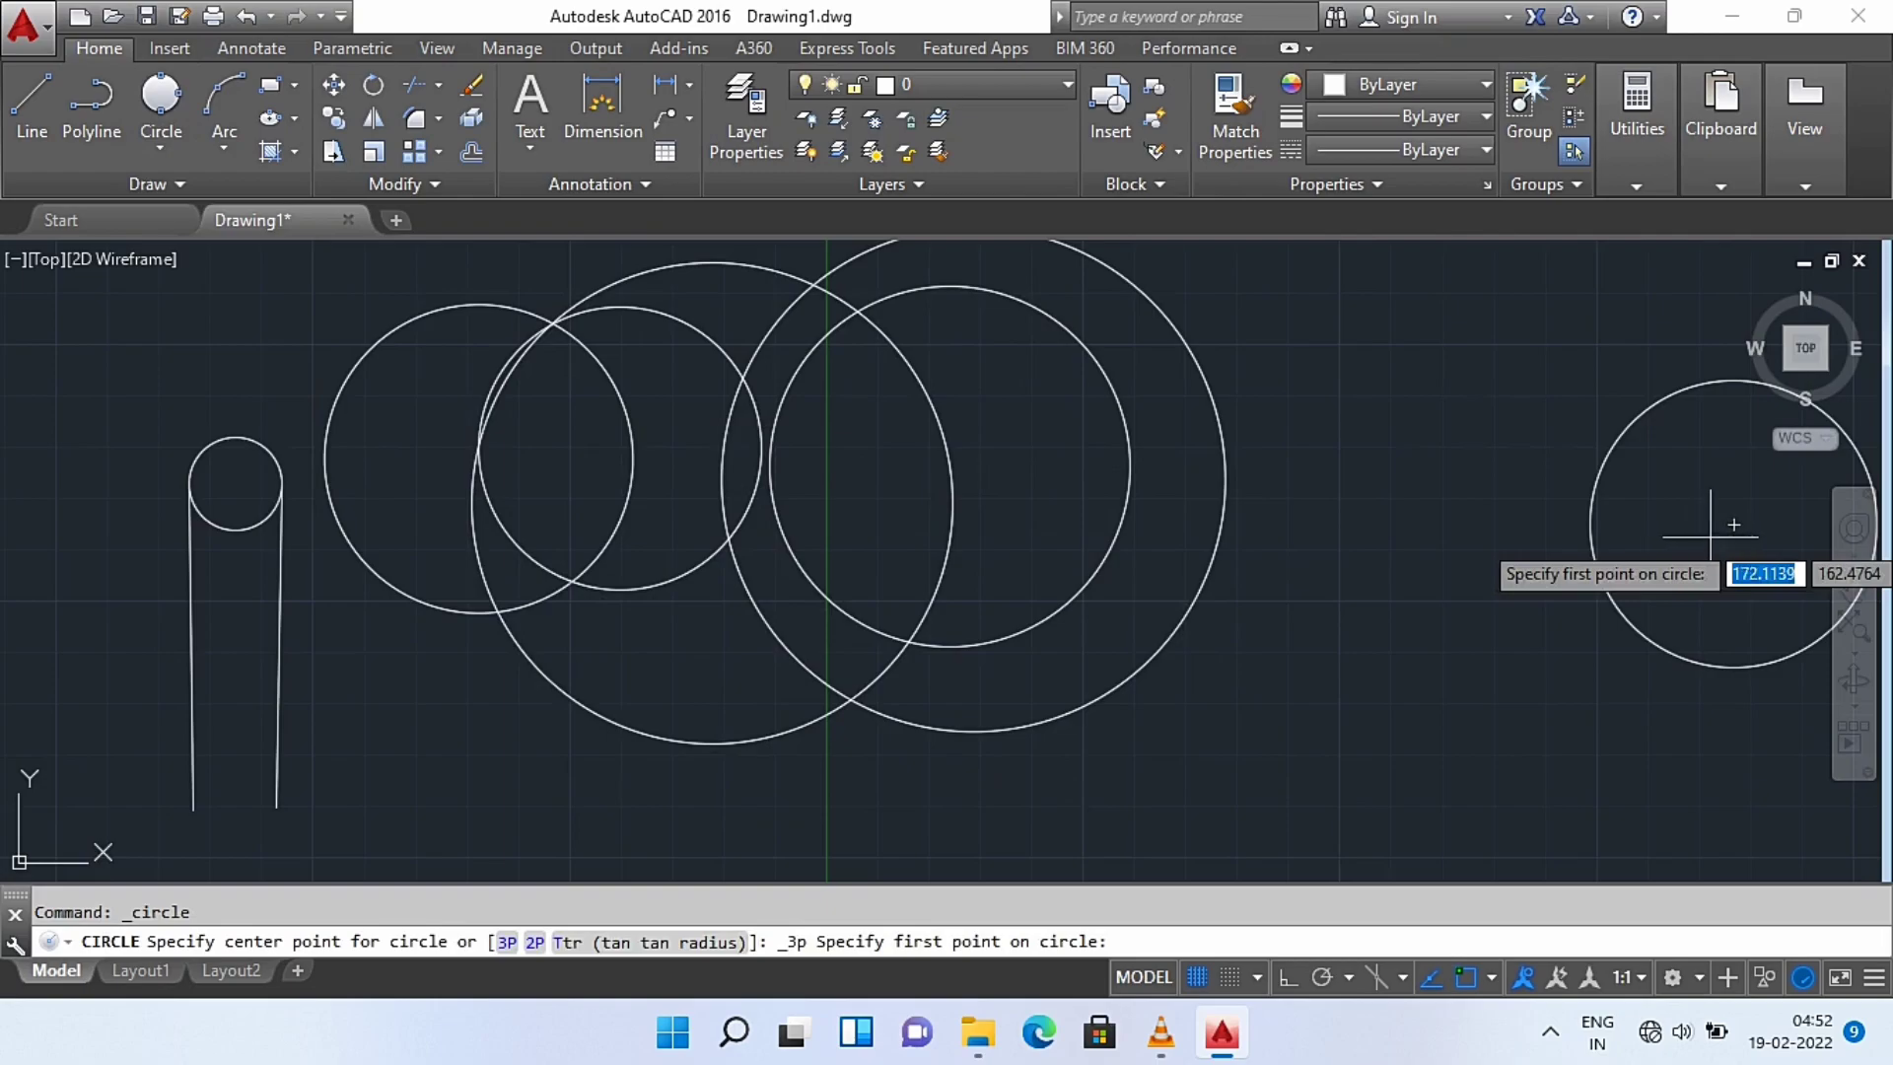
pyautogui.click(1731, 527)
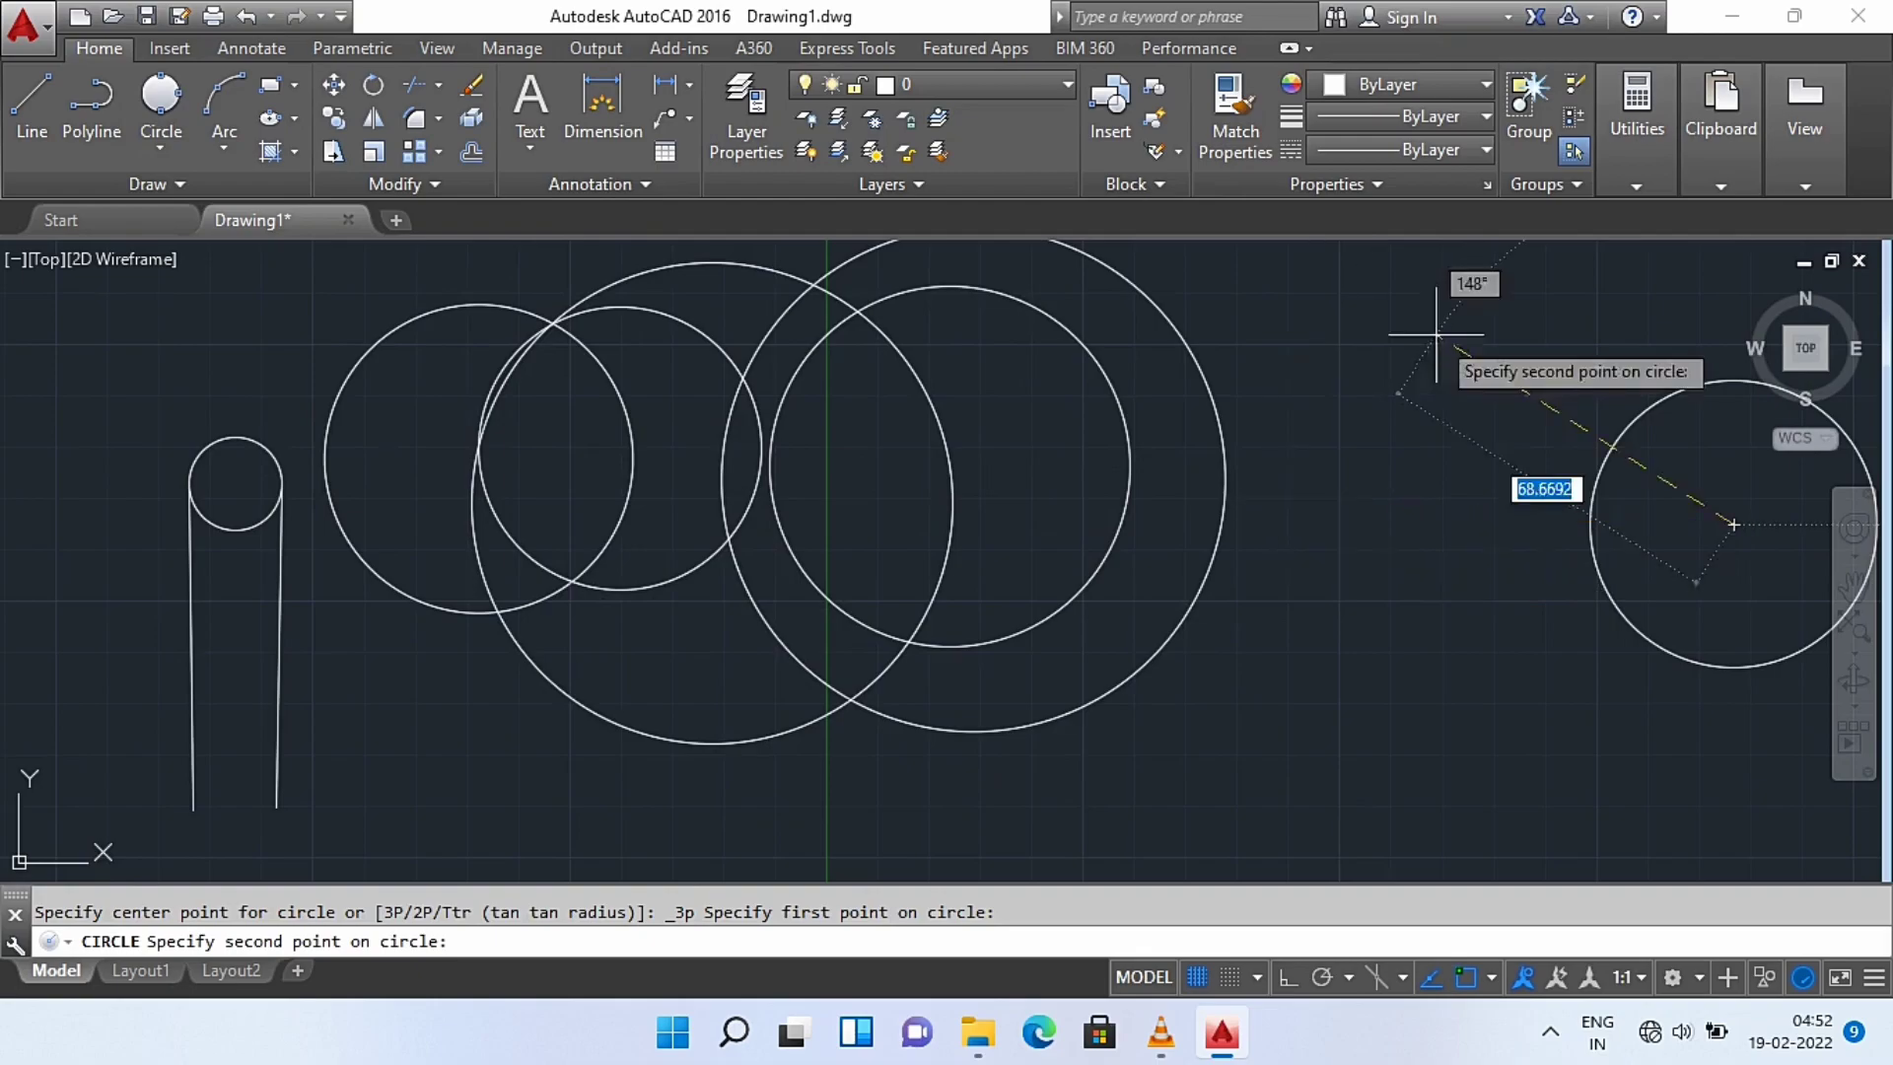
pyautogui.click(1373, 456)
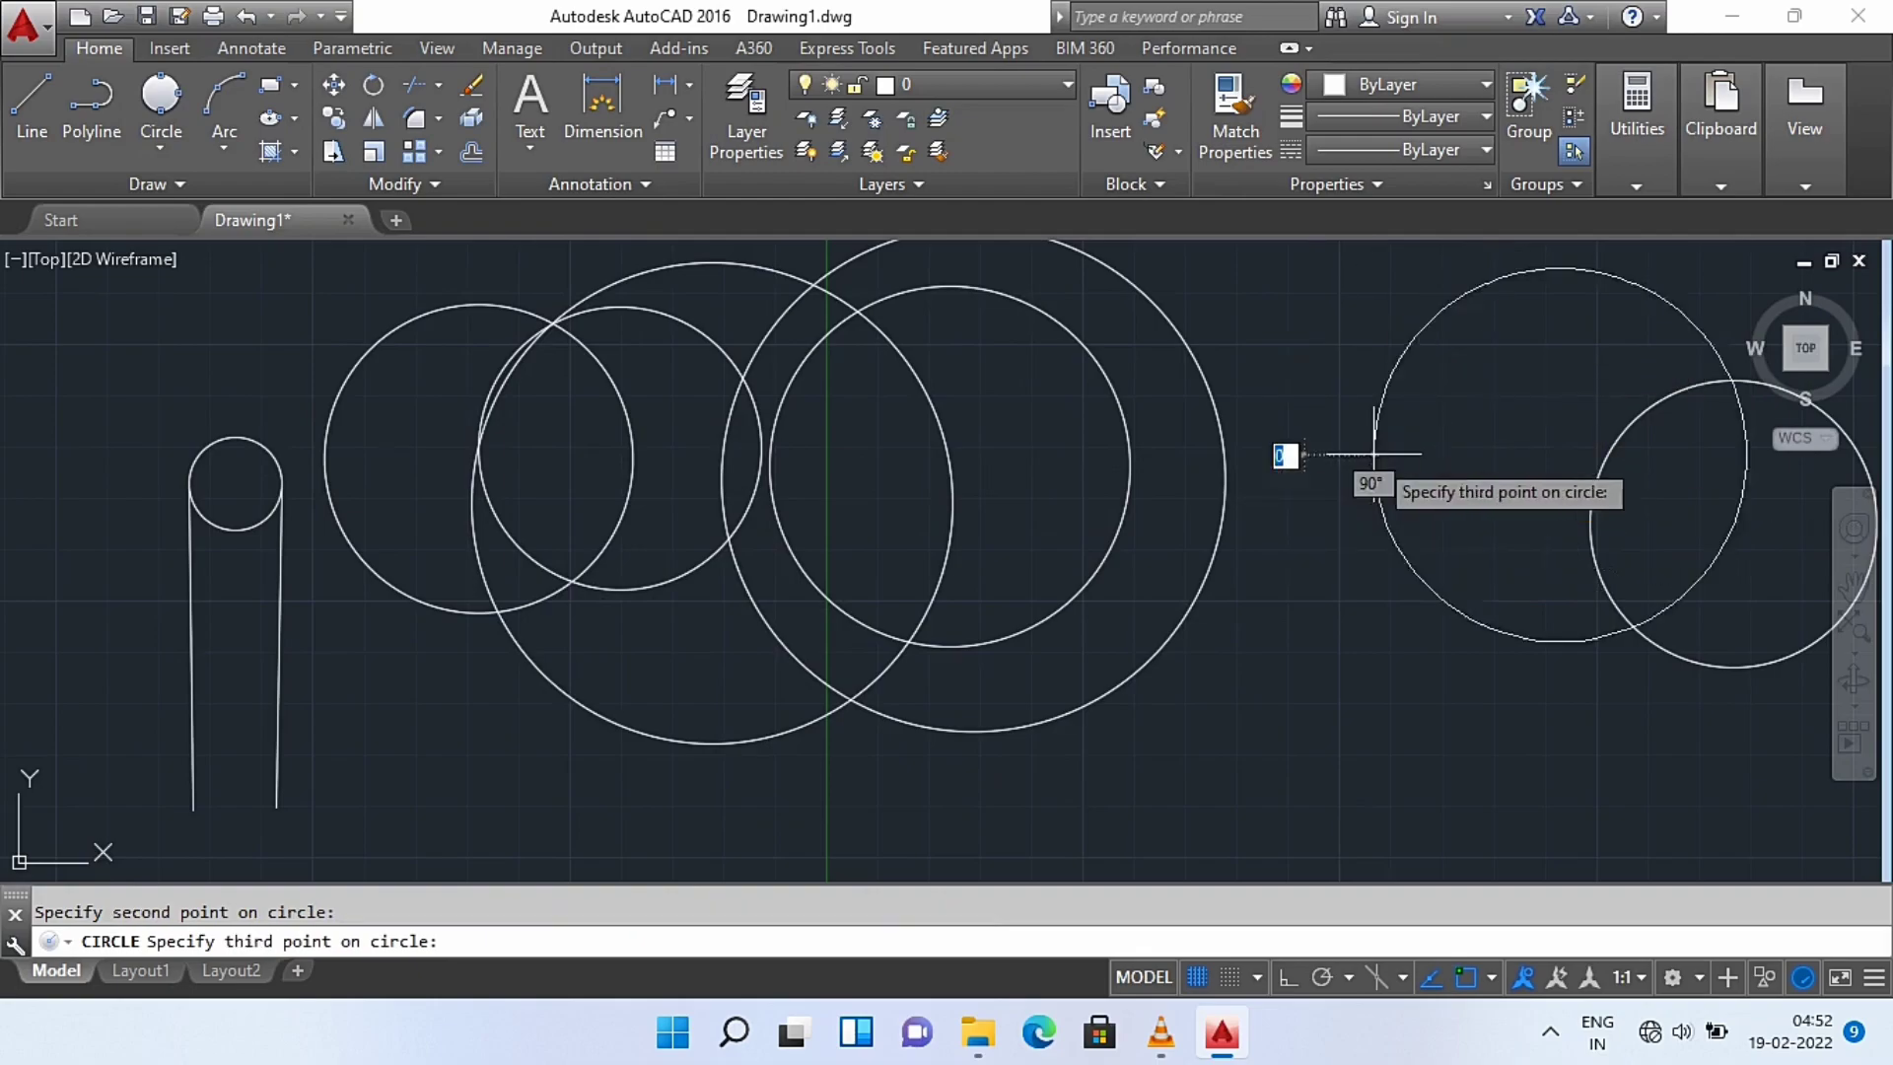
pyautogui.click(1456, 547)
# Step: Draw a Tan, Tan, Radius circle tangent to the radius 30 circle's lower edge and the right near-vertical line, with radius 45
pyautogui.click(160, 148)
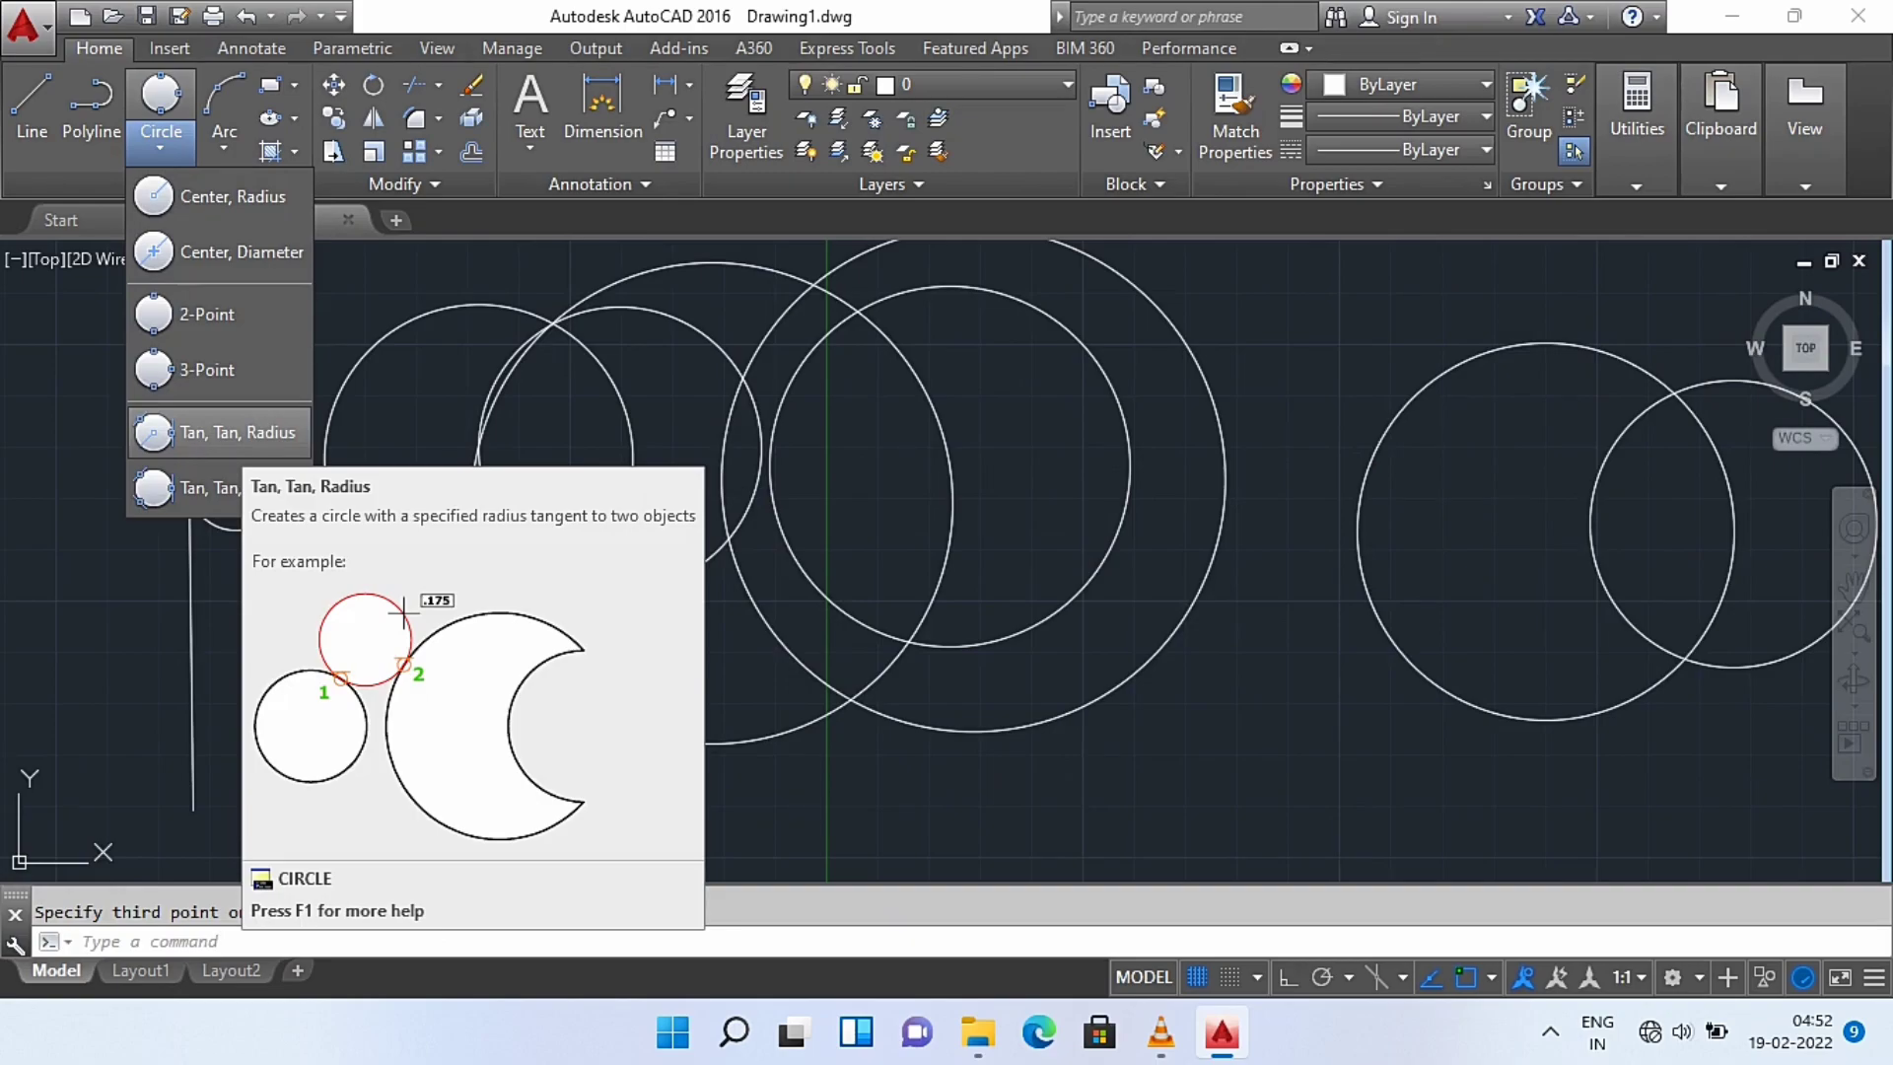
pyautogui.click(242, 434)
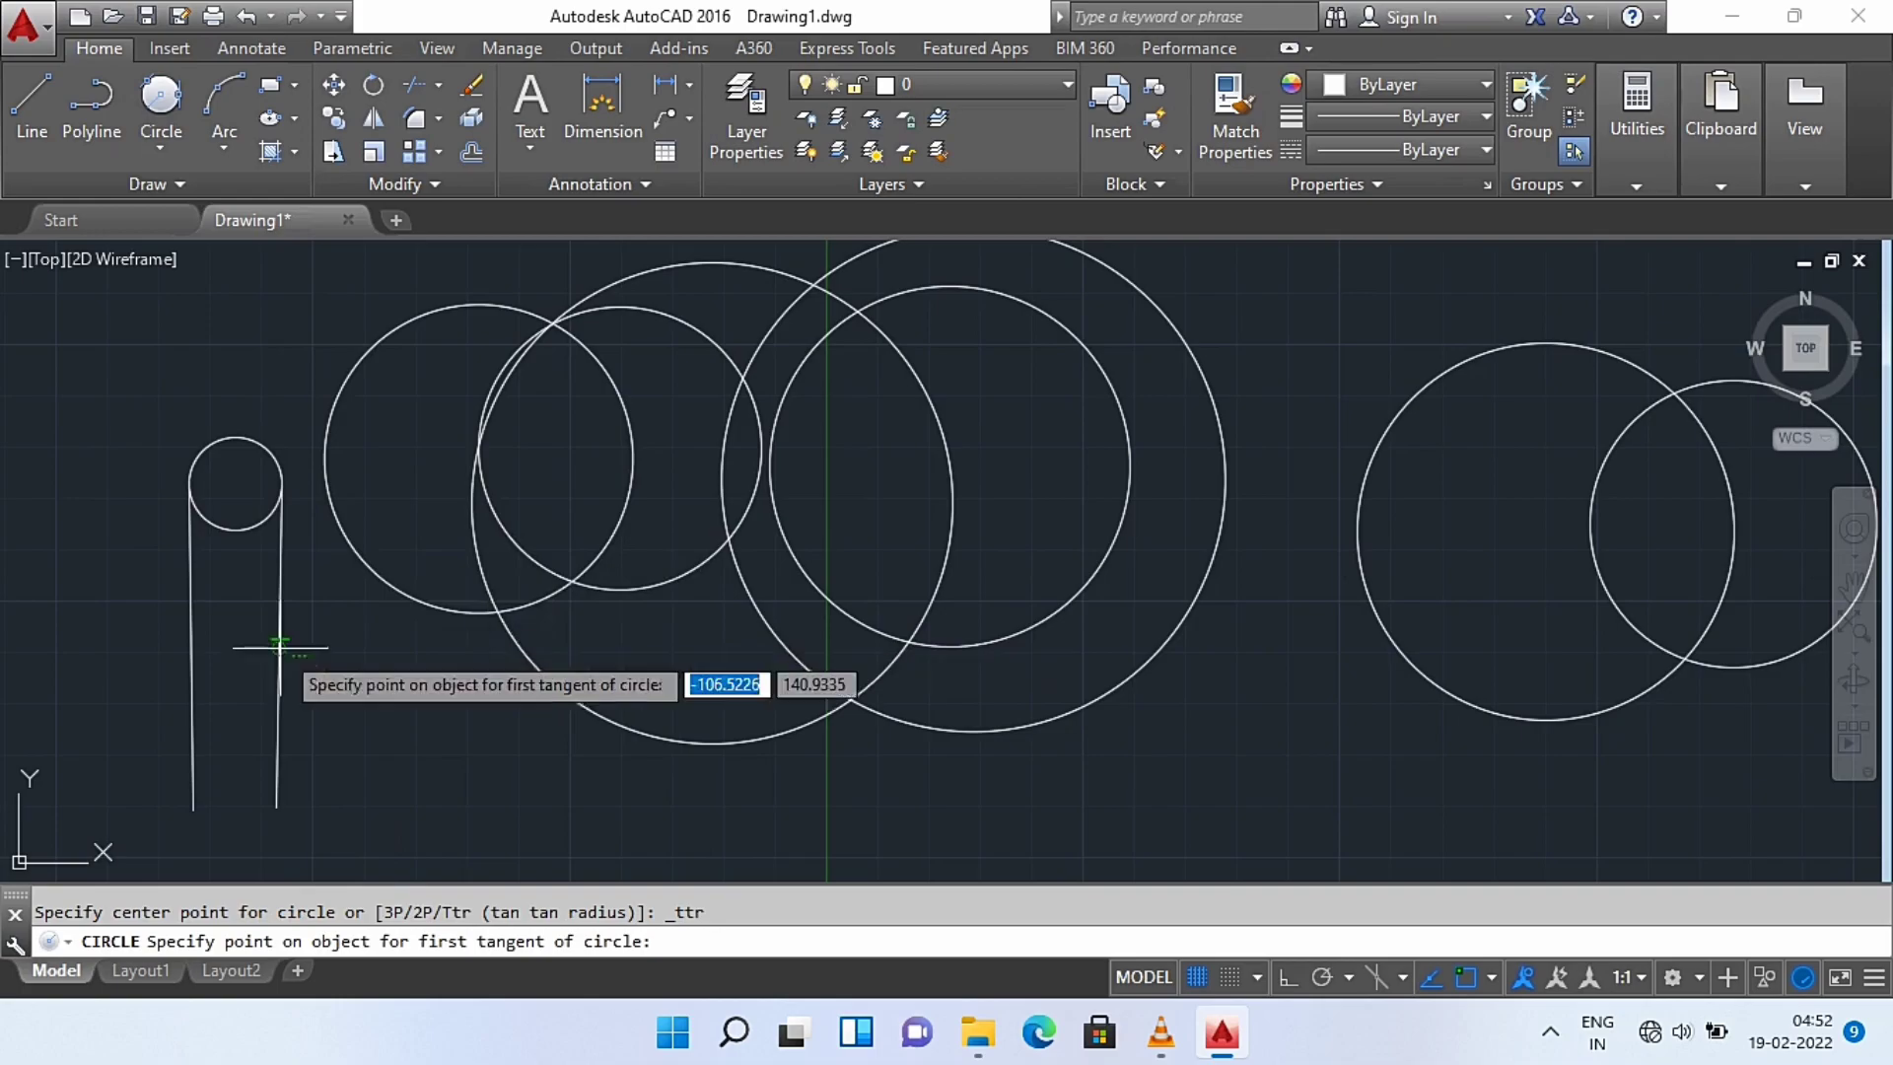
pyautogui.click(419, 599)
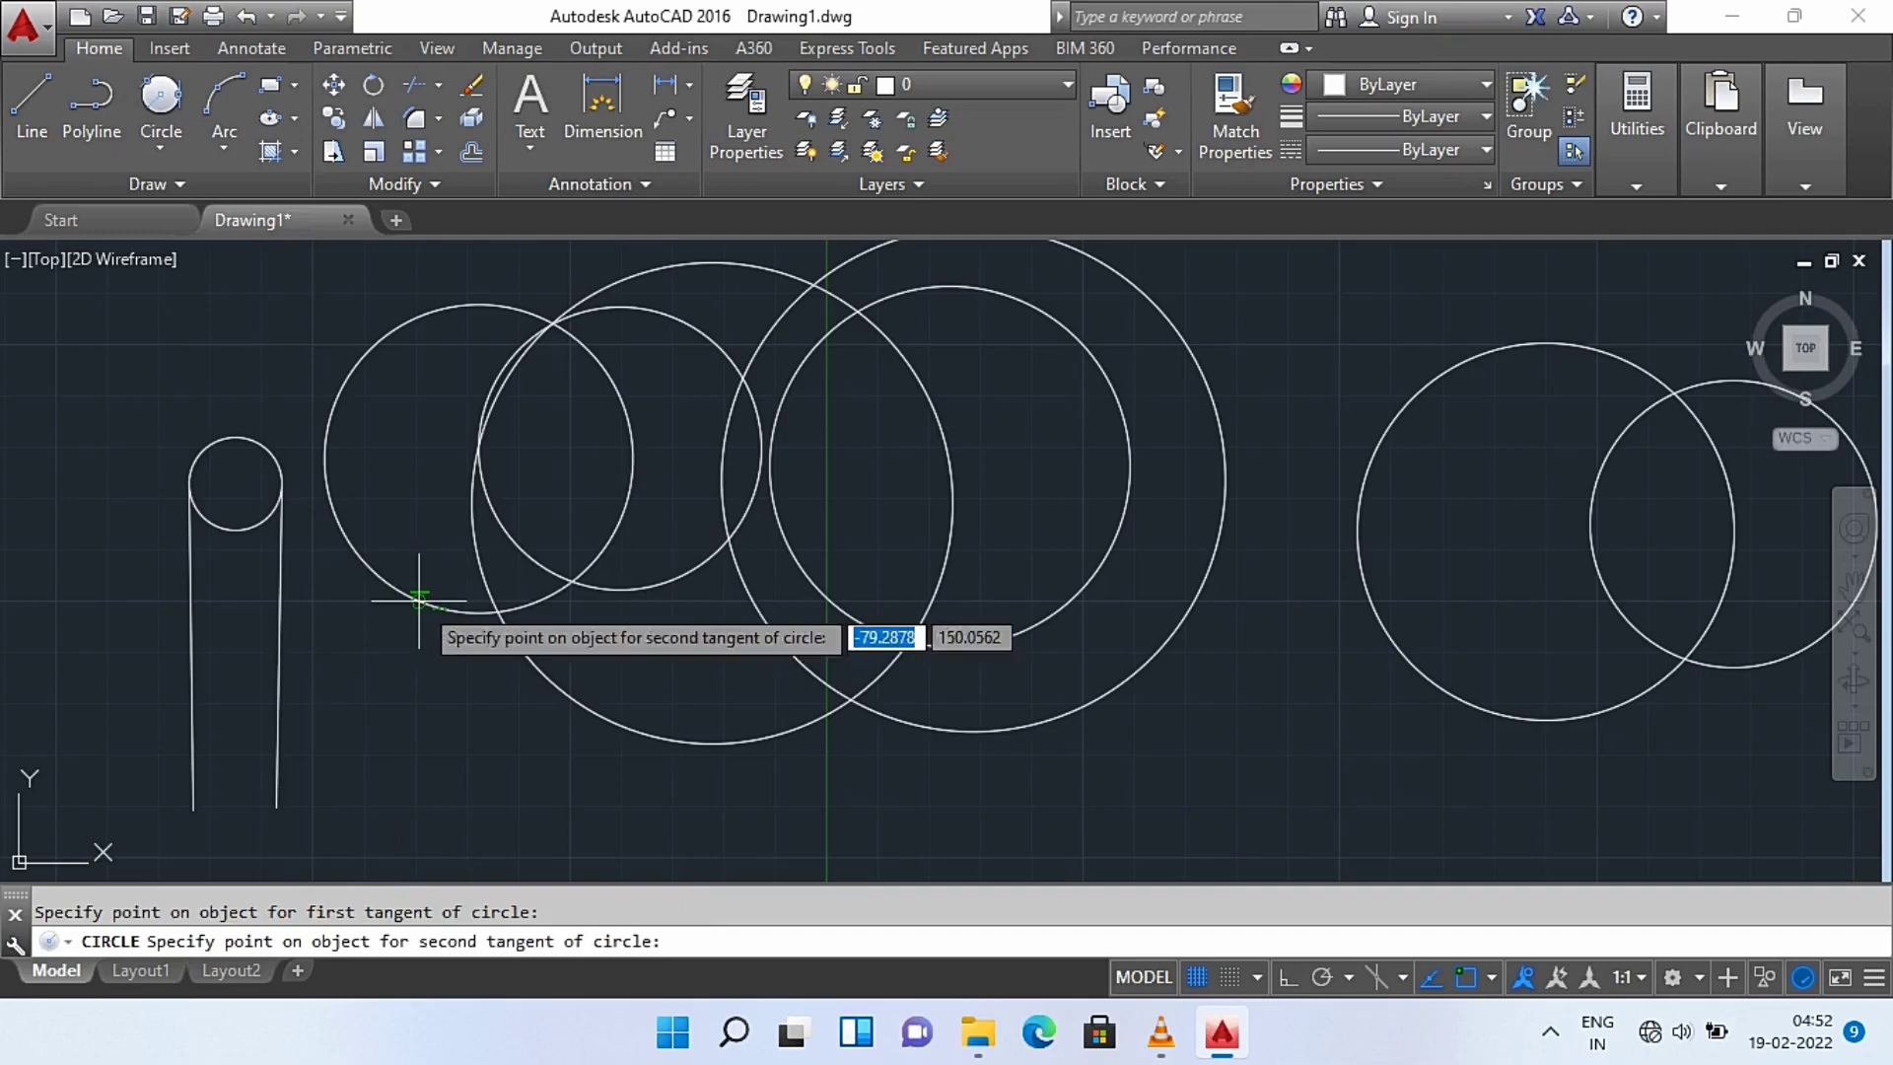
pyautogui.click(280, 614)
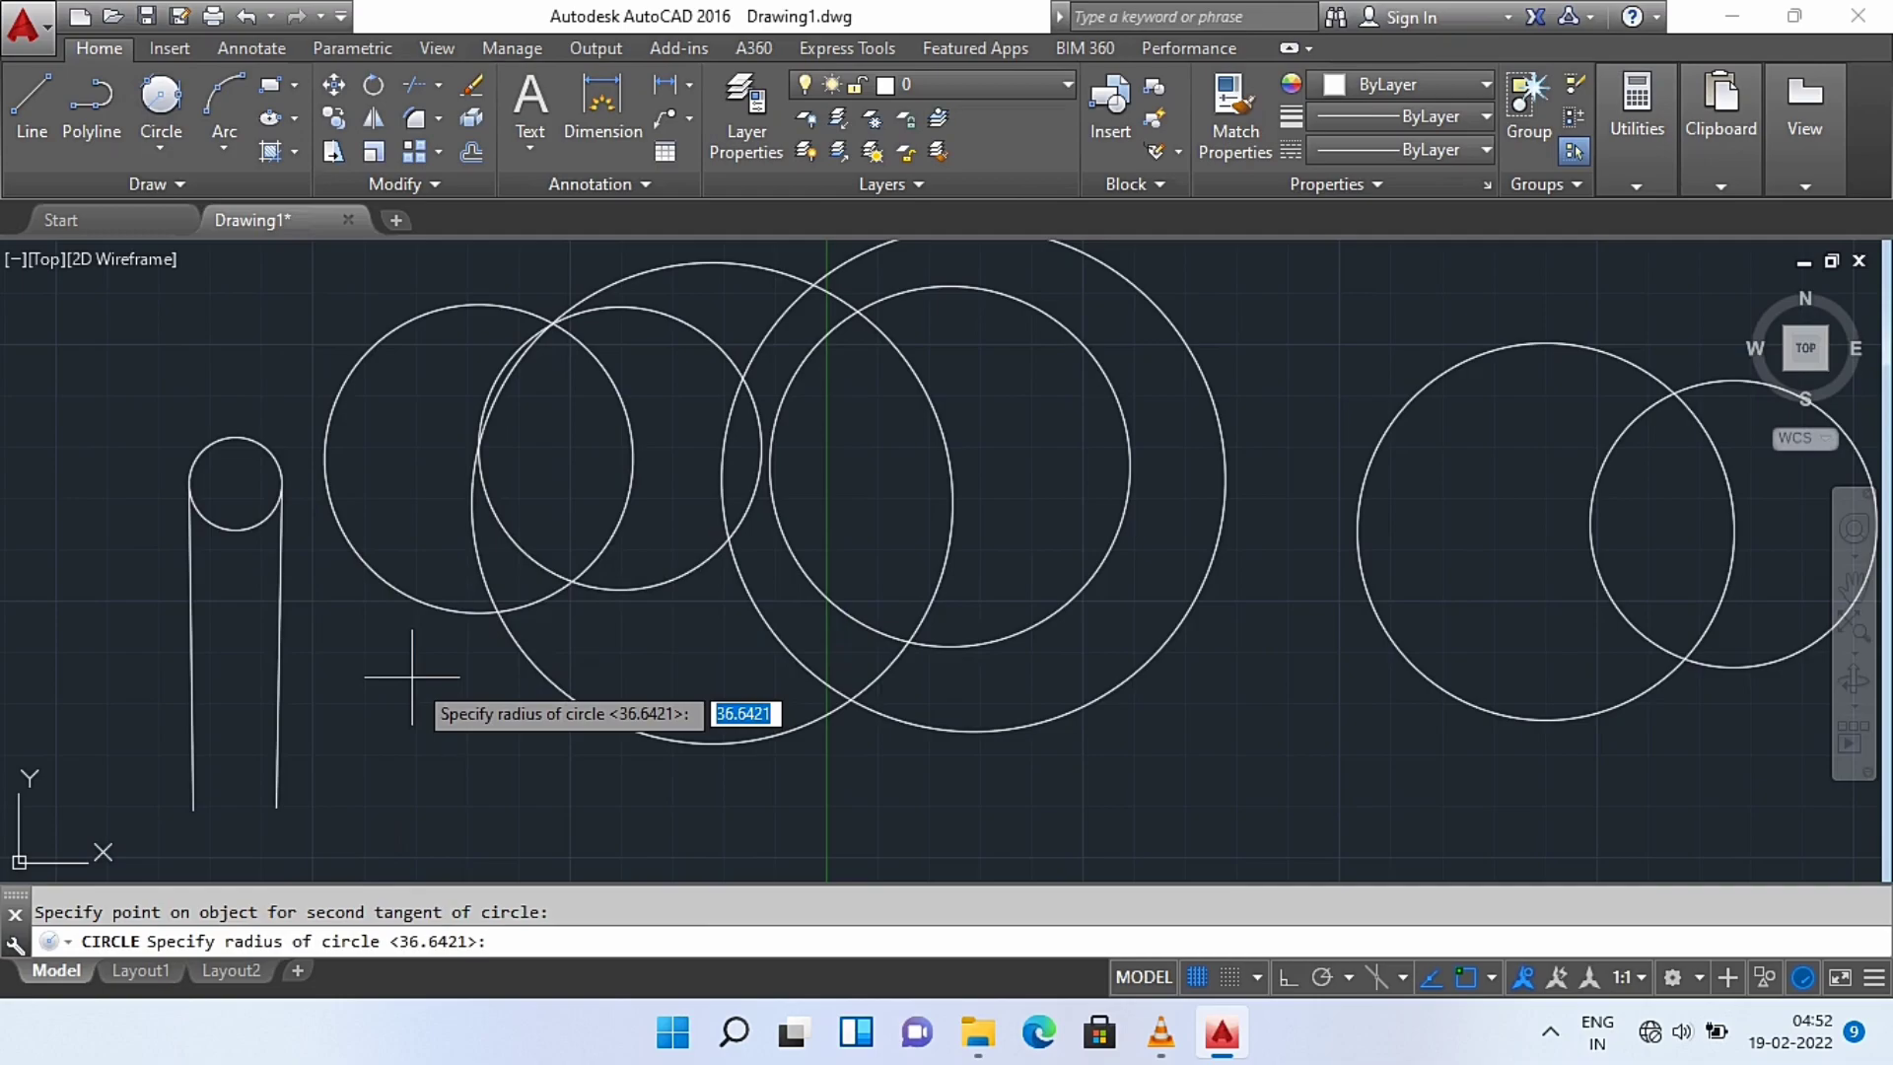
pyautogui.write('45')
pyautogui.press('Return')
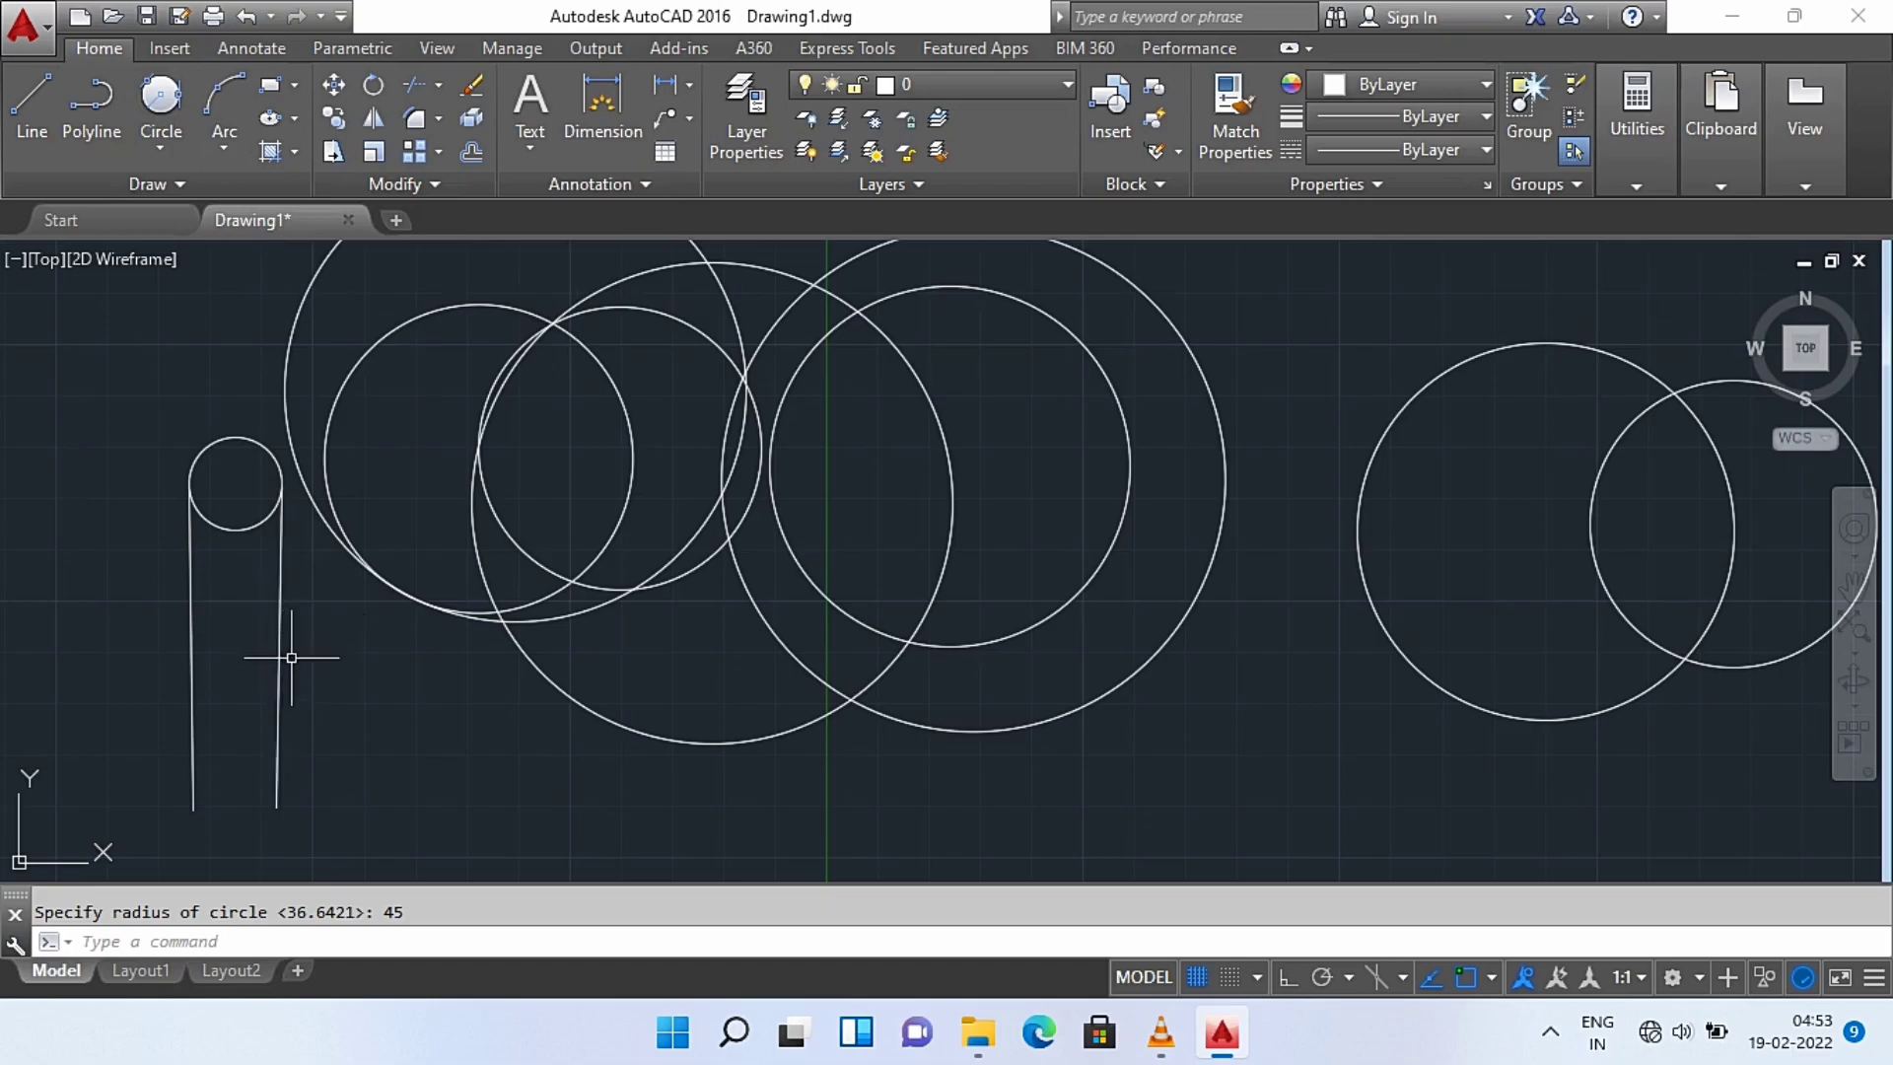
# Step: Draw a centre-radius circle of radius 45 centred on the lower part of the right near-vertical line
pyautogui.rightClick(278, 717)
pyautogui.click(326, 760)
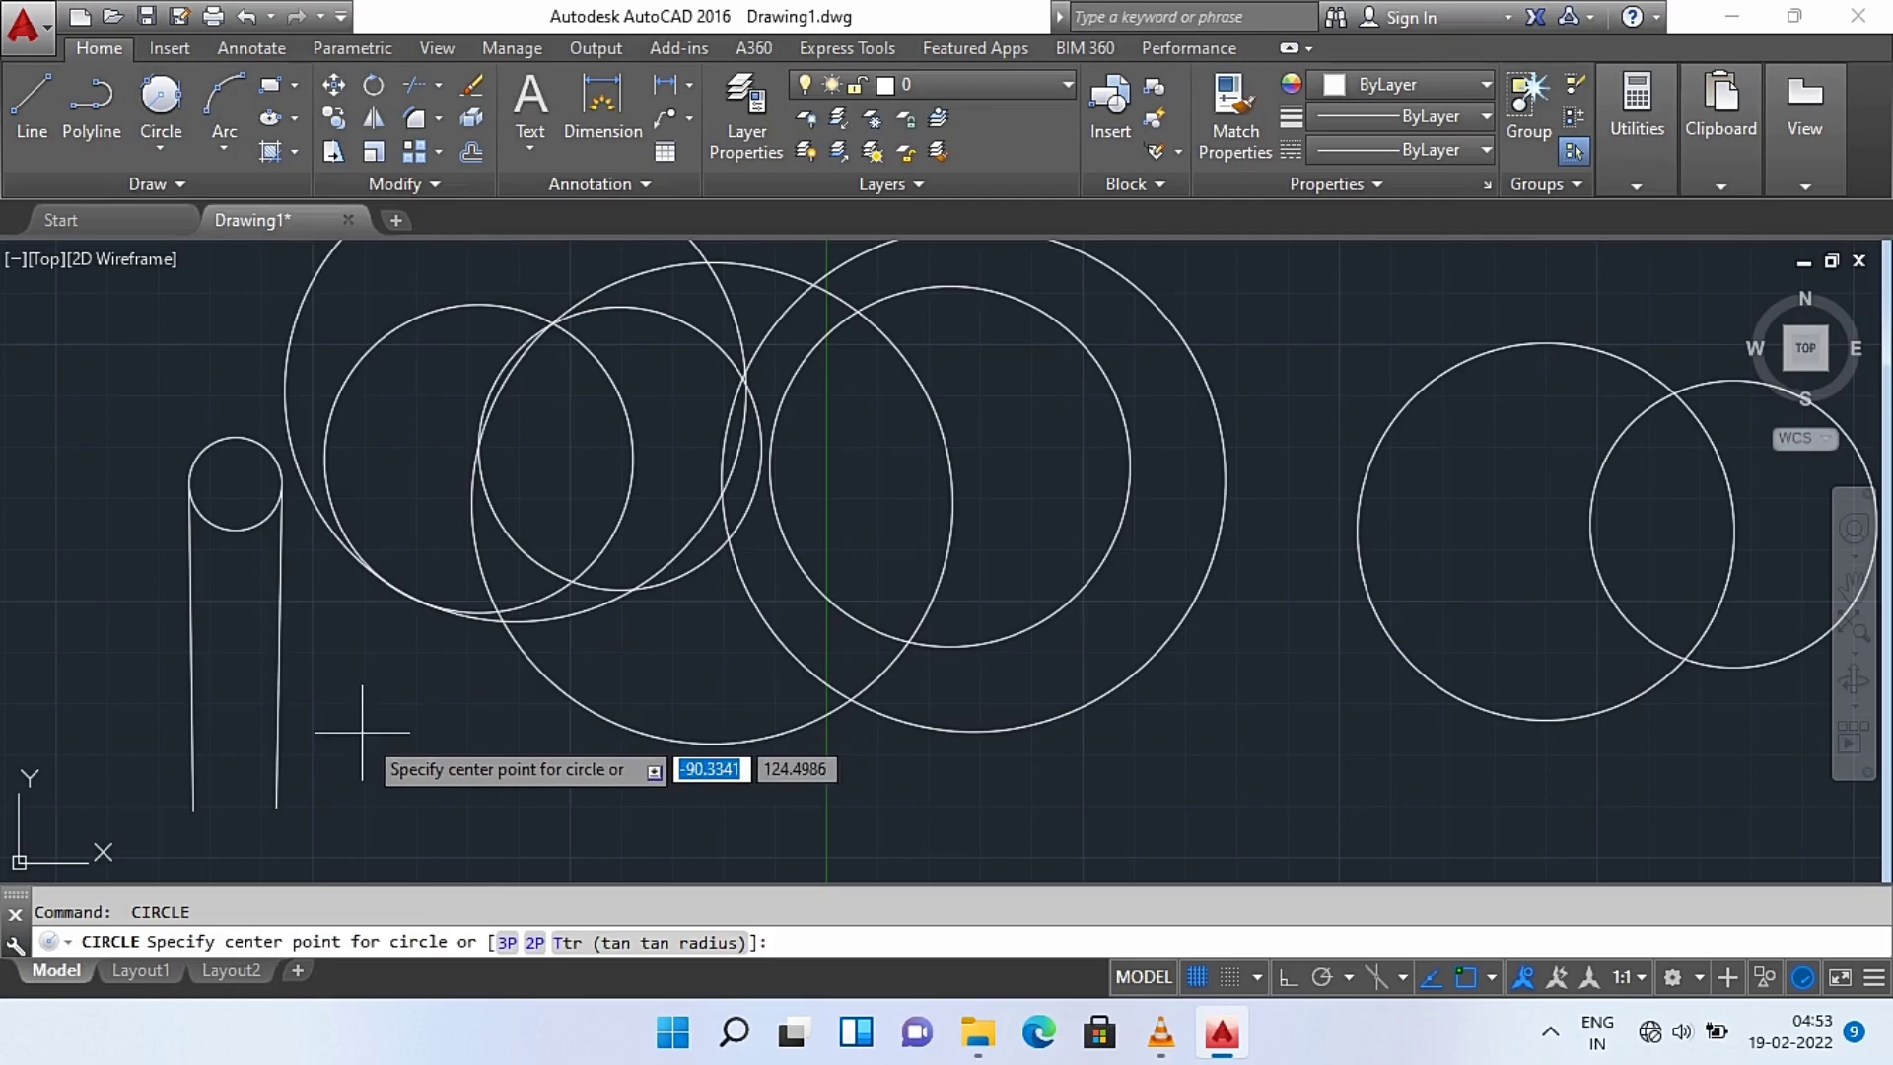
pyautogui.click(278, 750)
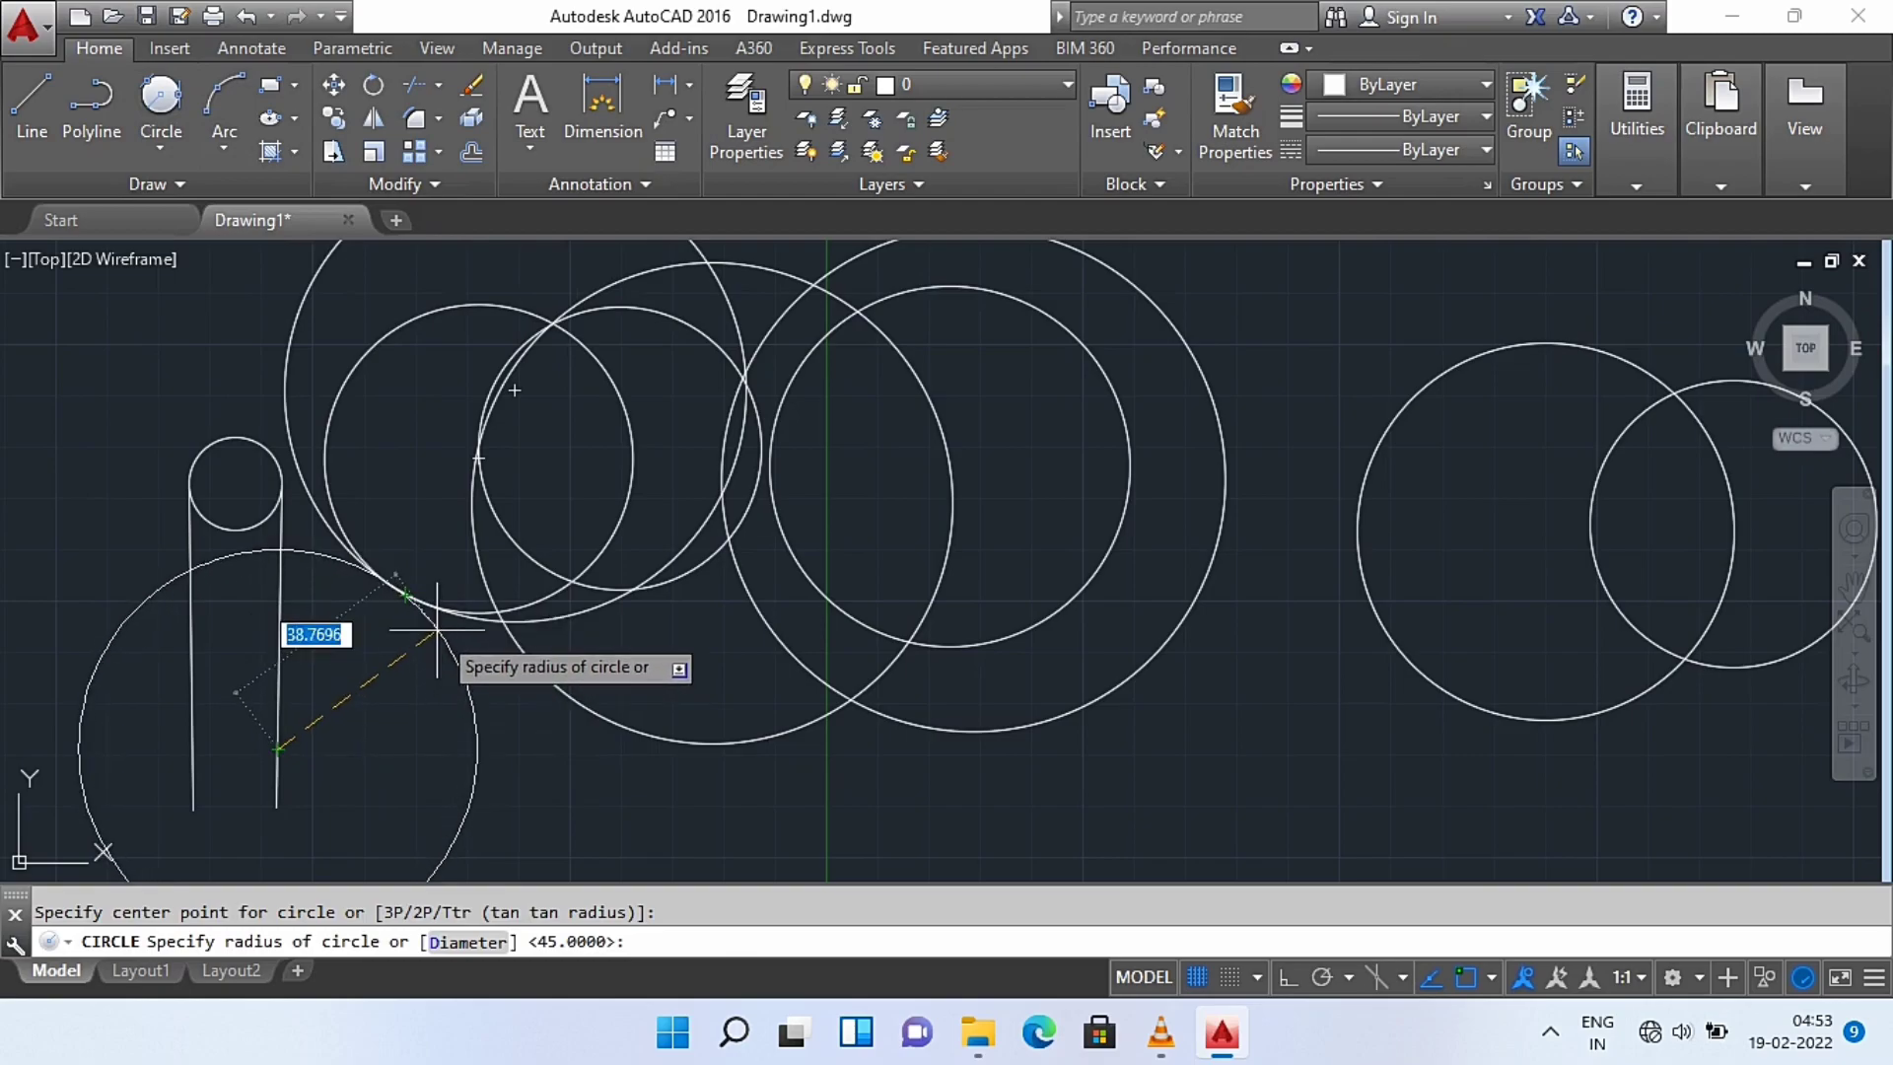
pyautogui.write('45')
pyautogui.press('Return')
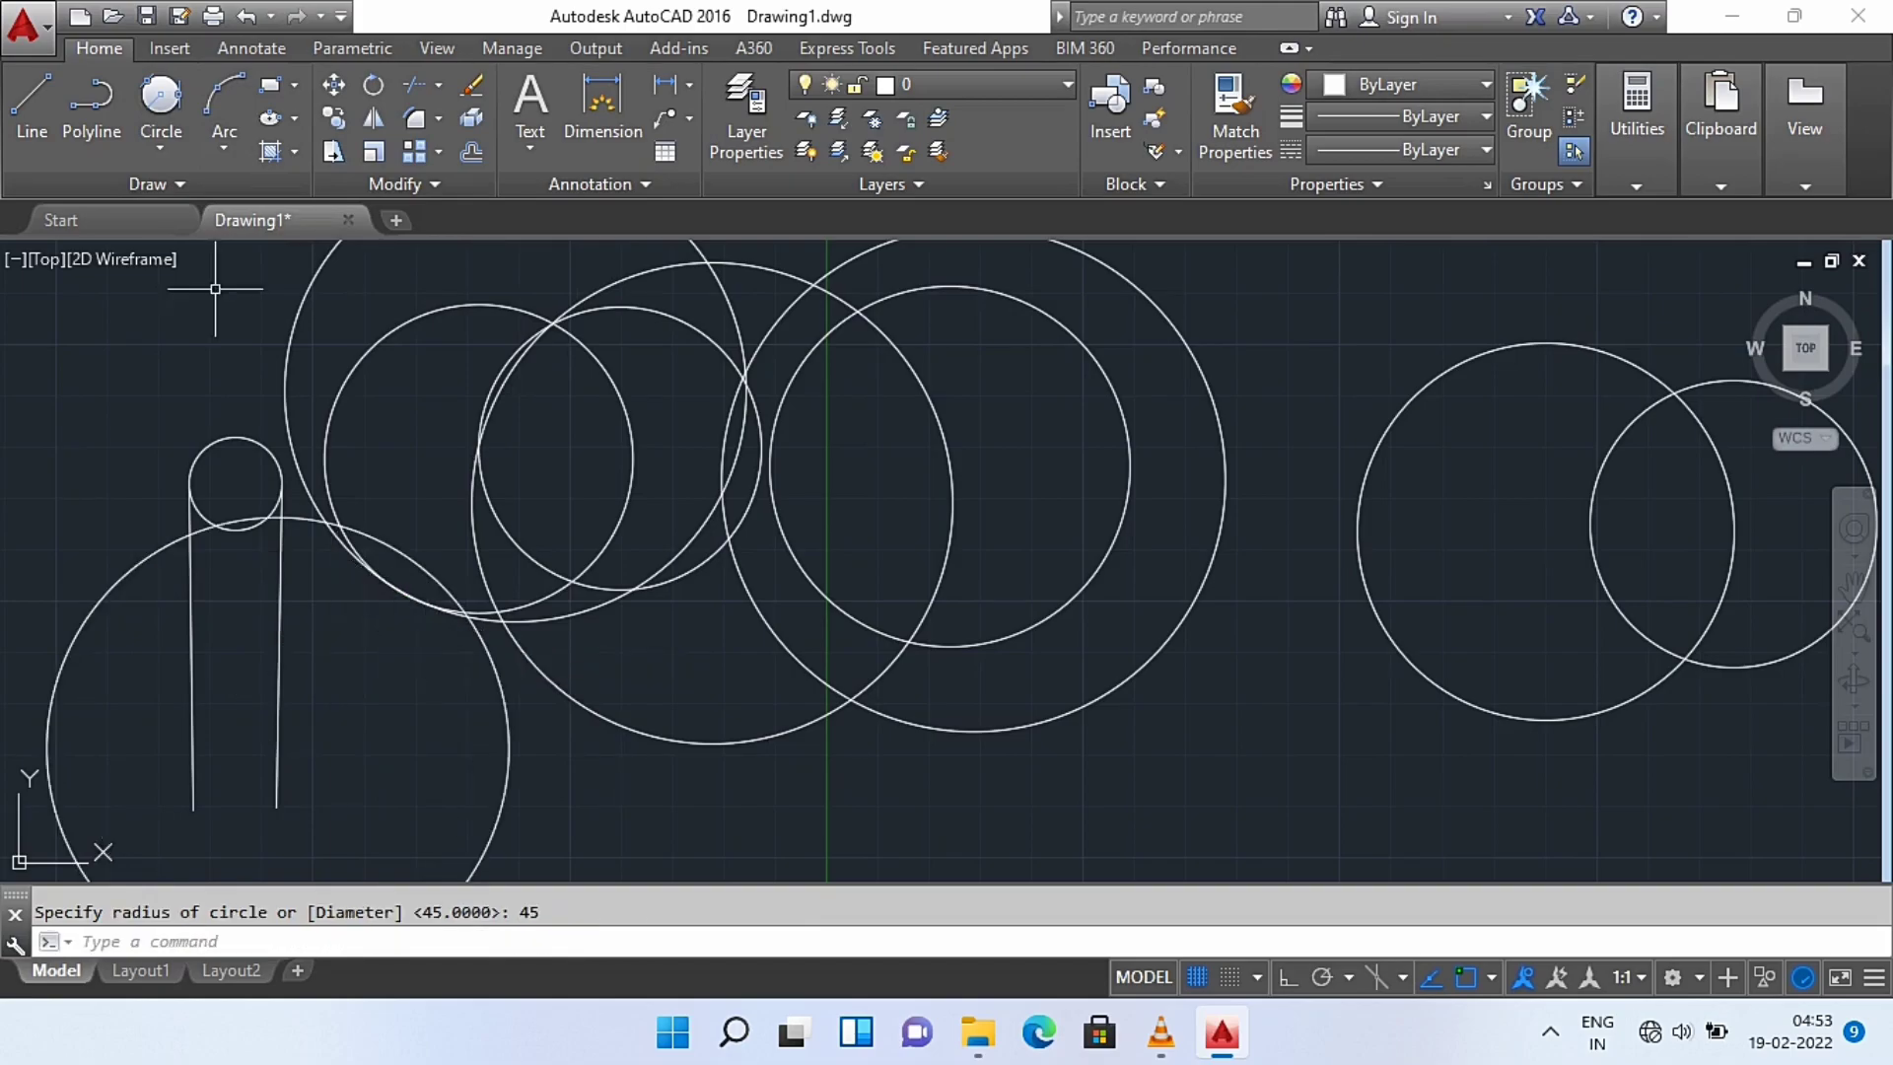
# Step: Draw a Tan, Tan, Radius circle of radius 45 below the gap, tangent to the large middle circle and the larger circle of the right pair
pyautogui.click(160, 148)
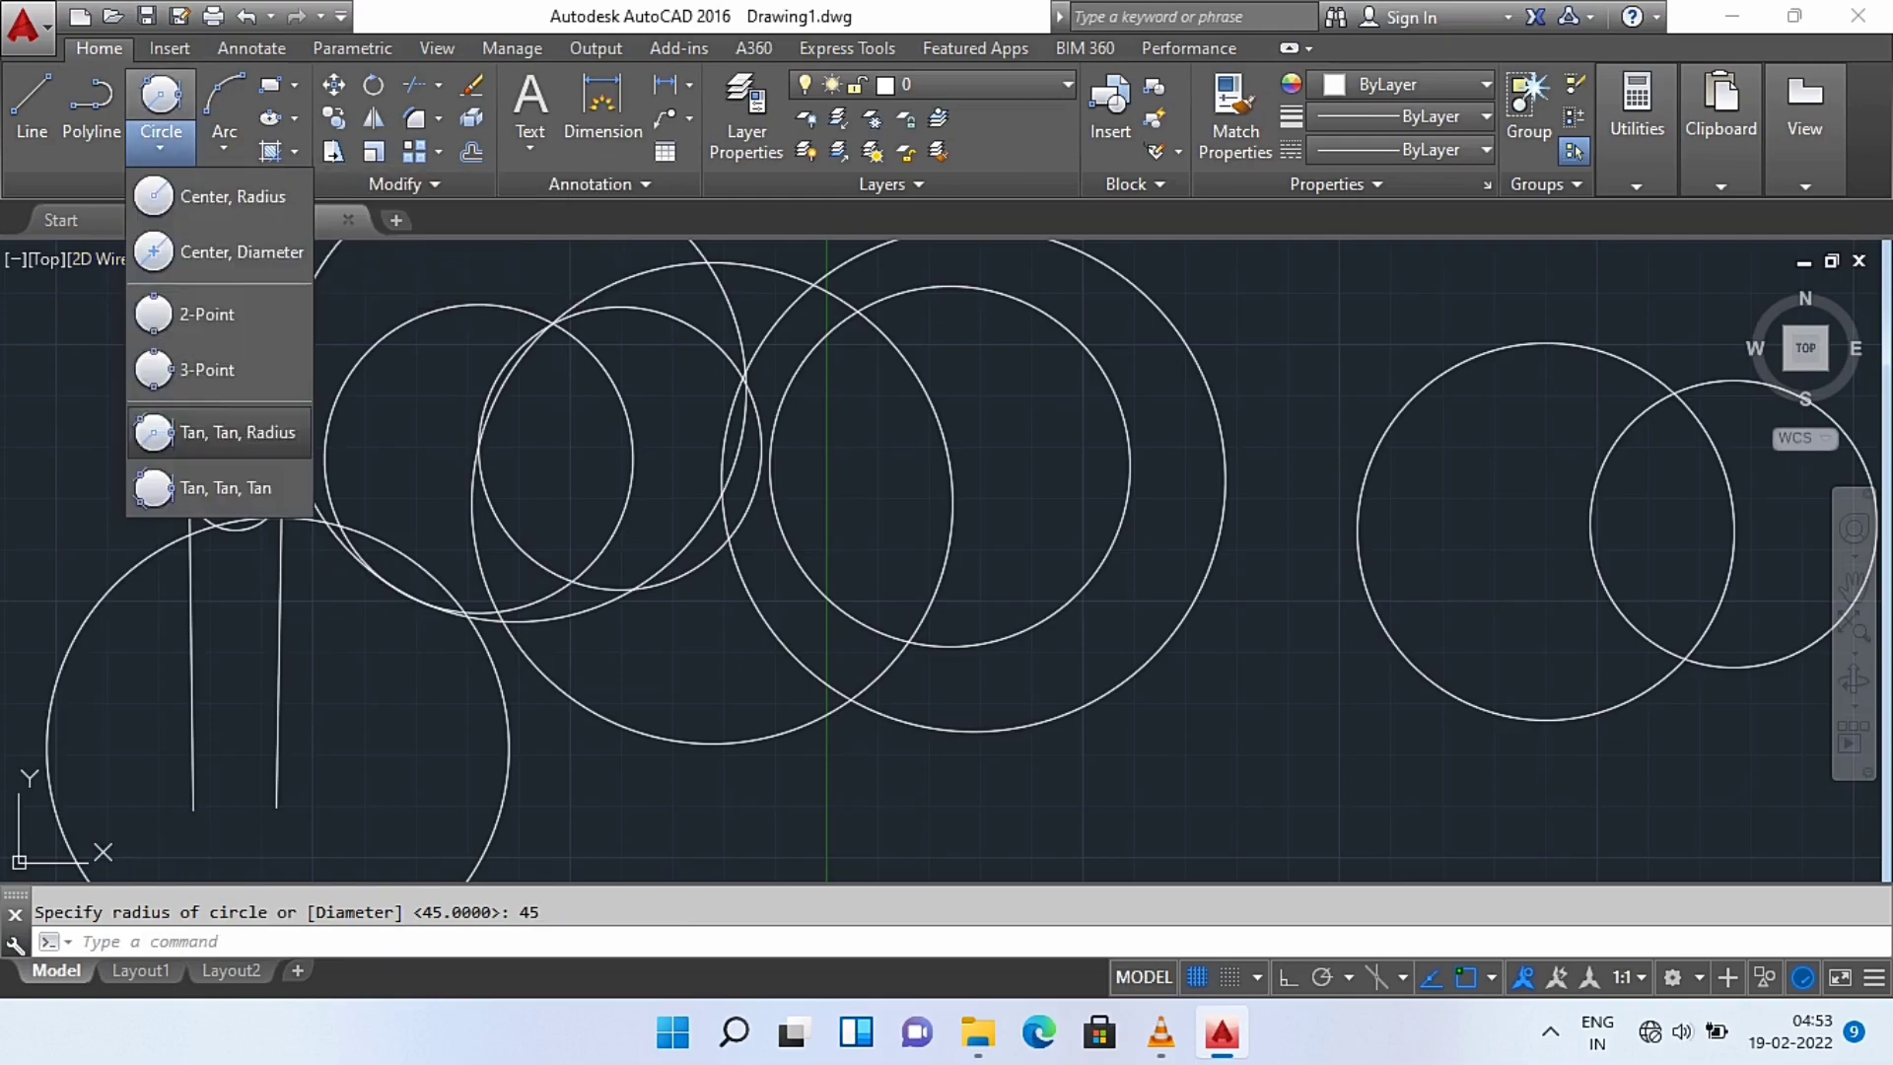
pyautogui.click(222, 432)
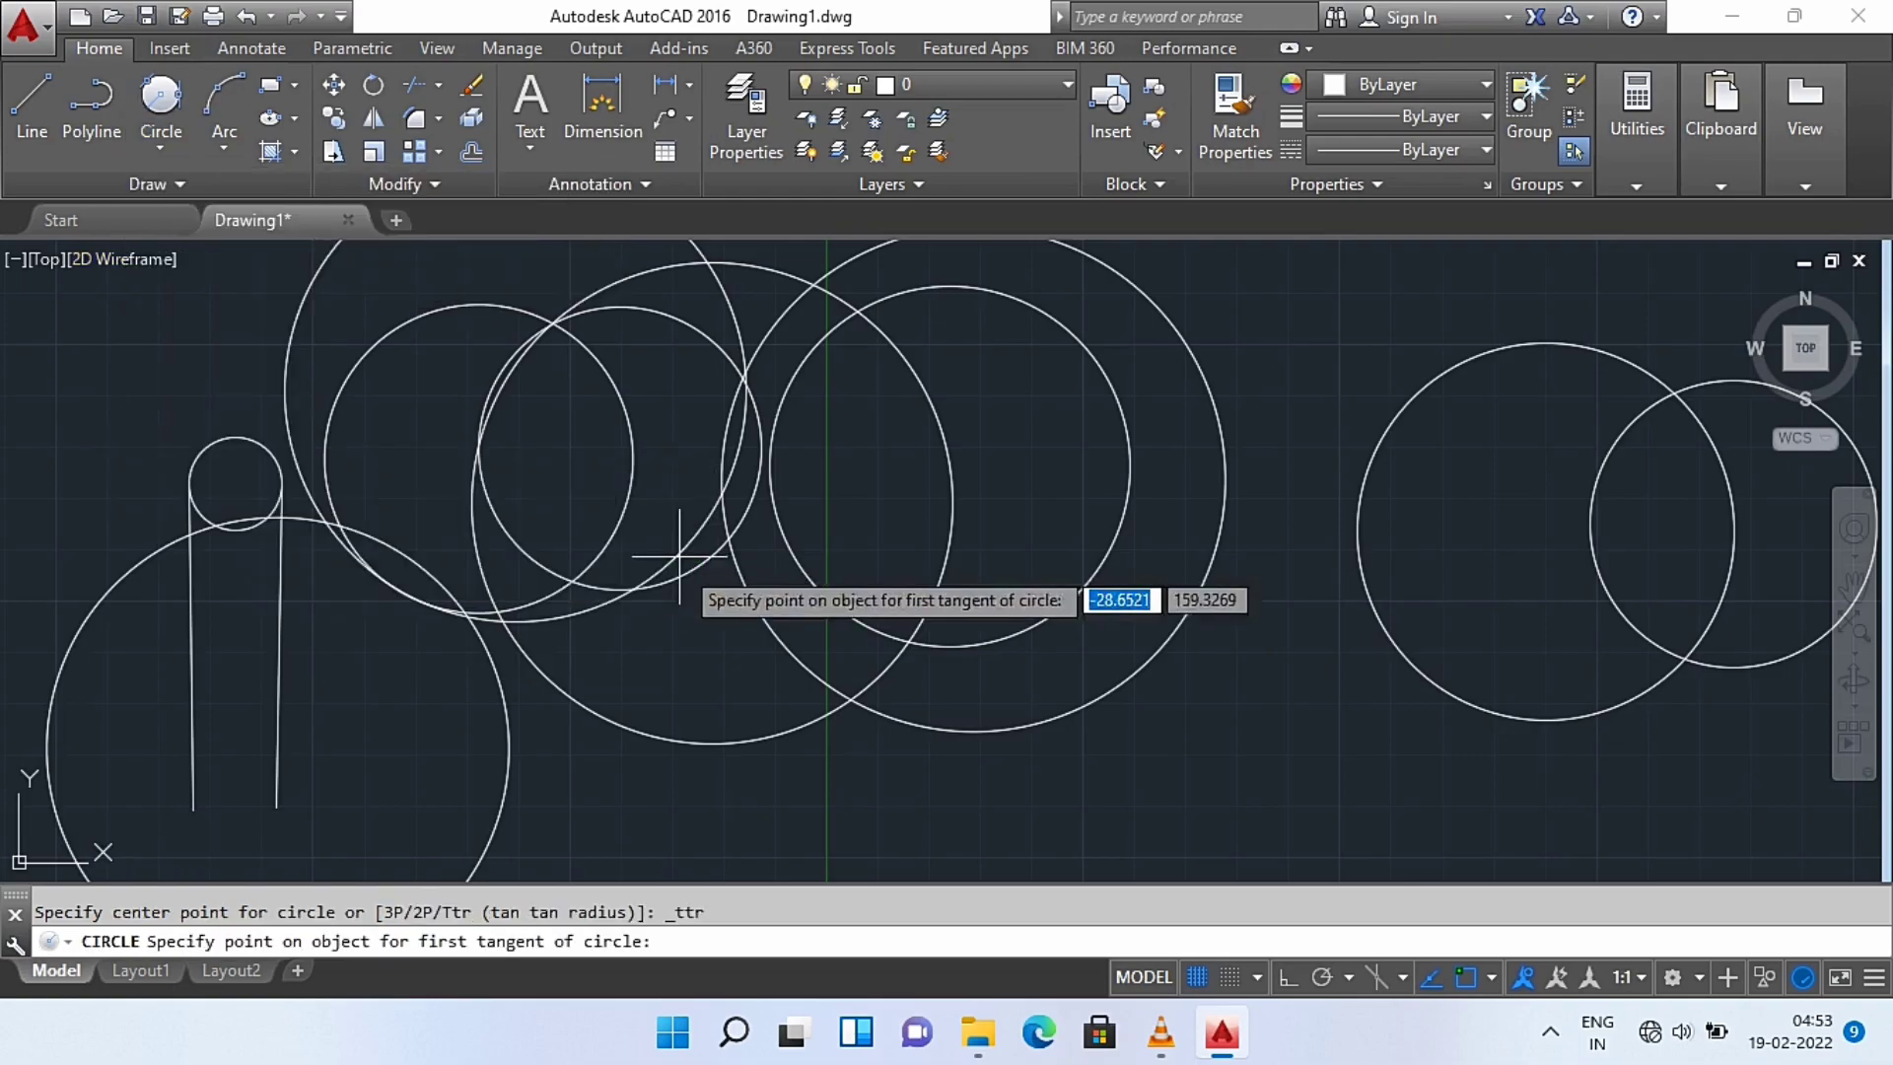
pyautogui.click(1224, 512)
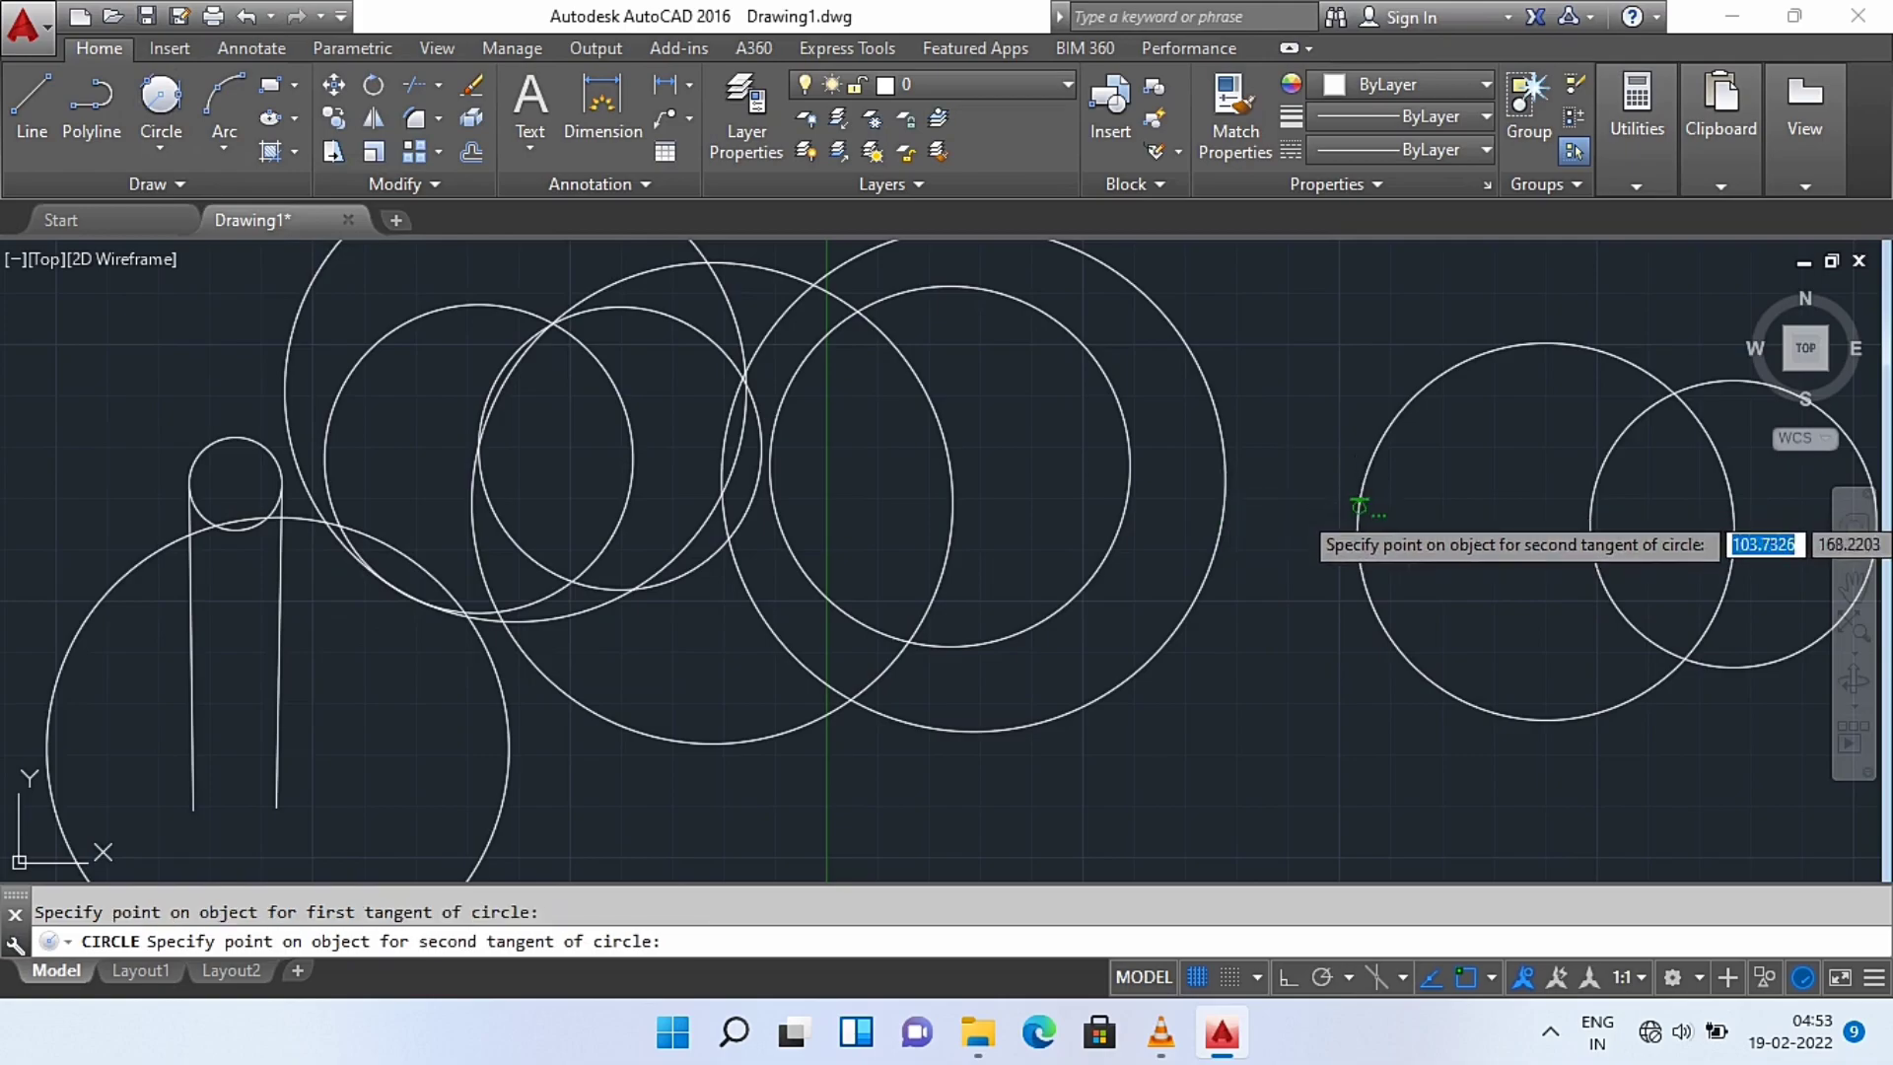
pyautogui.click(1359, 507)
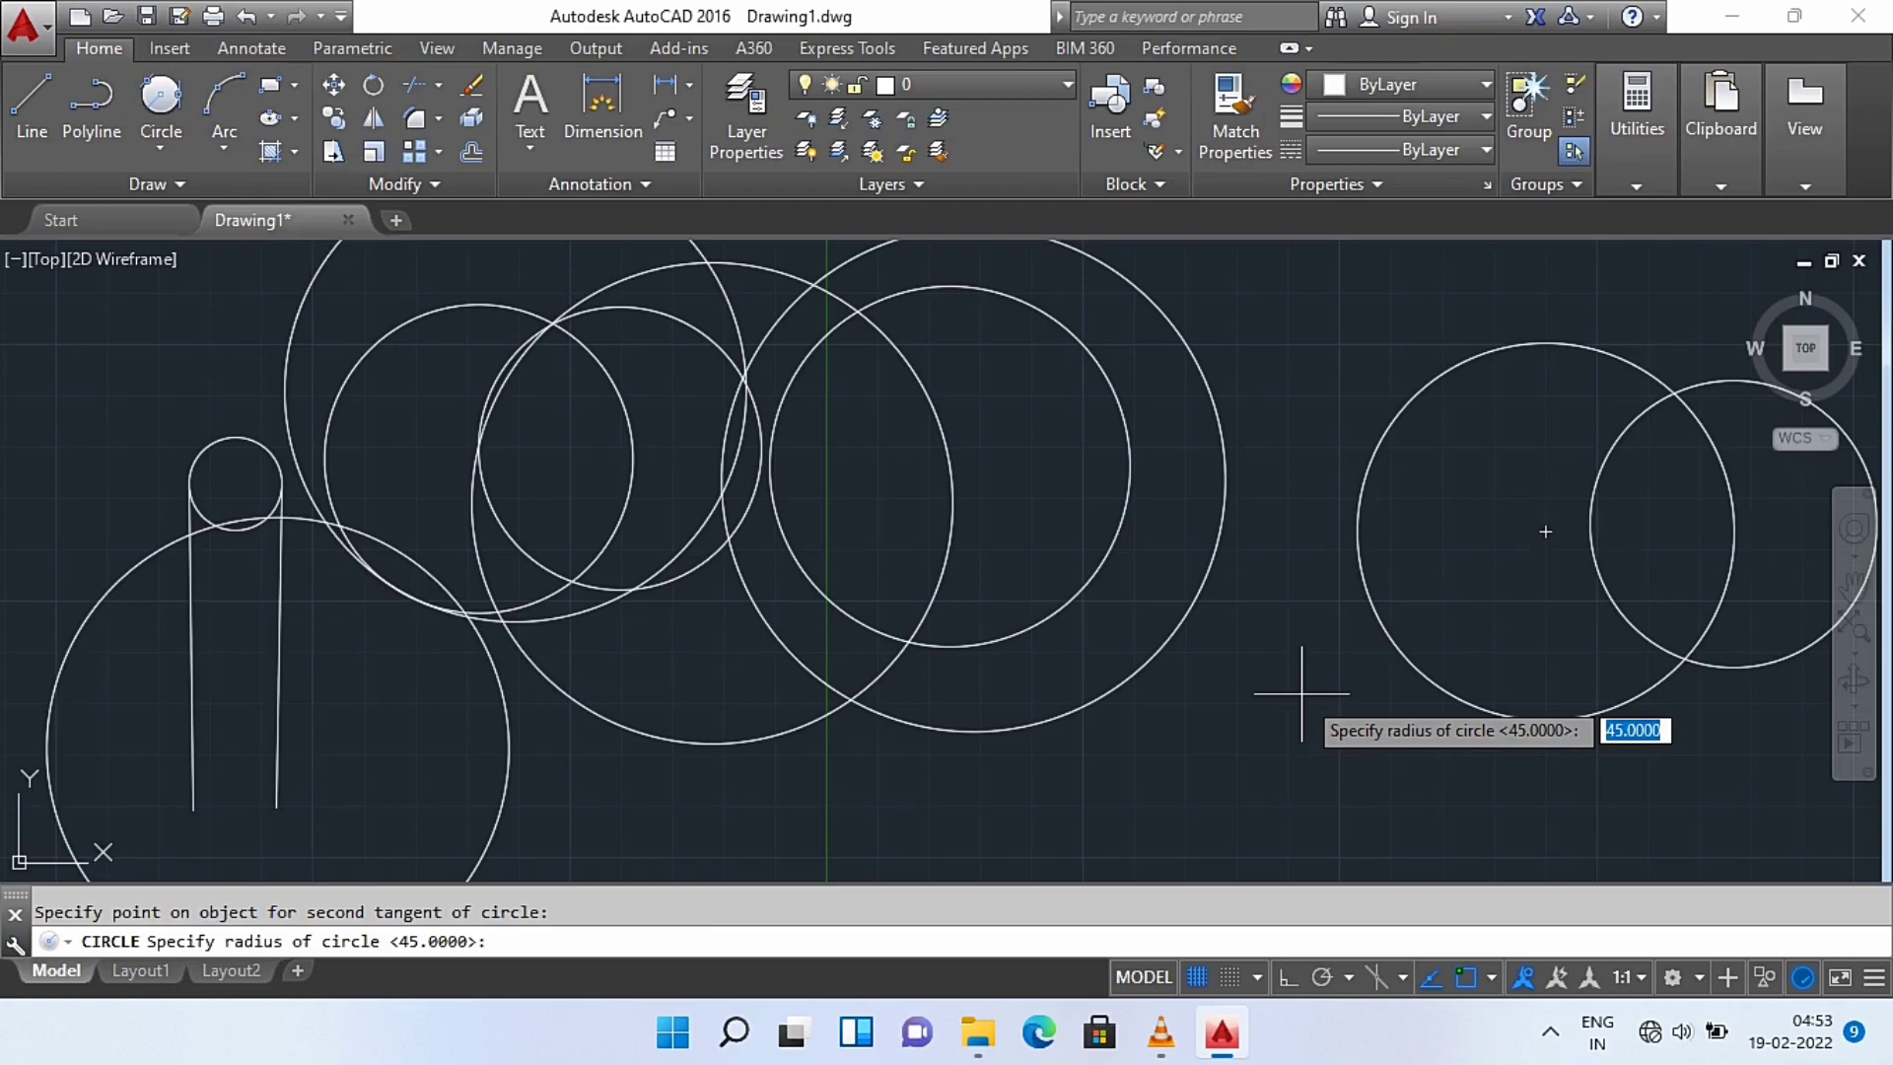
pyautogui.write('45')
pyautogui.press('Return')
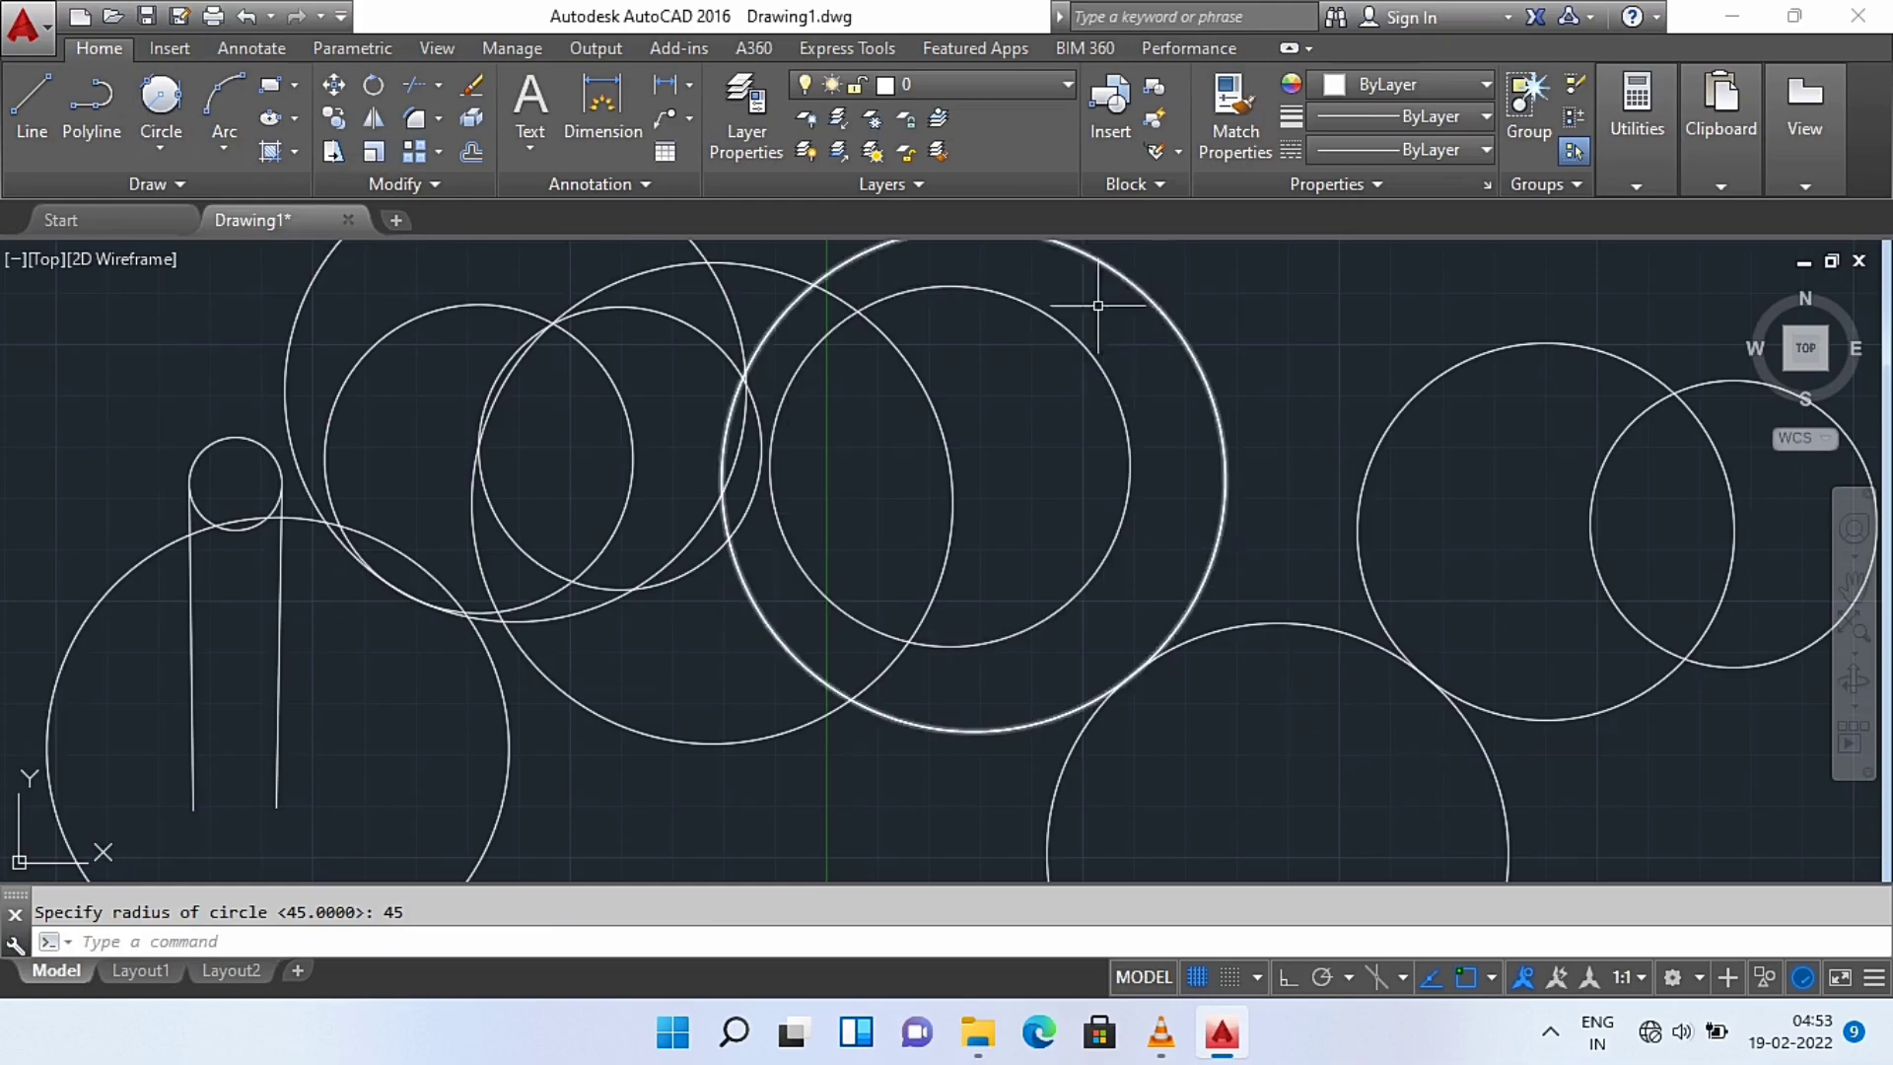
# Step: Draw a Tan, Tan, Radius circle of radius 49 above the gap, tangent to the large middle circle and the larger circle of the right pair
pyautogui.click(160, 146)
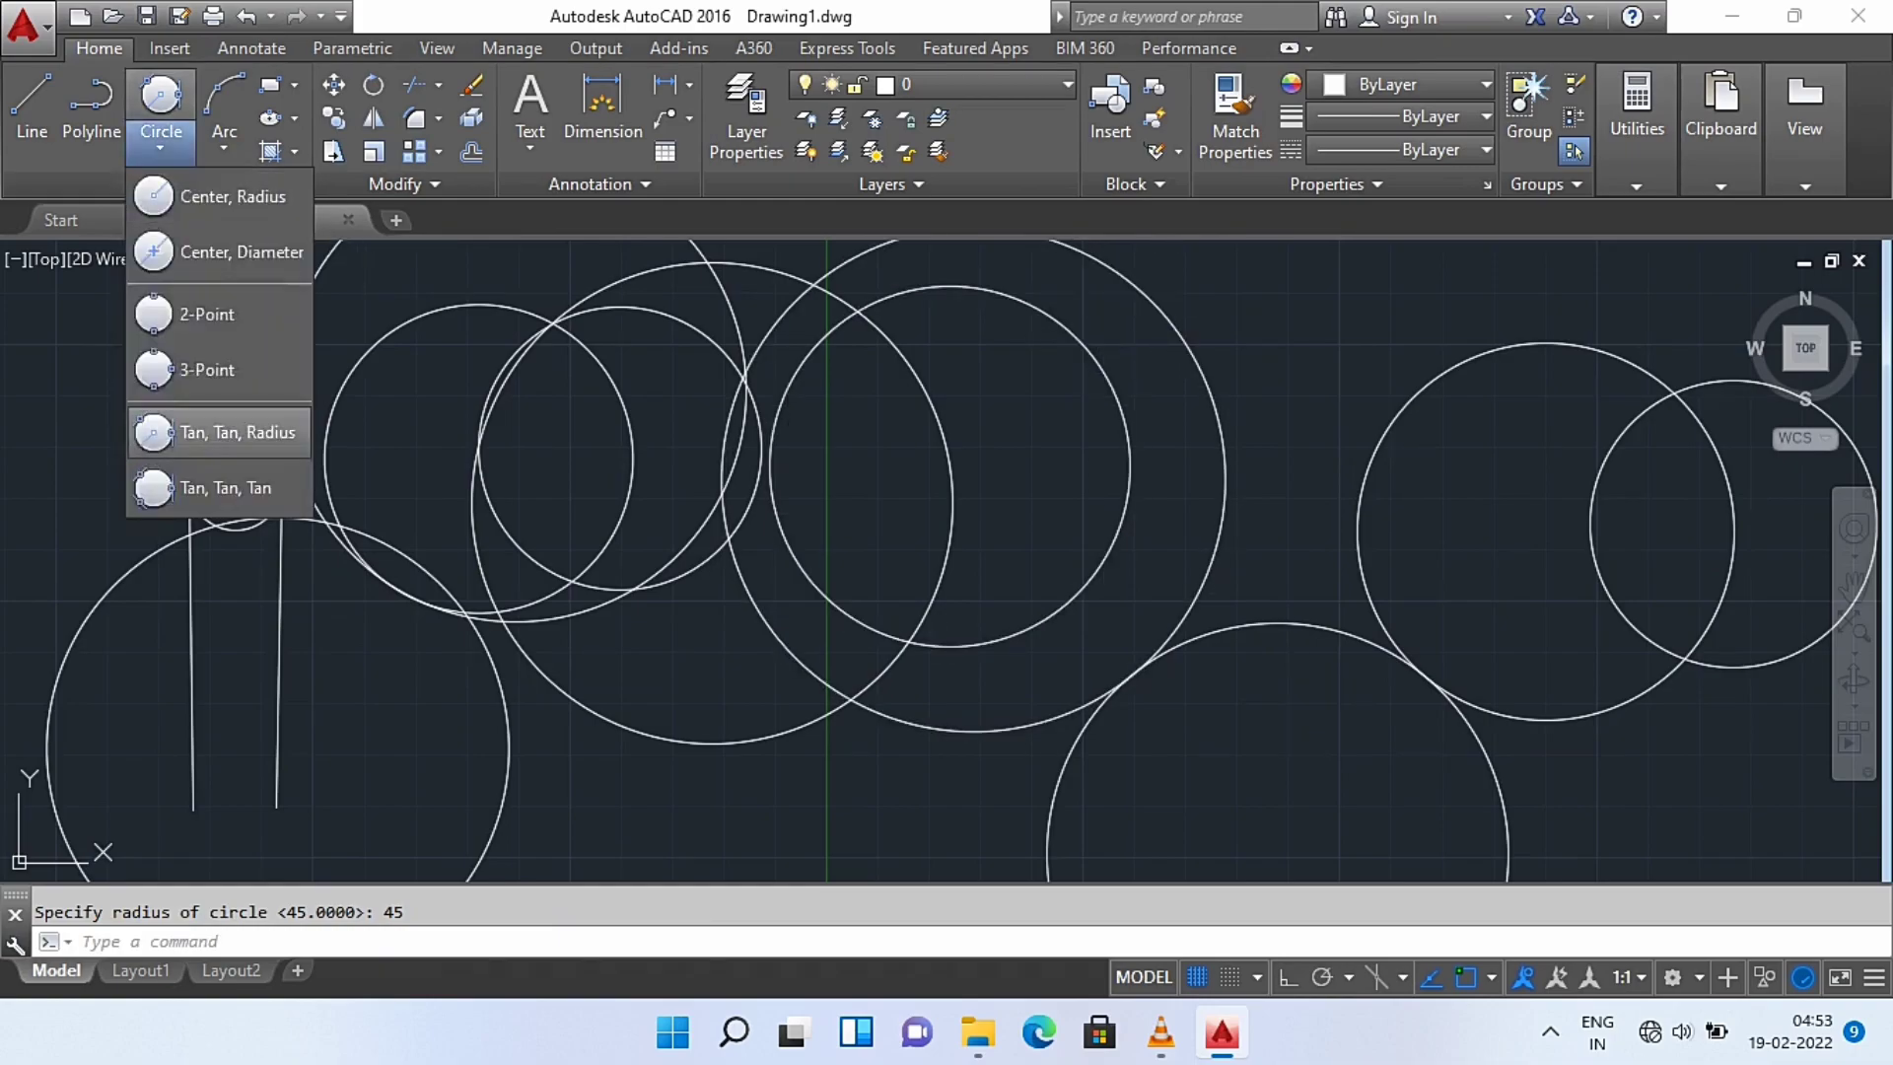
pyautogui.click(258, 430)
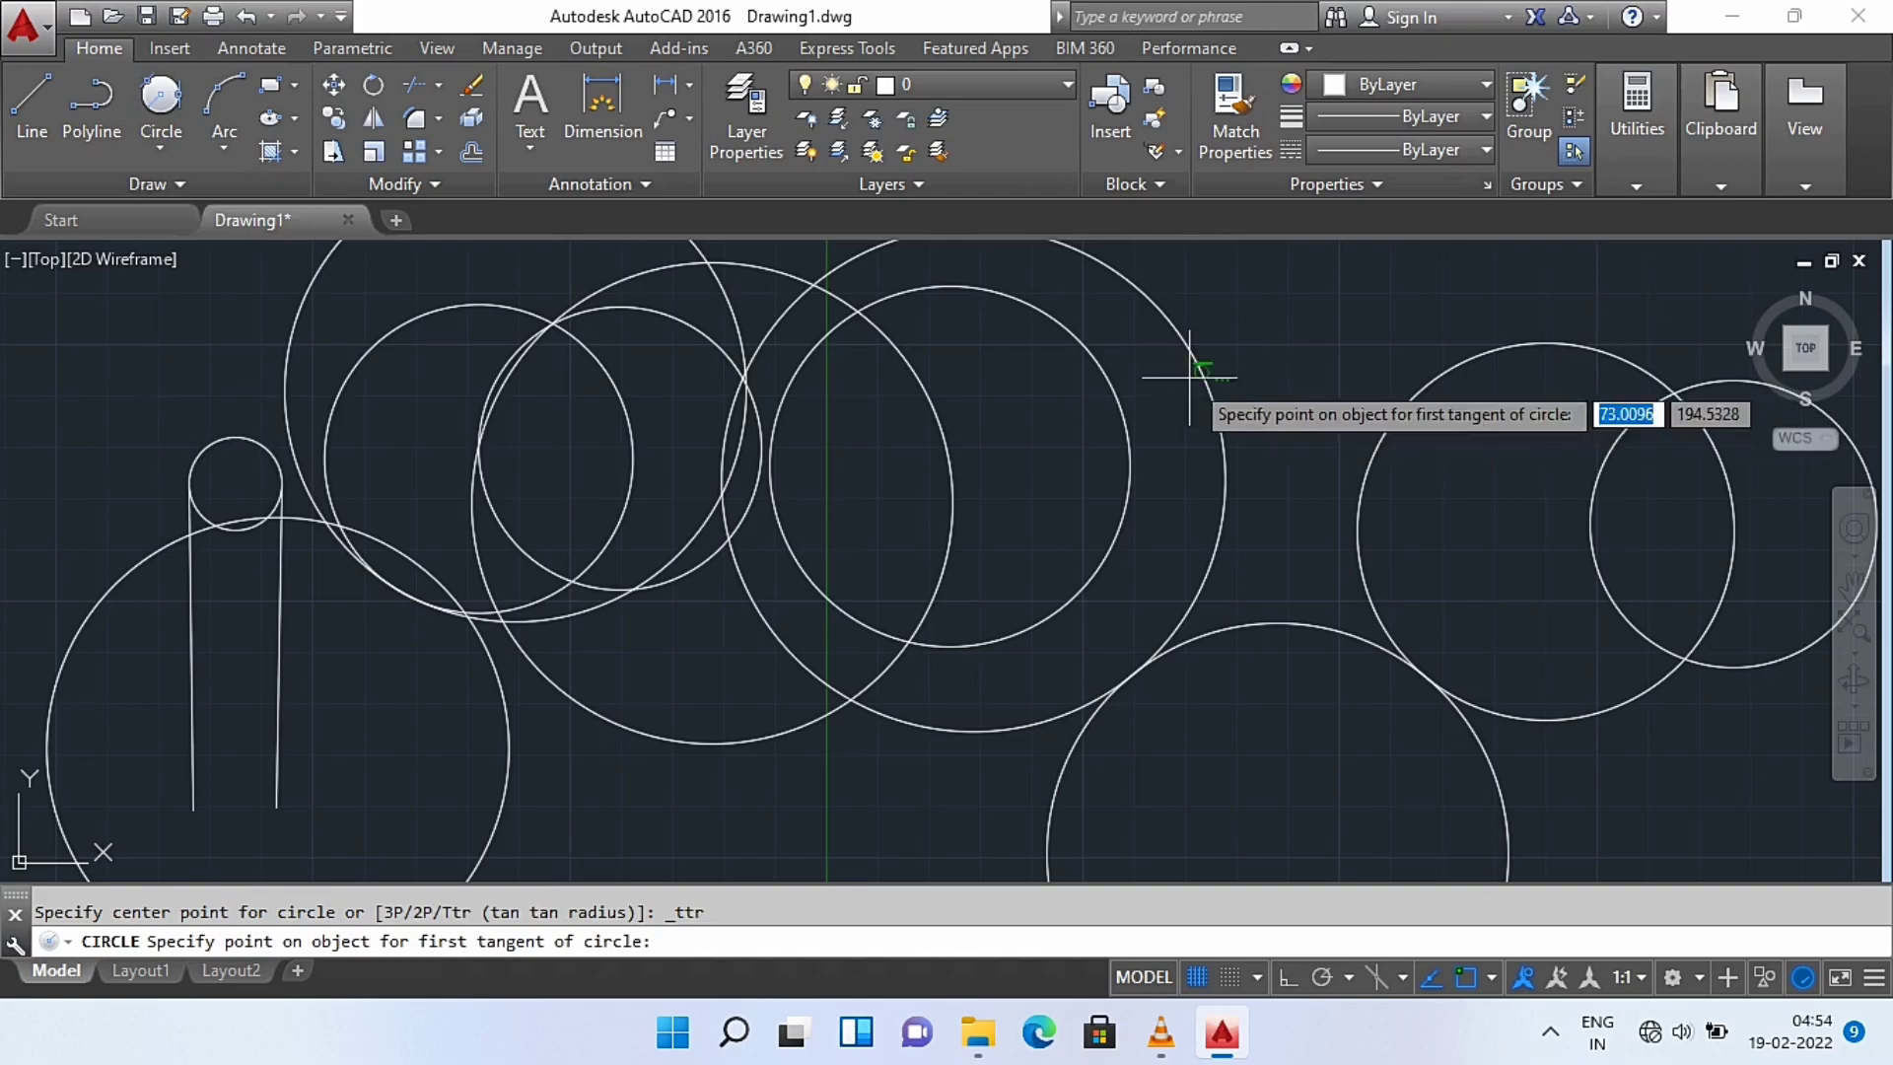
pyautogui.click(1270, 387)
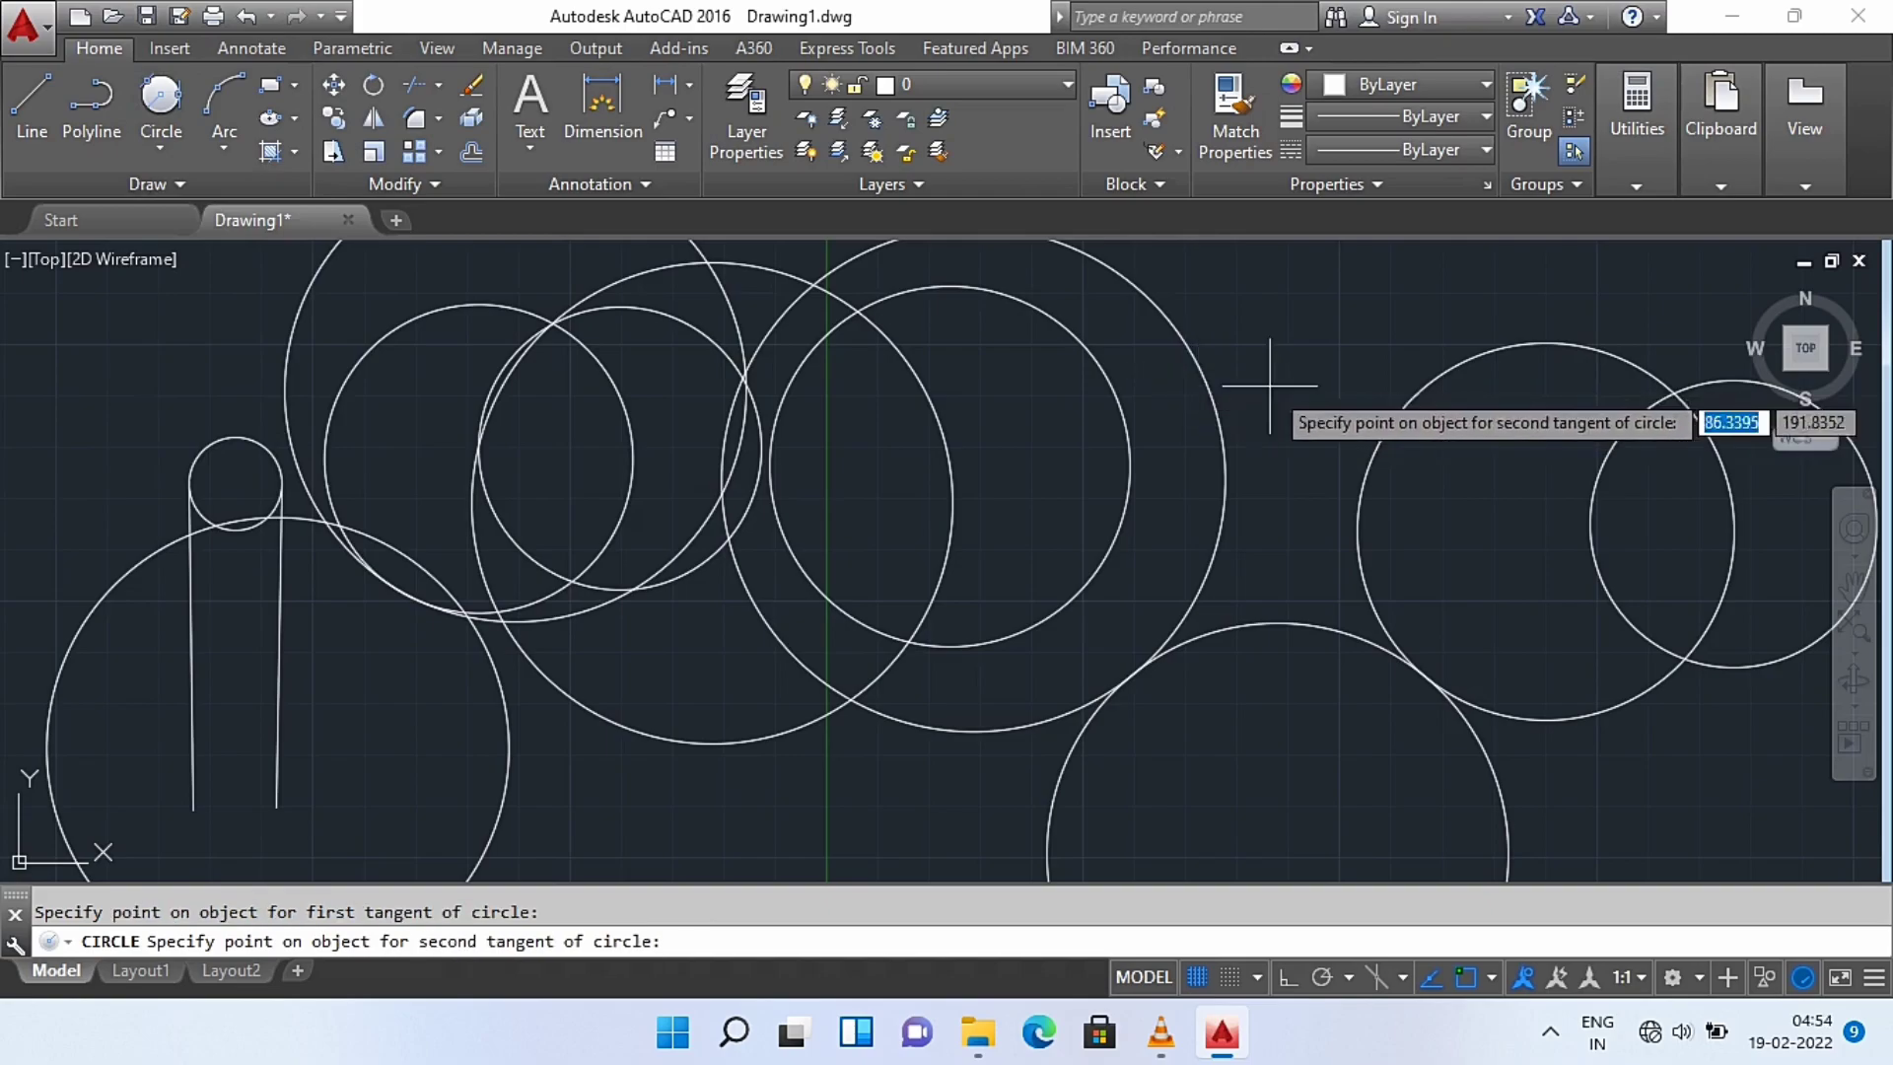
pyautogui.click(1409, 405)
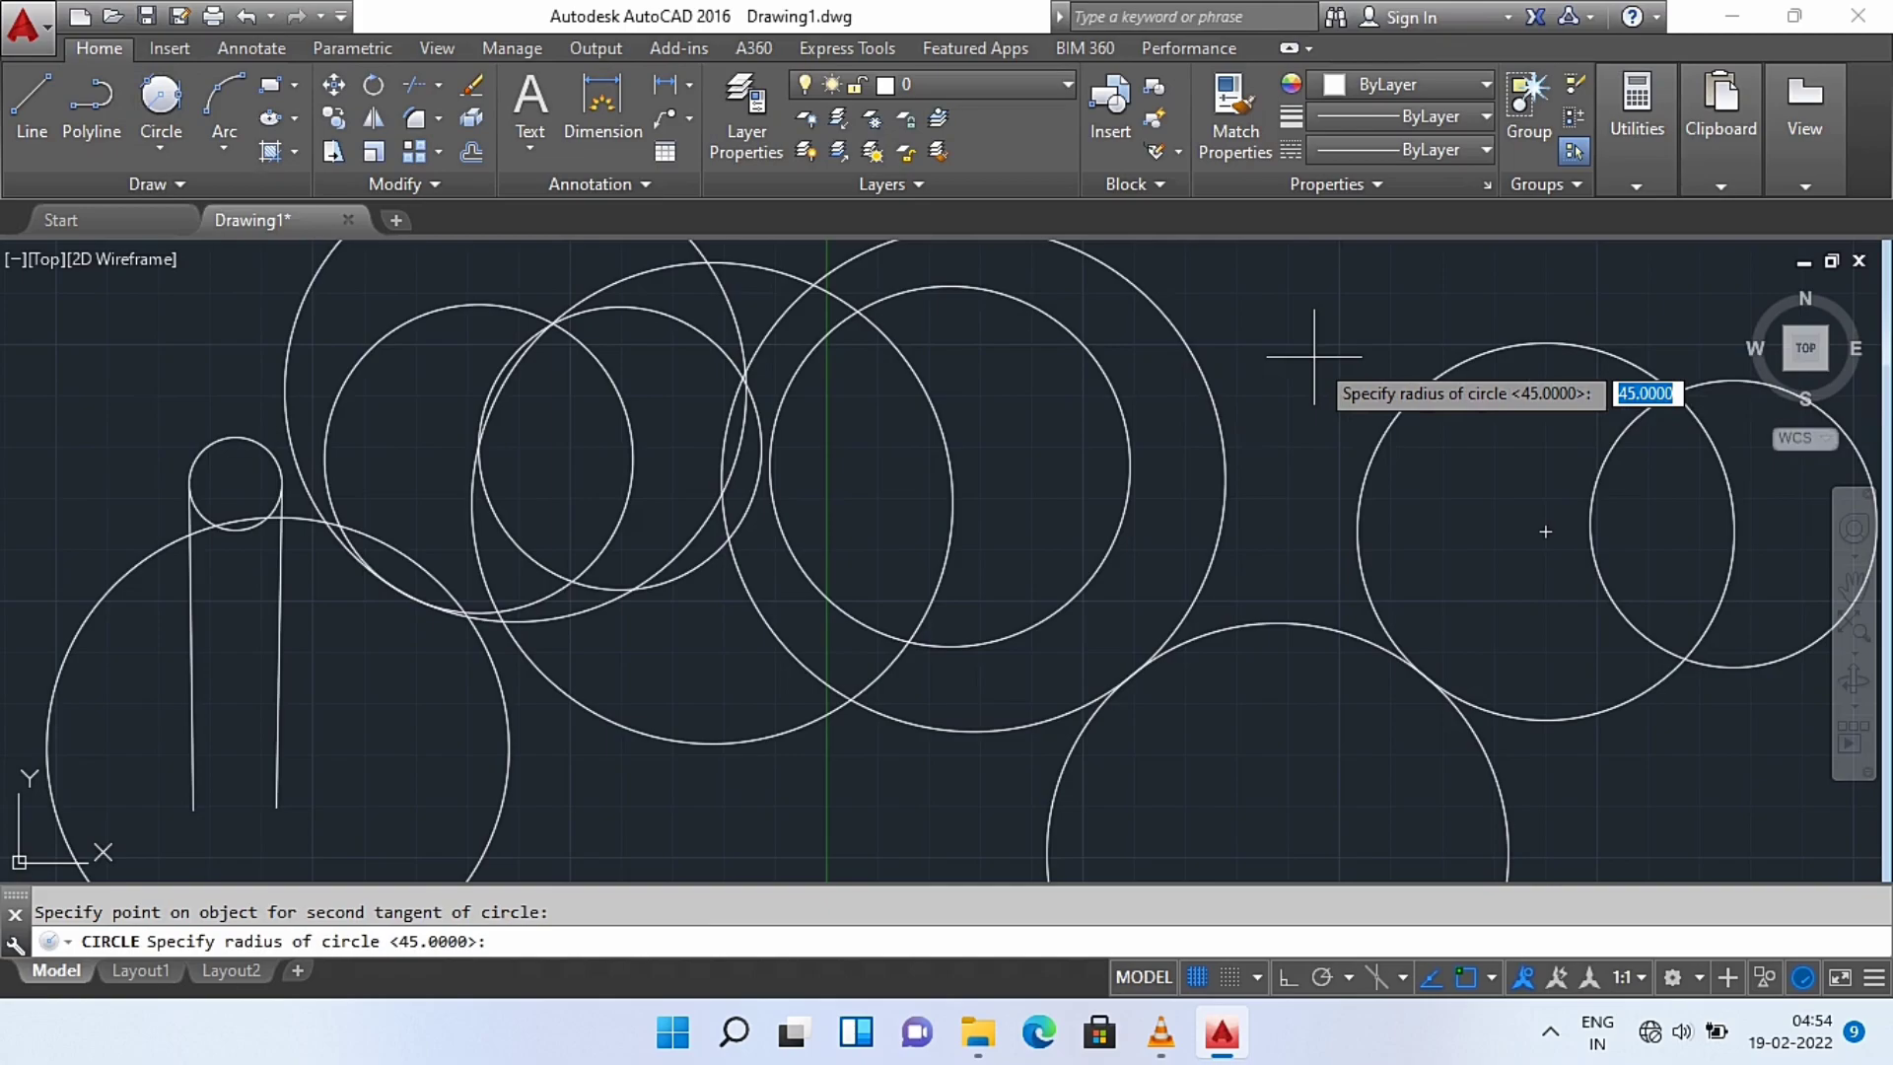
pyautogui.write('49')
pyautogui.press('Return')
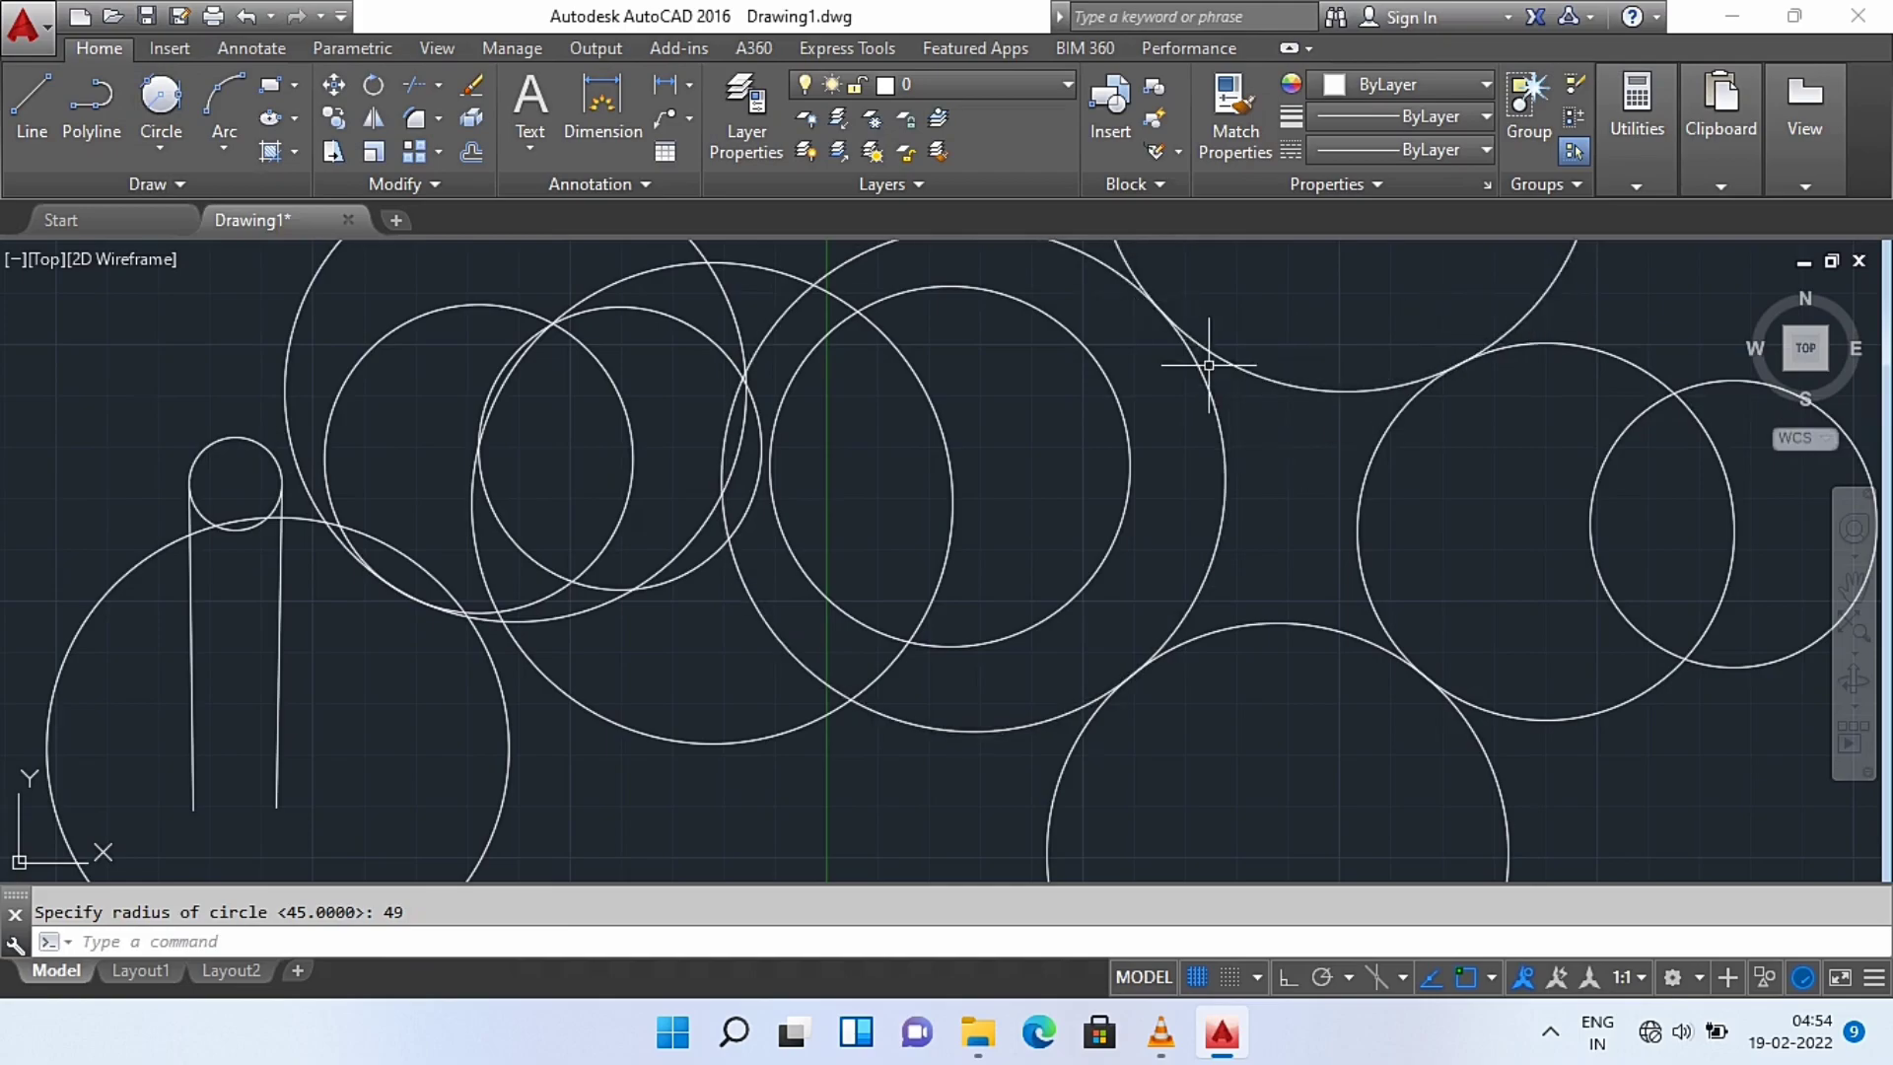
# Step: Draw a Tan, Tan, Tan circle tangent to the circle around the near-vertical lines, the overlapping circle's lower edge and the lower-right radius 45 circle
pyautogui.scroll(-4, 1341, 366)
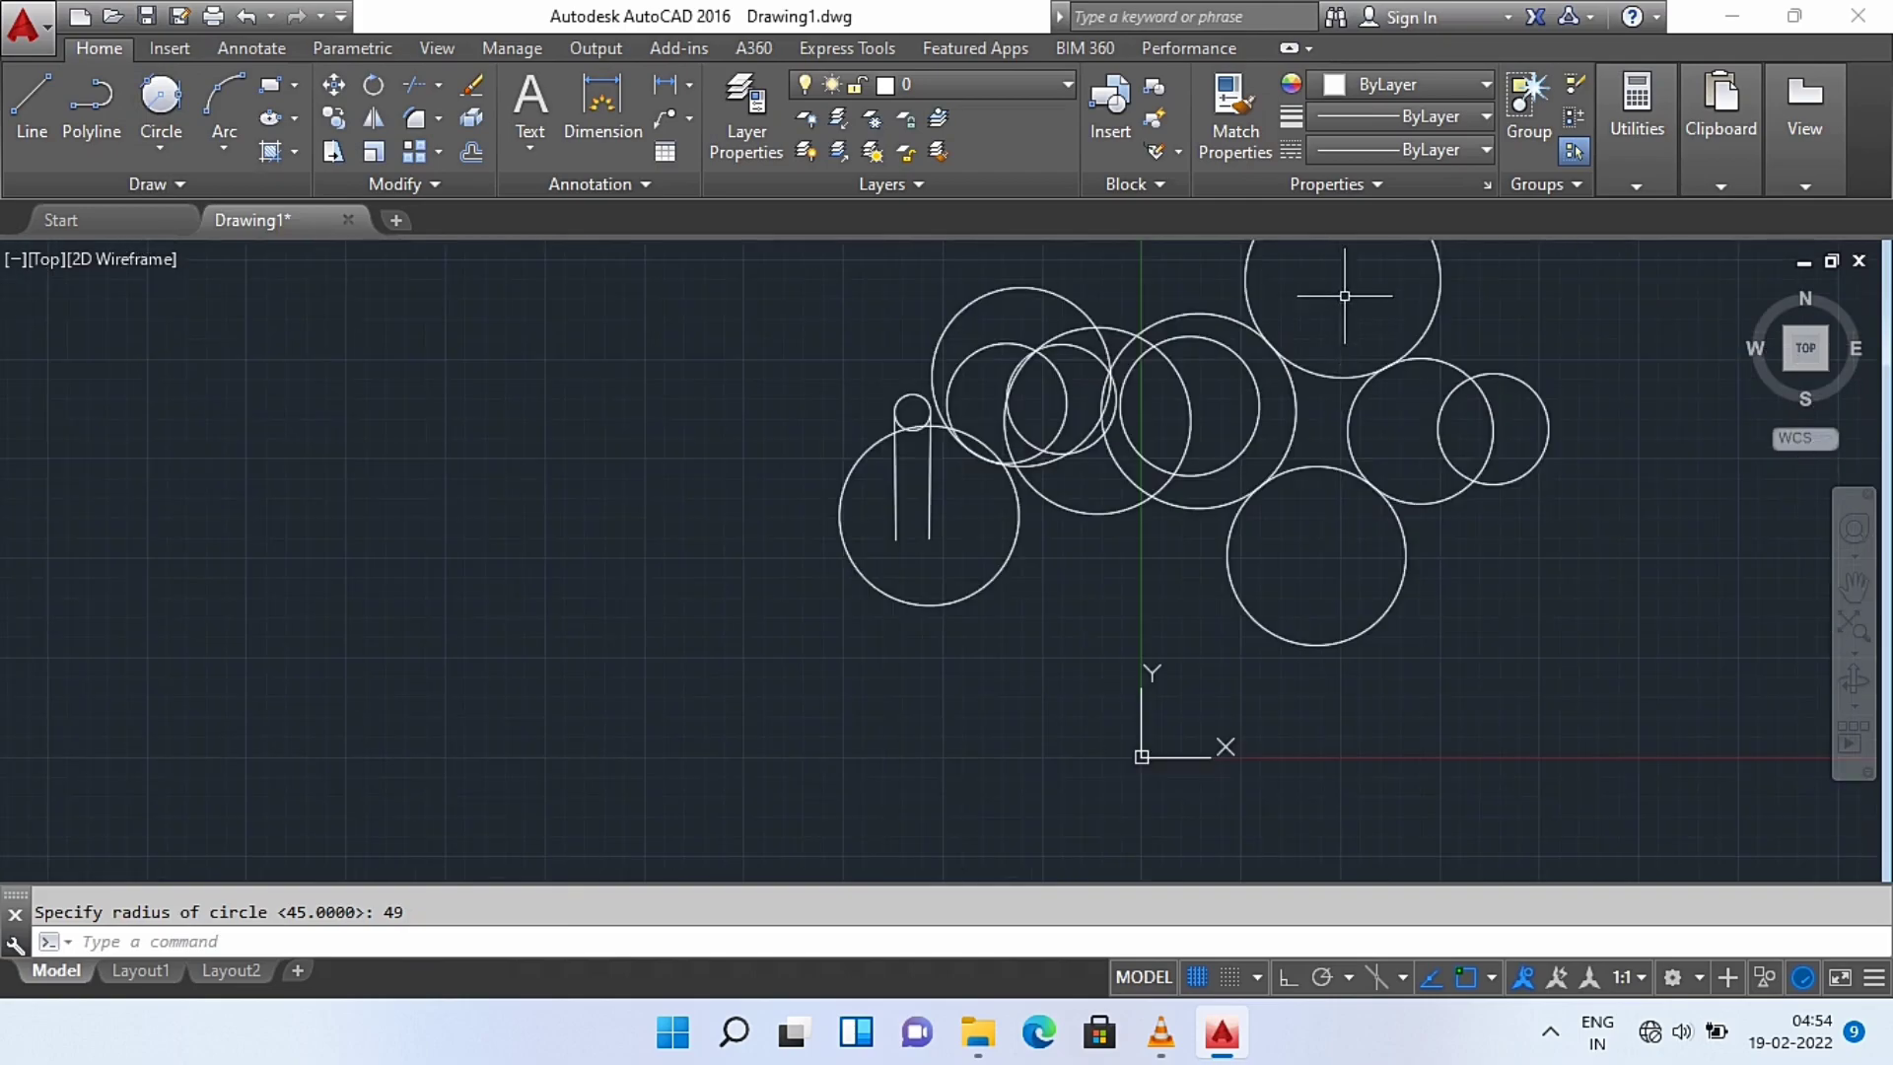
pyautogui.click(160, 148)
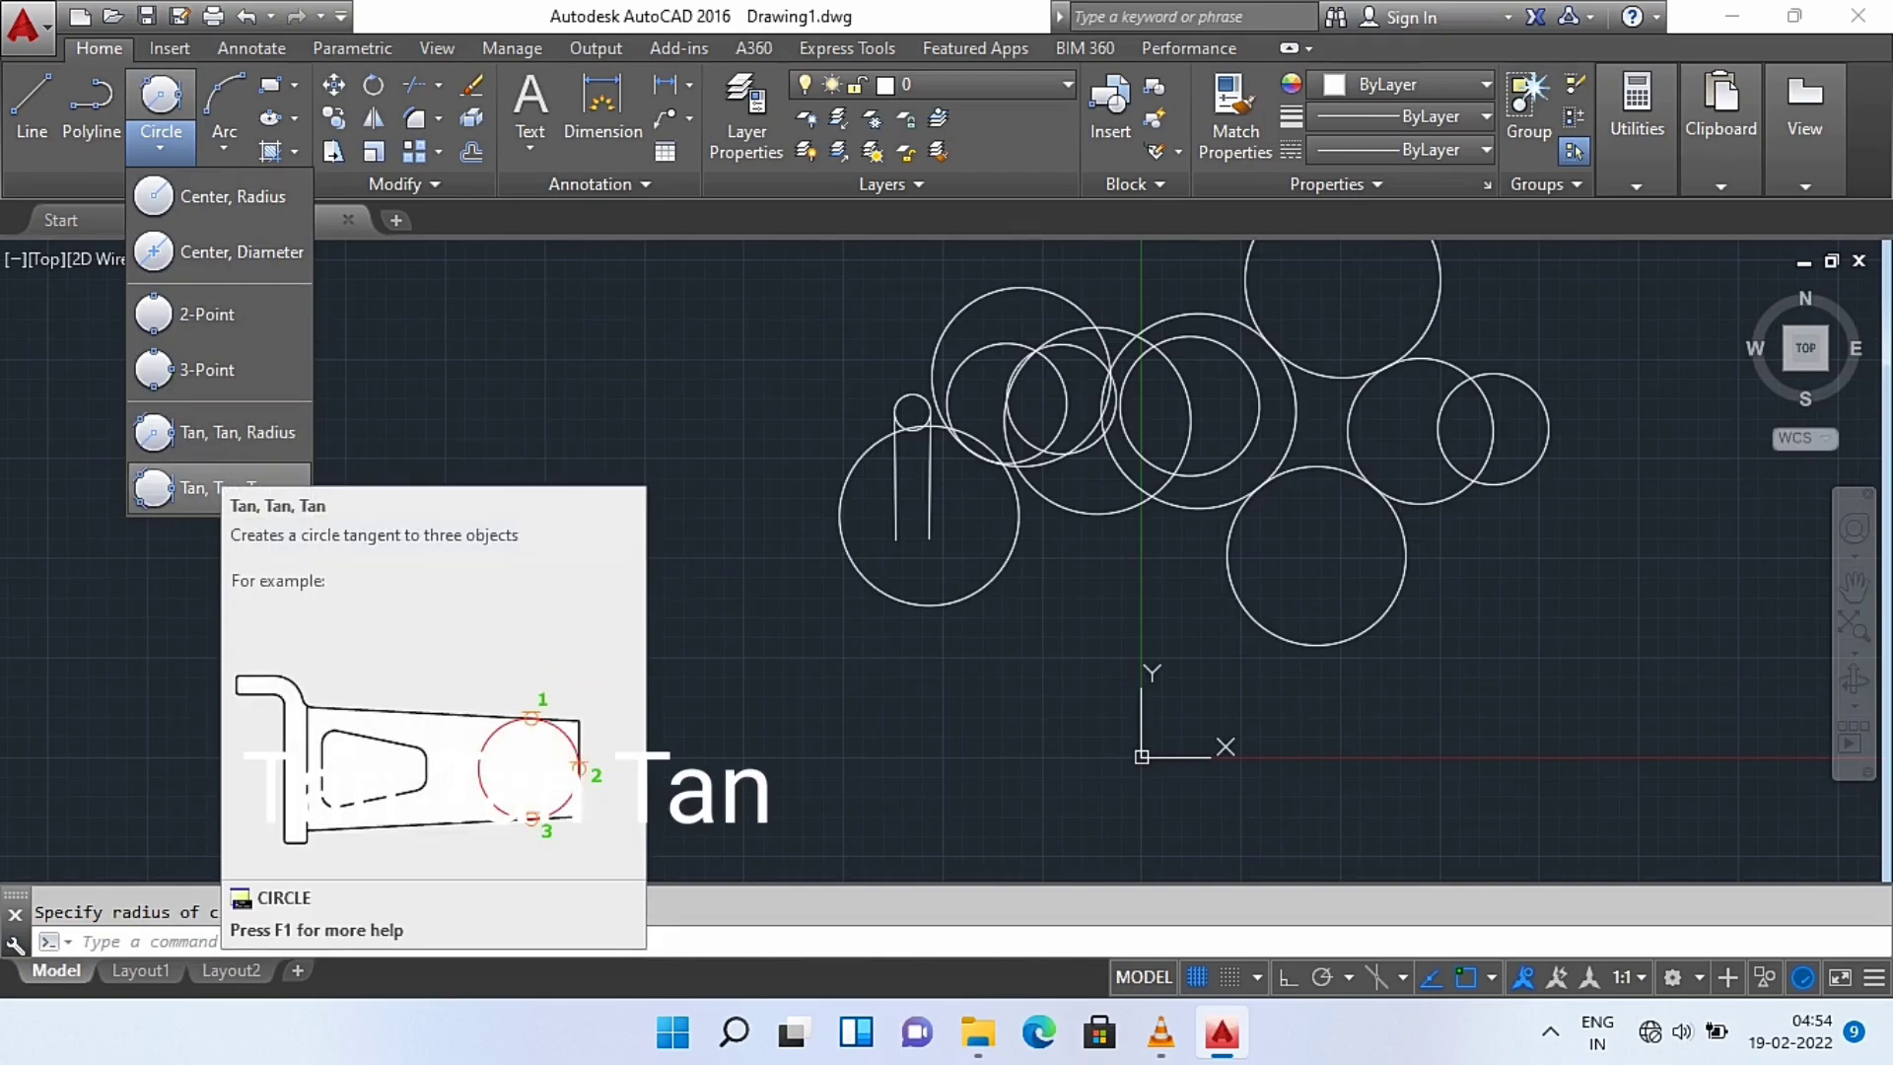
pyautogui.click(192, 487)
pyautogui.scroll(2, 1067, 560)
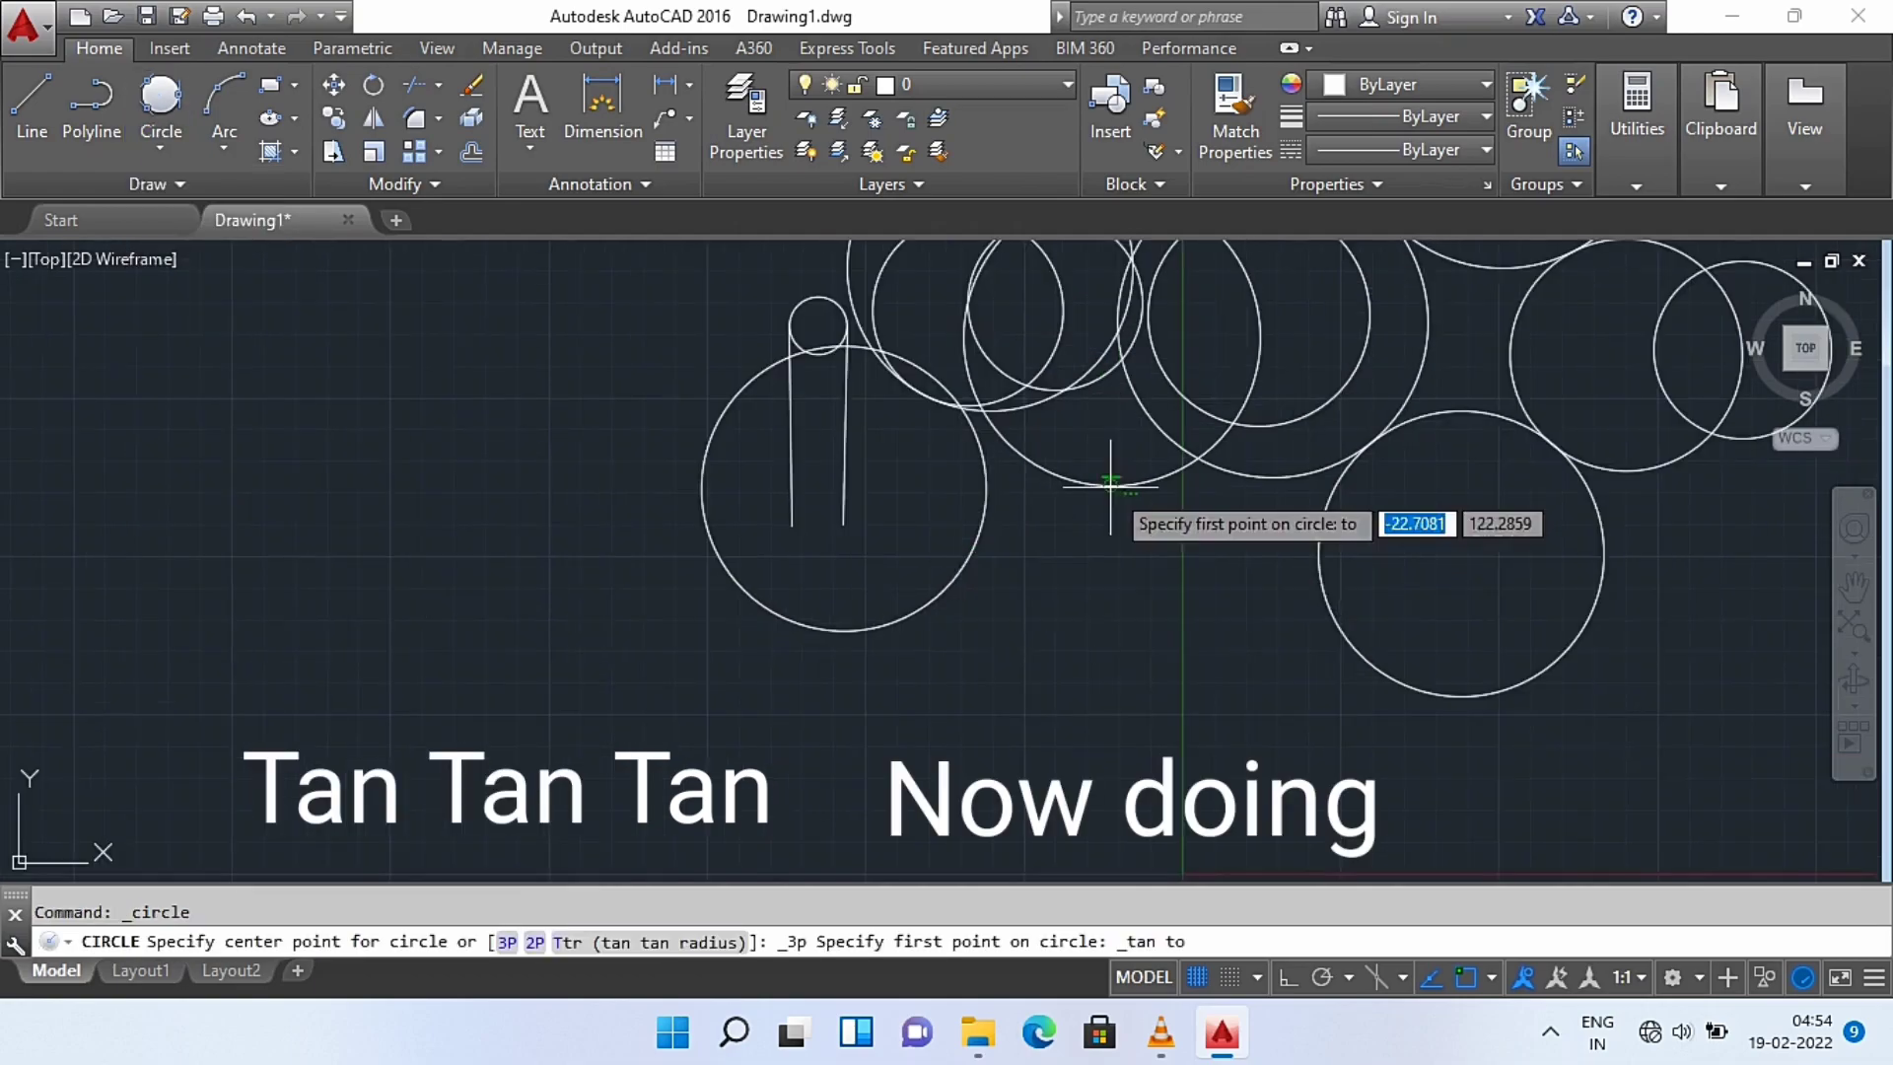
pyautogui.click(922, 611)
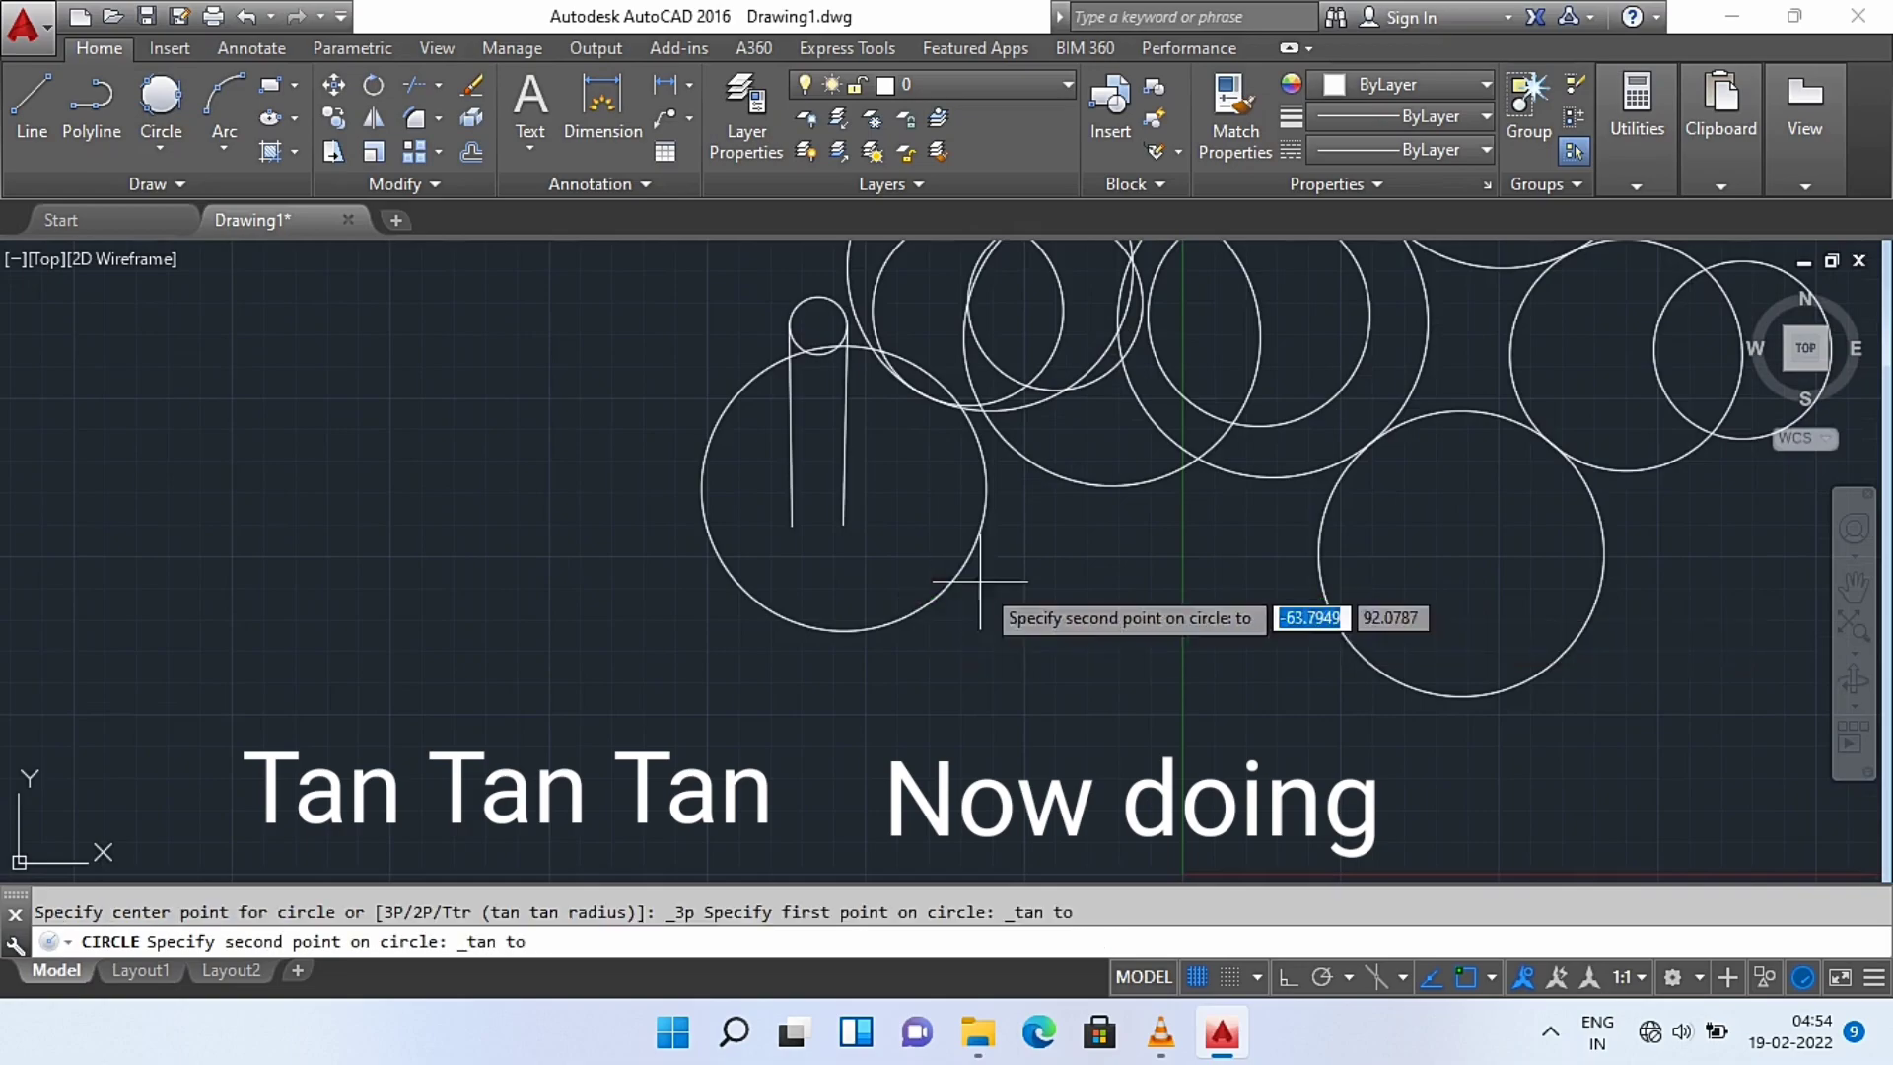
pyautogui.click(1109, 483)
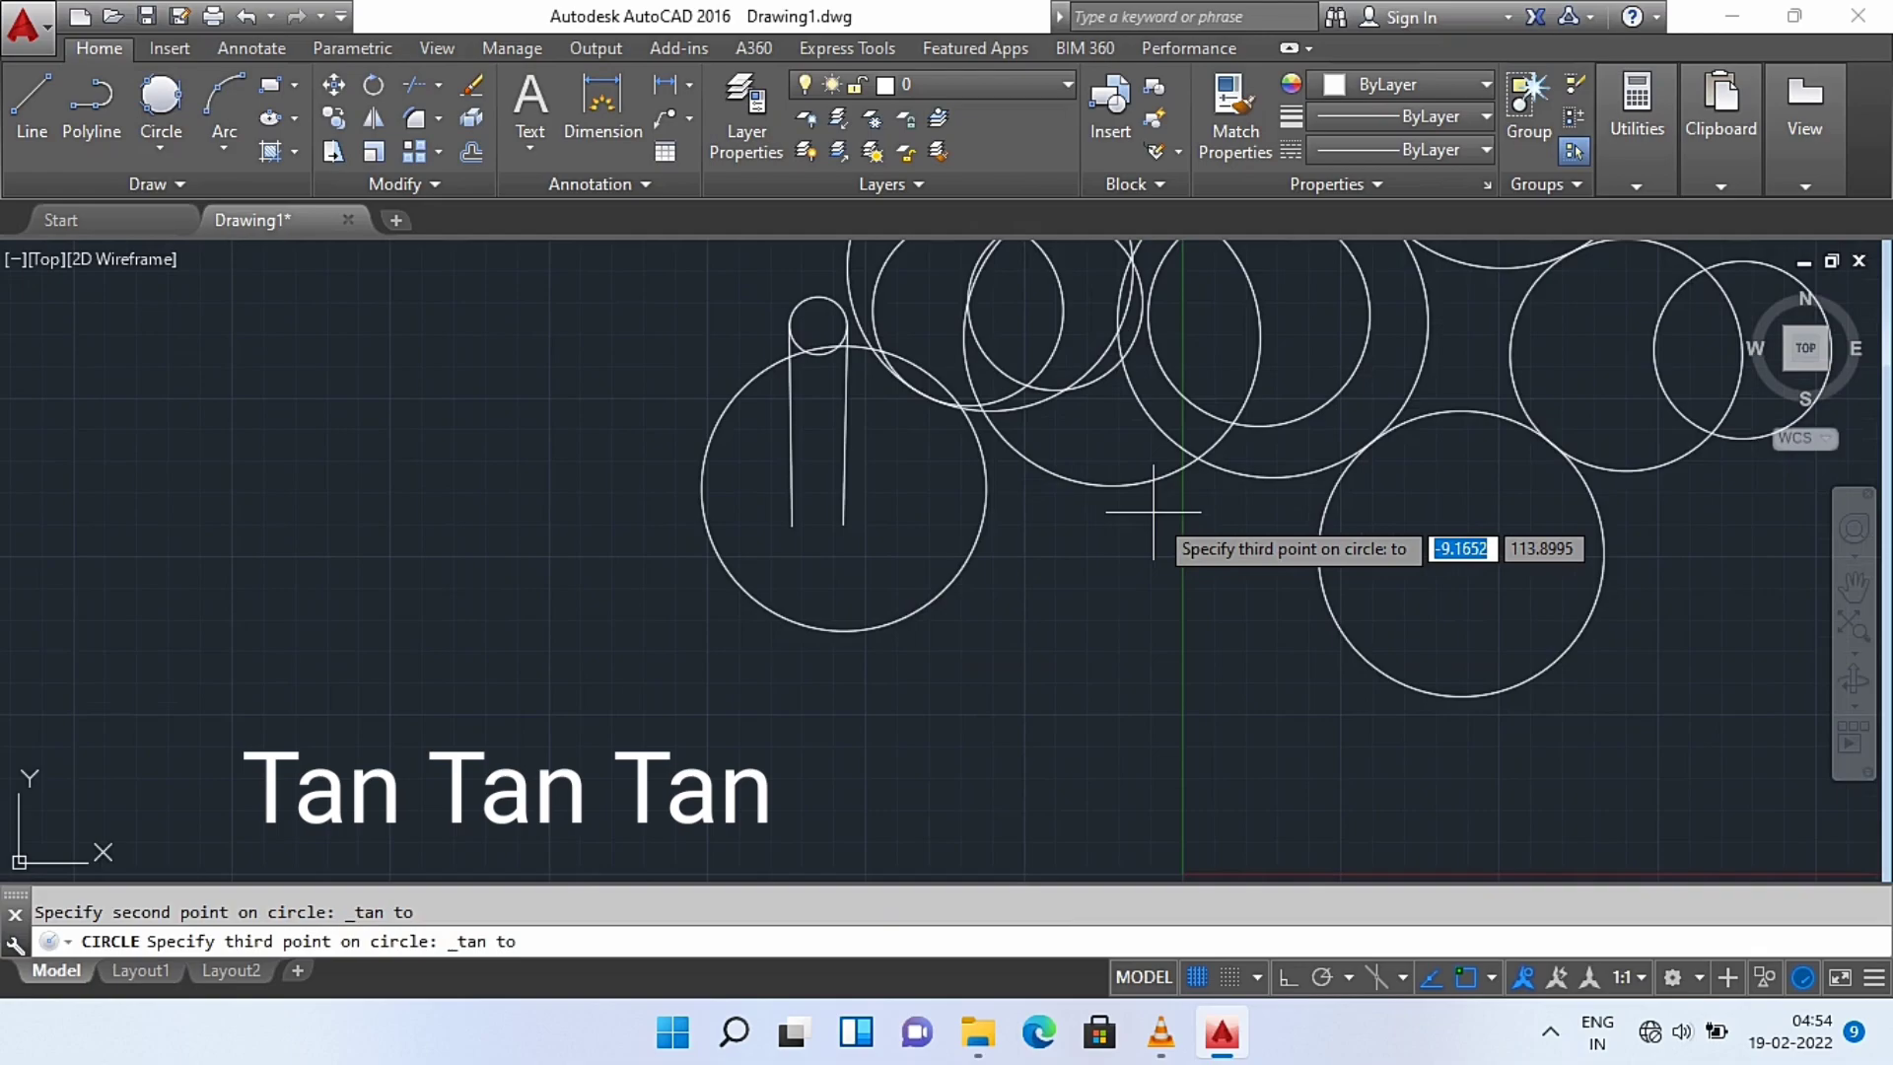
pyautogui.click(1325, 610)
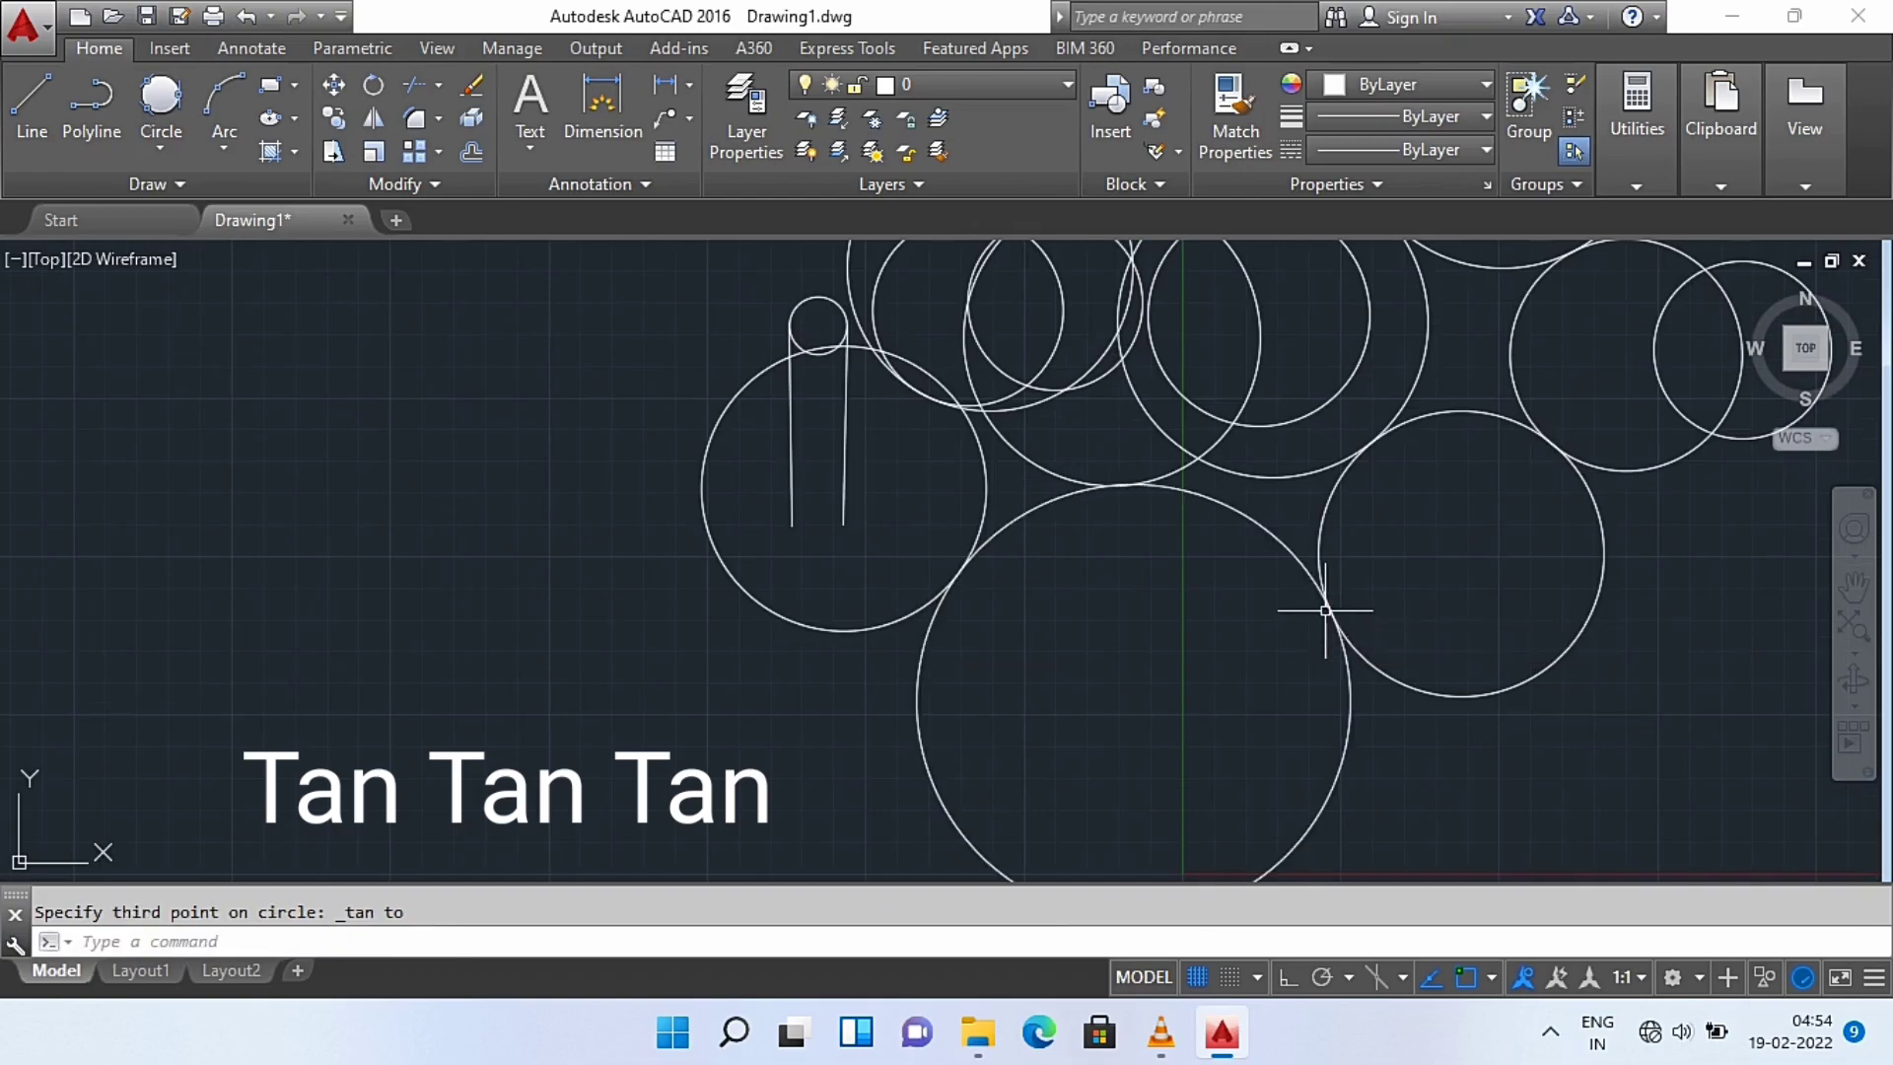